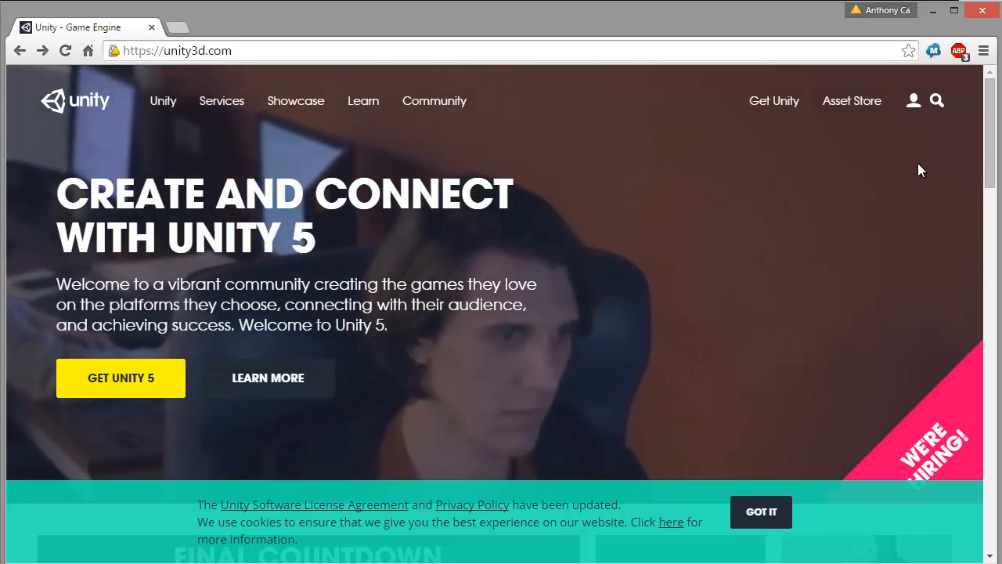
Open the Unity 5.1 release page from the Unity website's home page.
scroll(995, 168, "down", 2)
scroll(994, 168, "down", 3)
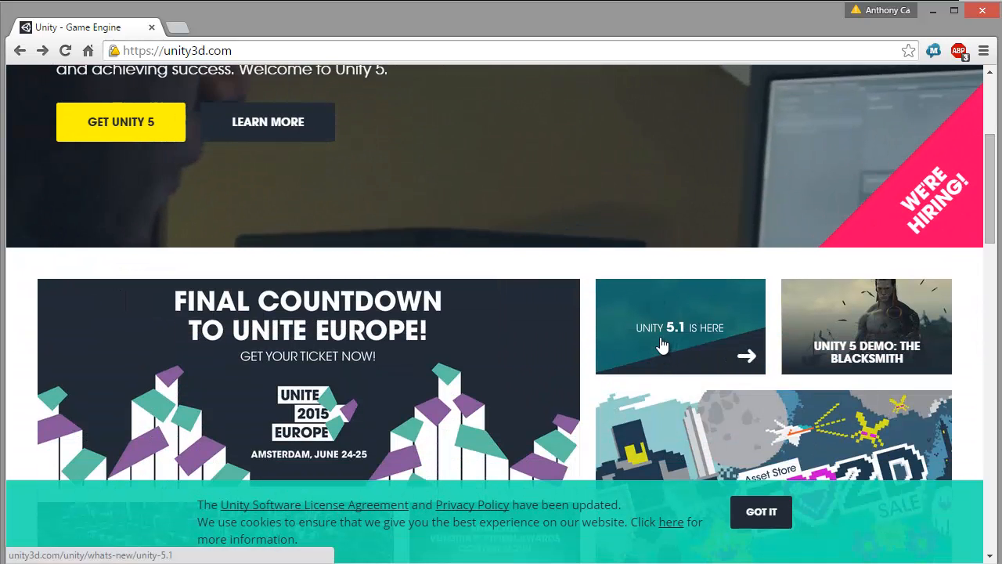
left_click(665, 345)
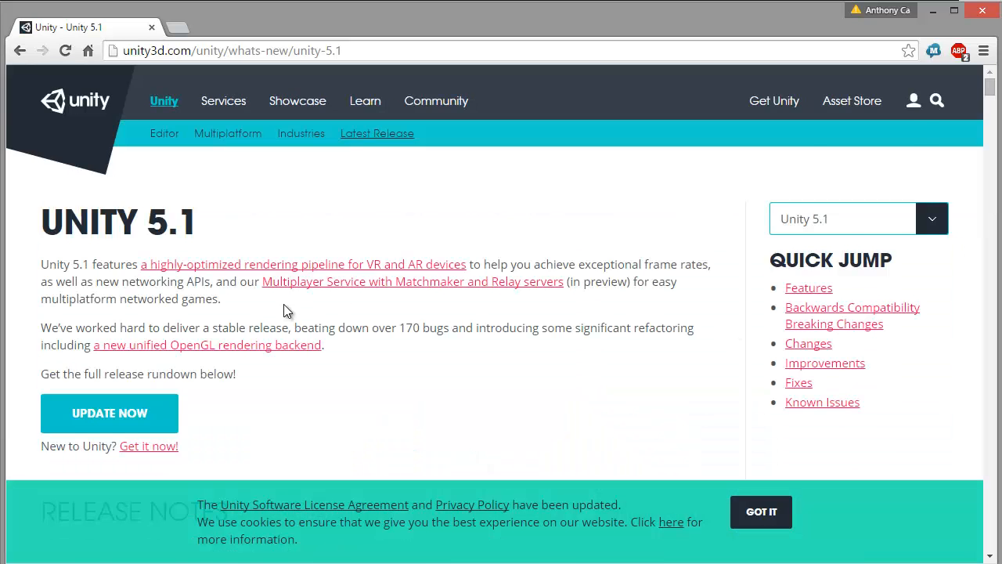
Highlight the VR and AR rendering pipeline, the Multiplayer Service with Matchmaker and Relay servers, and its "in preview" note in the introduction.
scroll(287, 298, "down", 1)
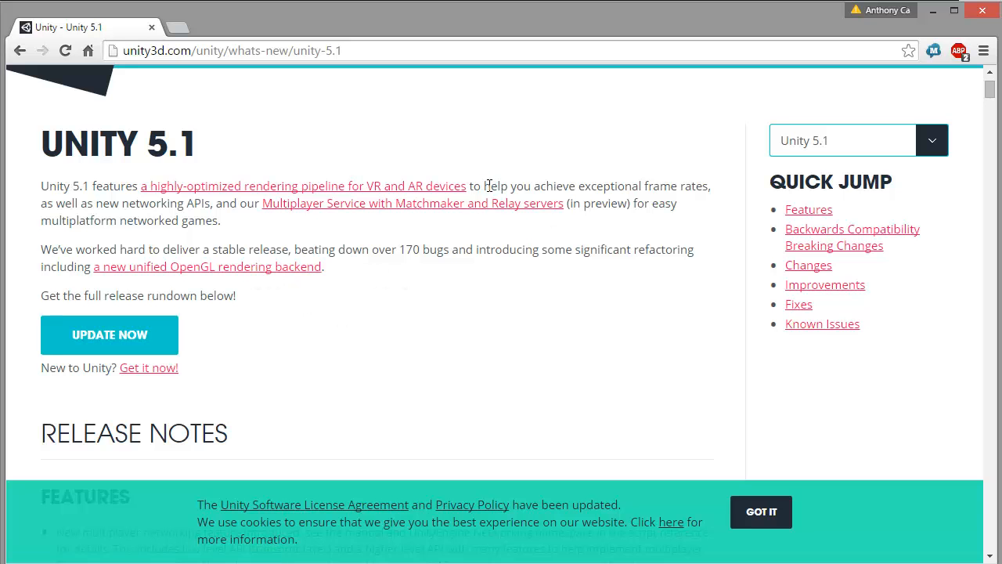
left_click_drag(490, 185, 139, 184)
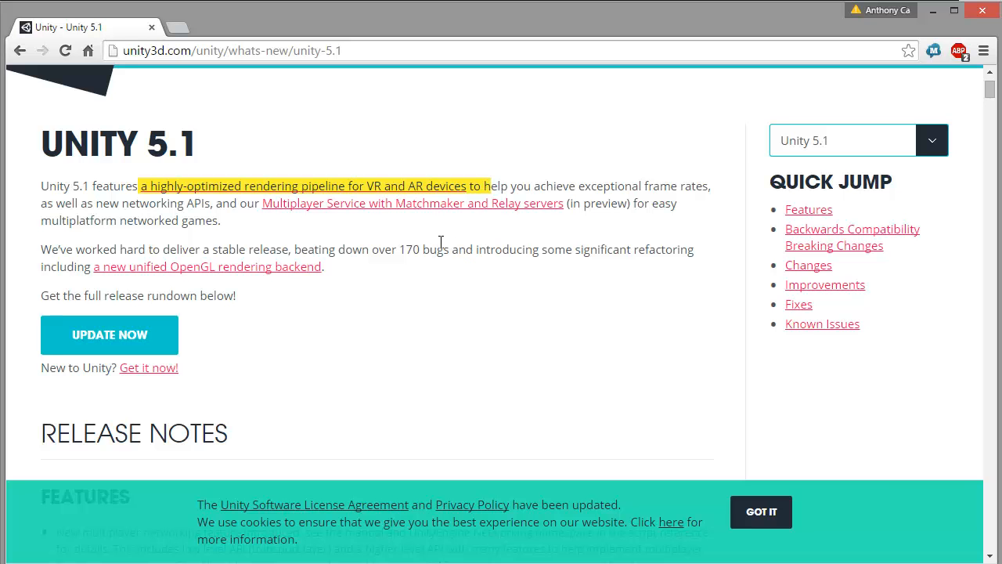
left_click(574, 201)
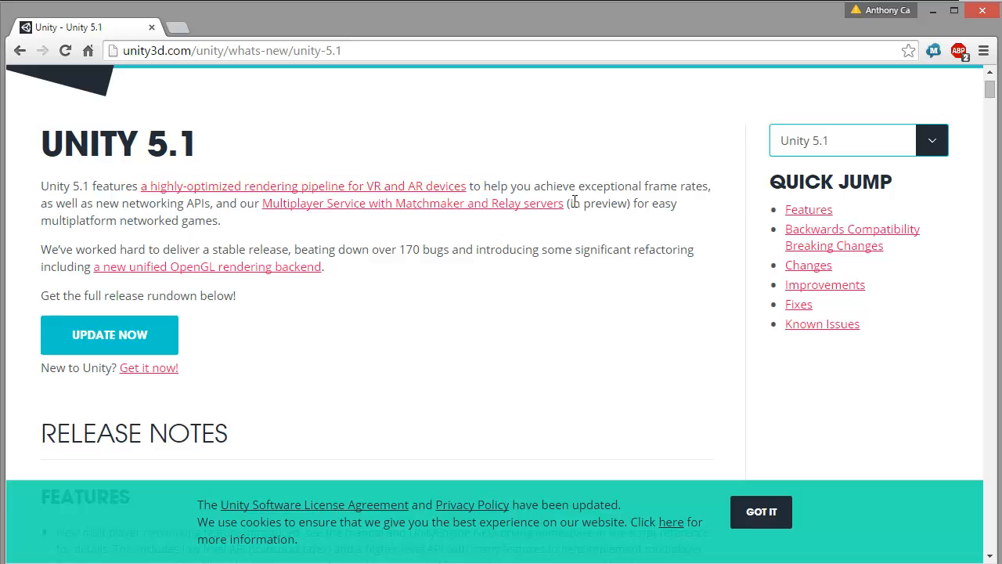
left_click_drag(568, 206, 263, 208)
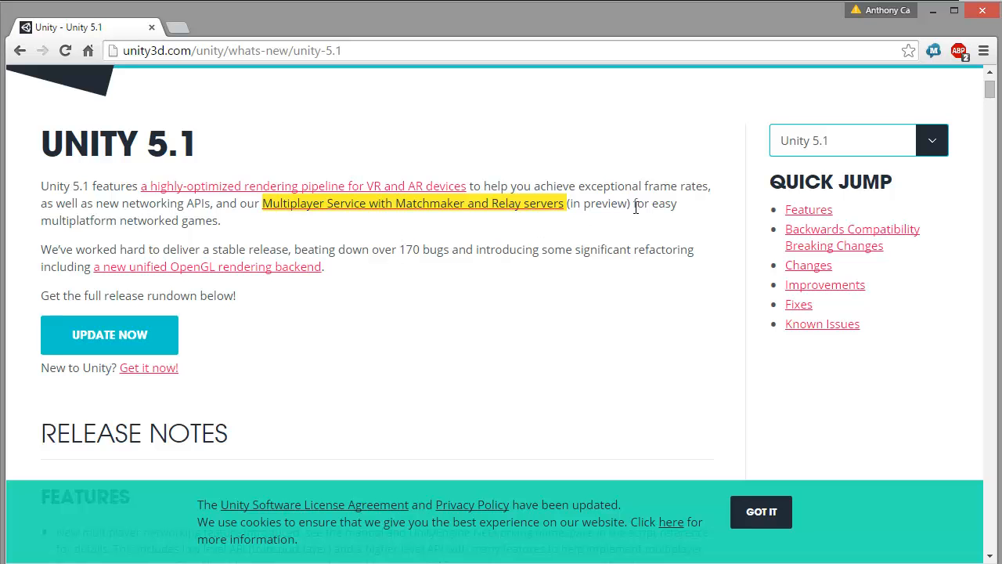
left_click_drag(634, 205, 567, 203)
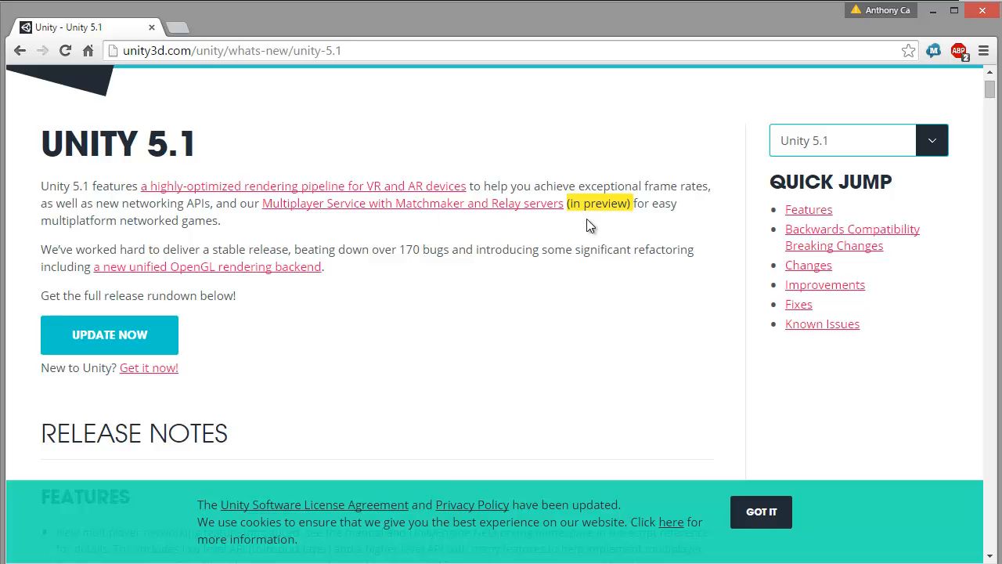
Examine the Unity 5.1 release notes, from the new networking components through the graphics, analytics, licensing and editor changes.
scroll(412, 291, "down", 10)
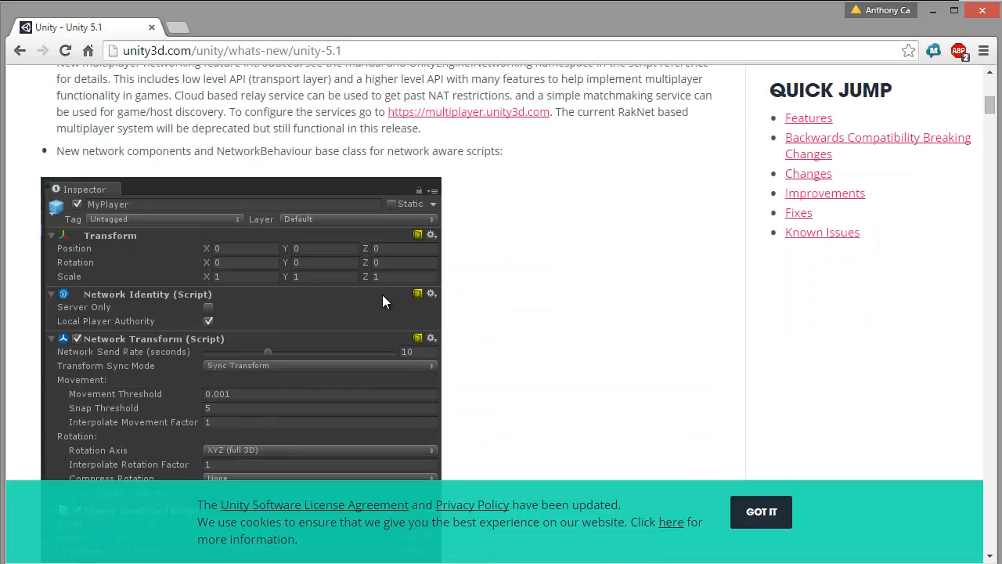
scroll(384, 291, "down", 10)
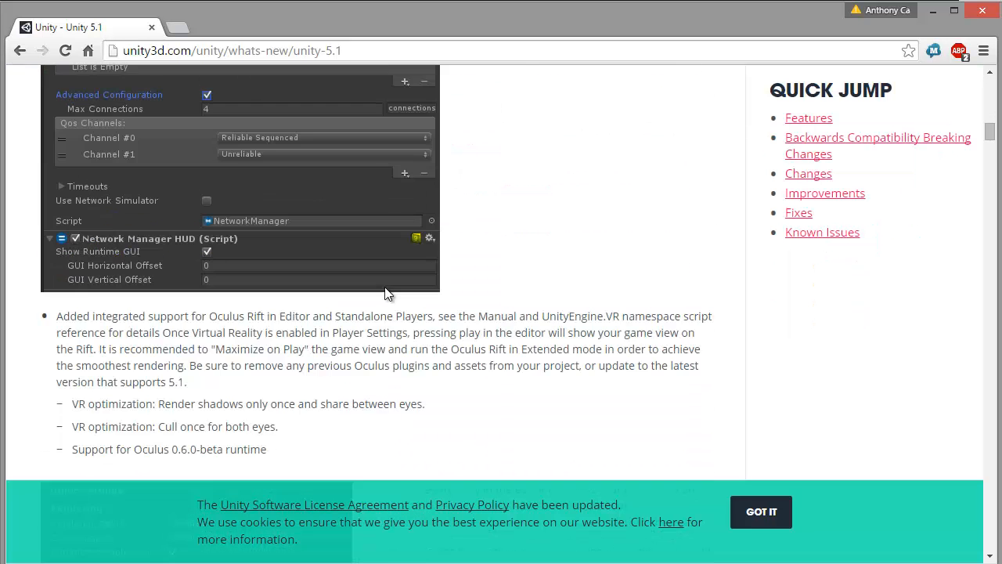
scroll(384, 291, "down", 6)
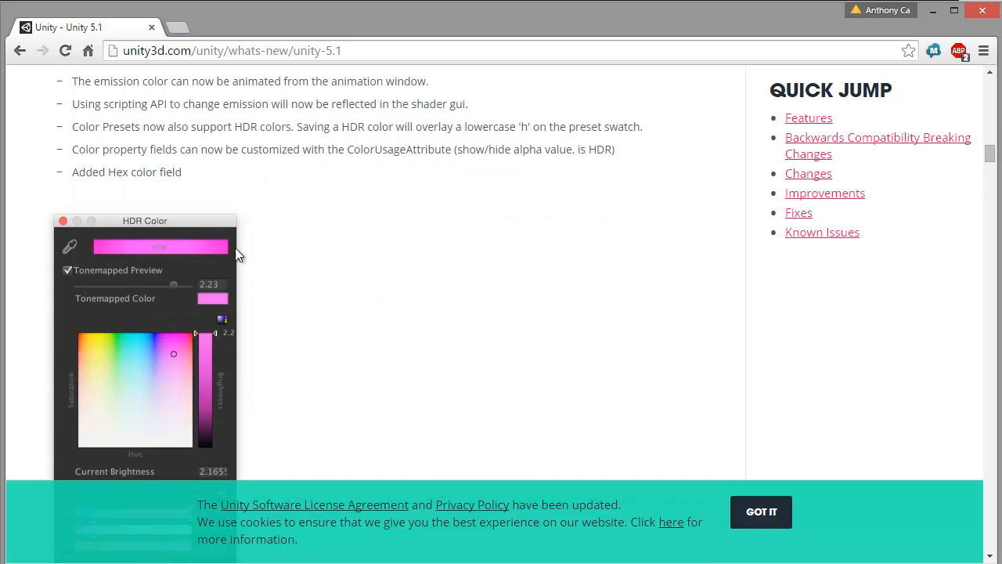
scroll(255, 241, "down", 7)
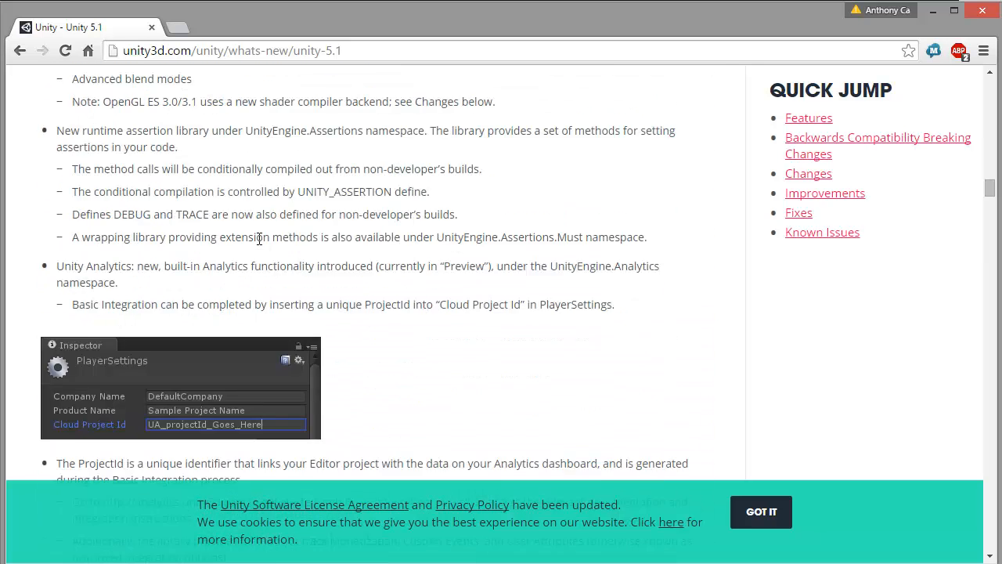
scroll(212, 233, "up", 2)
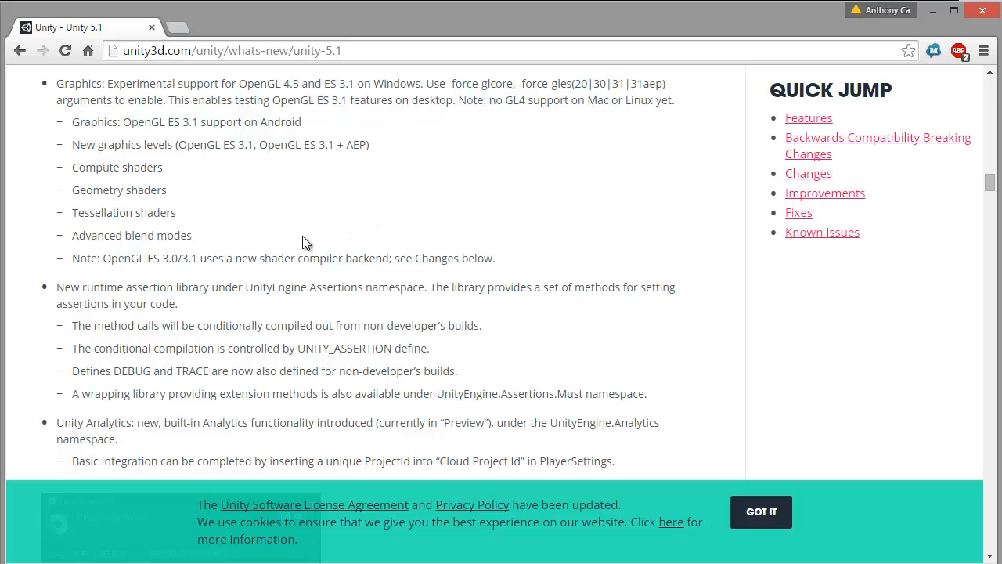
scroll(305, 242, "down", 7)
scroll(288, 259, "down", 4)
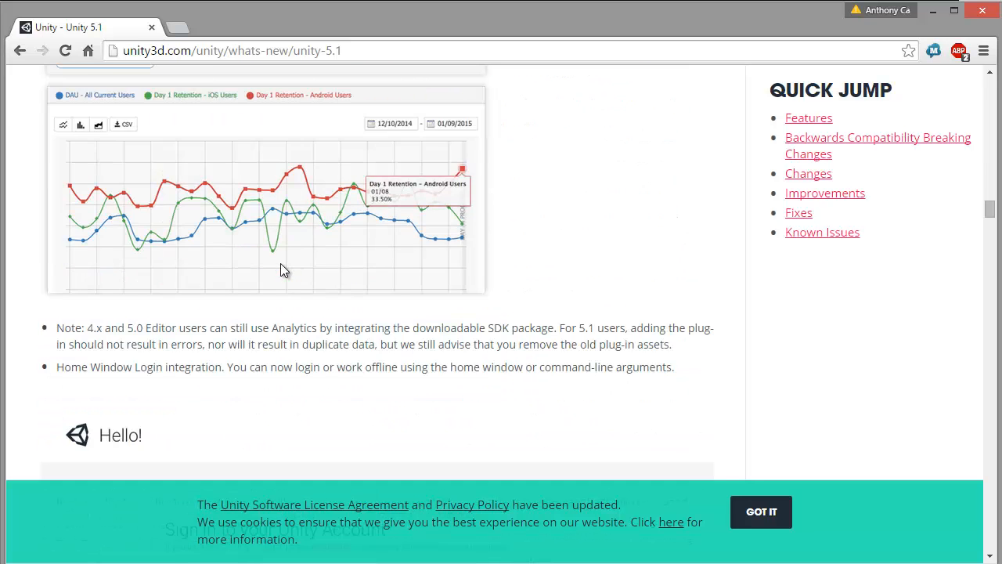
scroll(280, 263, "up", 3)
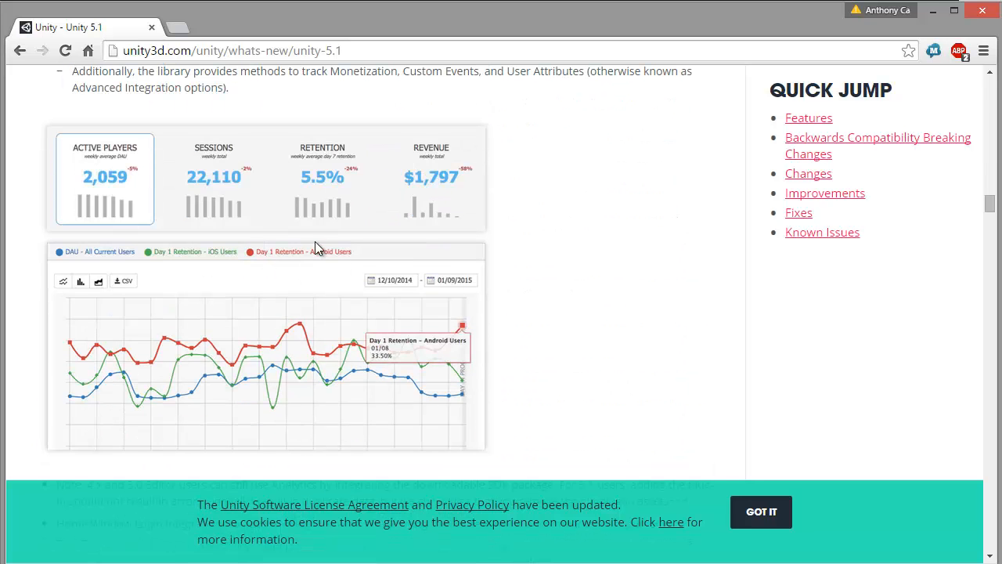
scroll(314, 247, "down", 10)
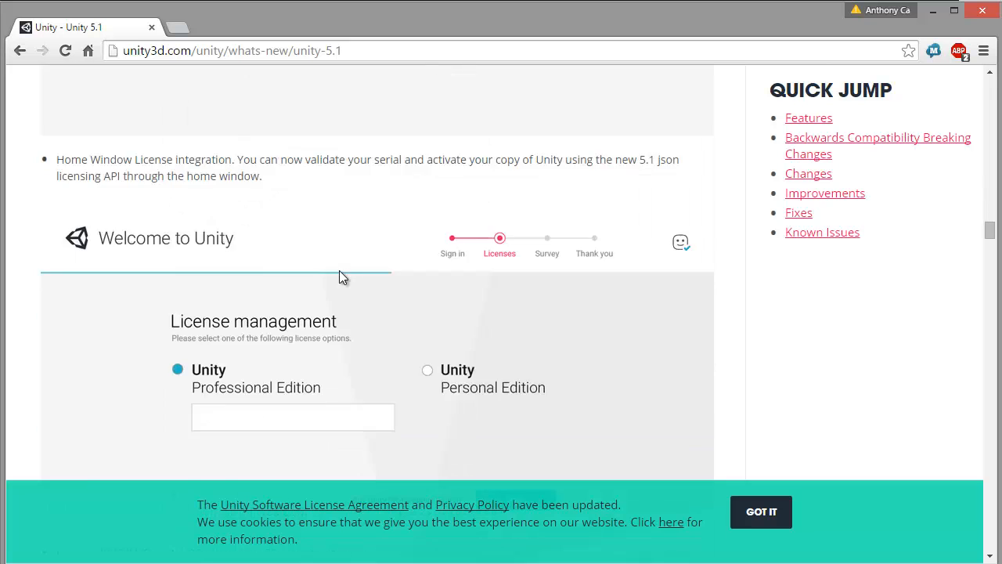
scroll(339, 270, "down", 15)
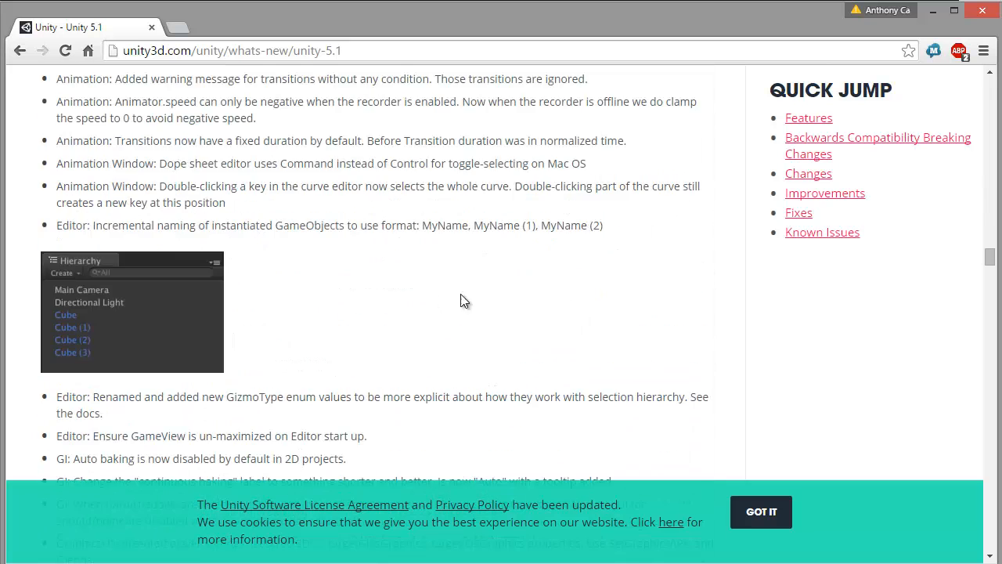
scroll(505, 309, "down", 7)
scroll(522, 280, "up", 1)
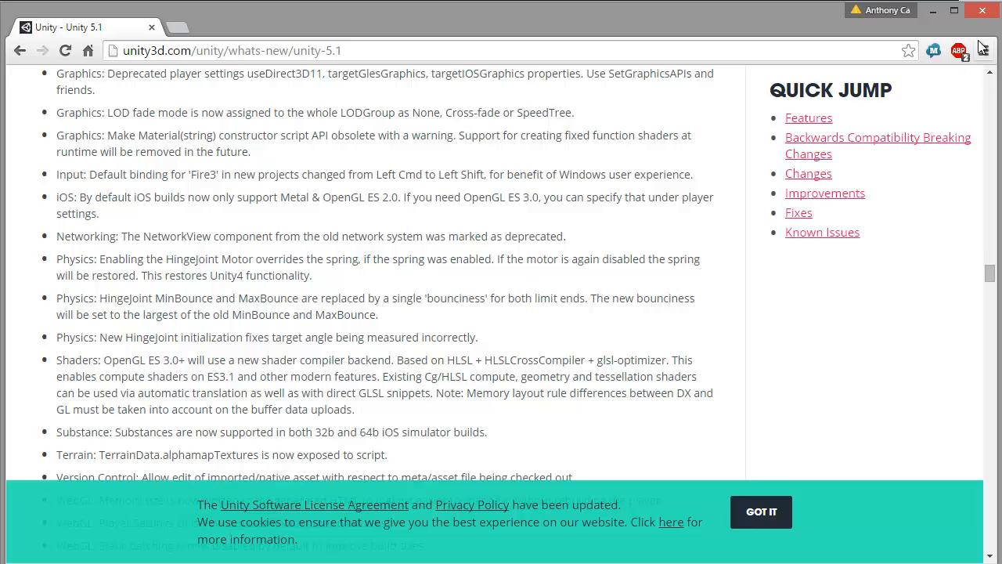
Close the browser and adjust the size of the Unity editor window holding the Tuto_UNET project.
left_click(983, 11)
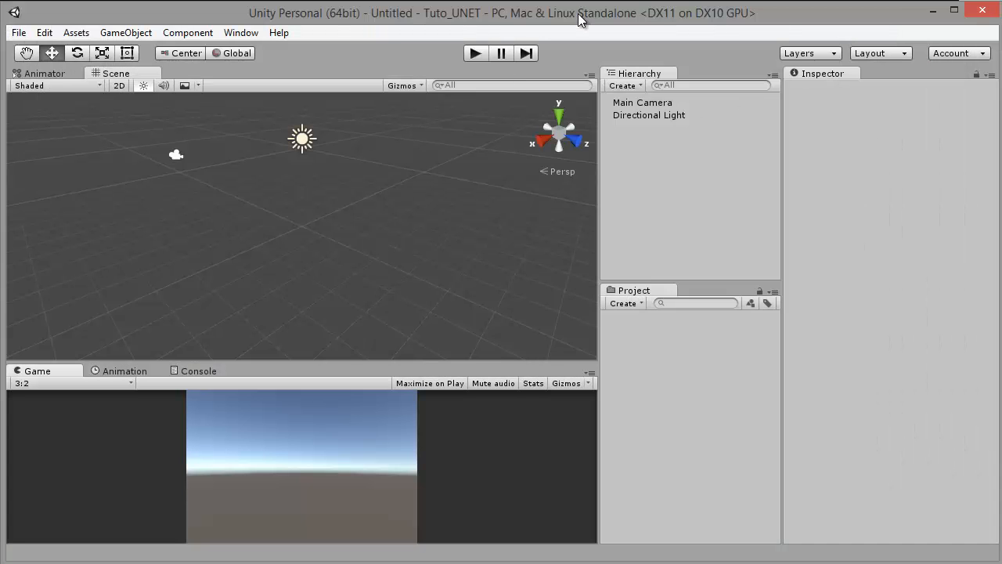
double_click(577, 13)
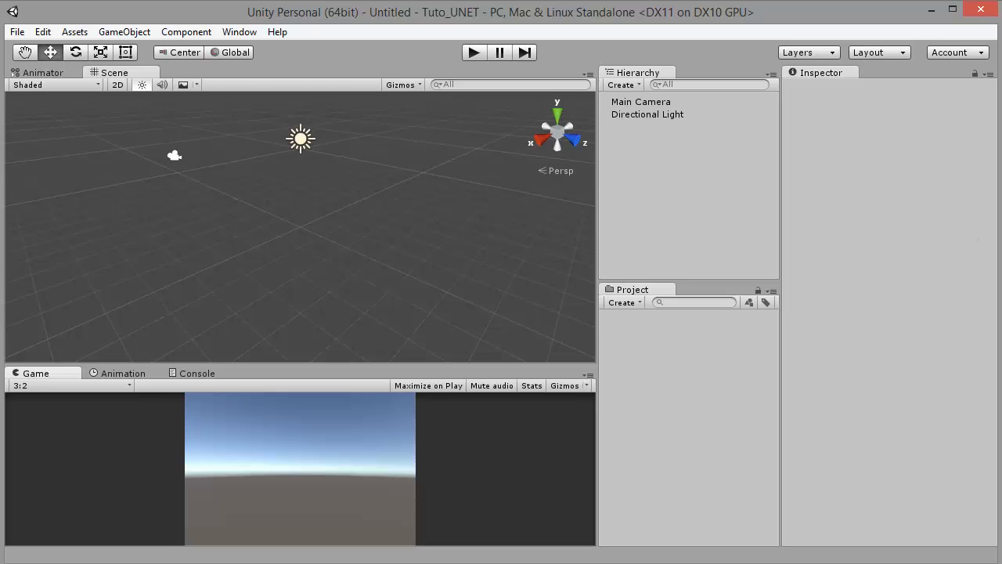
left_click_drag(996, 195, 1000, 196)
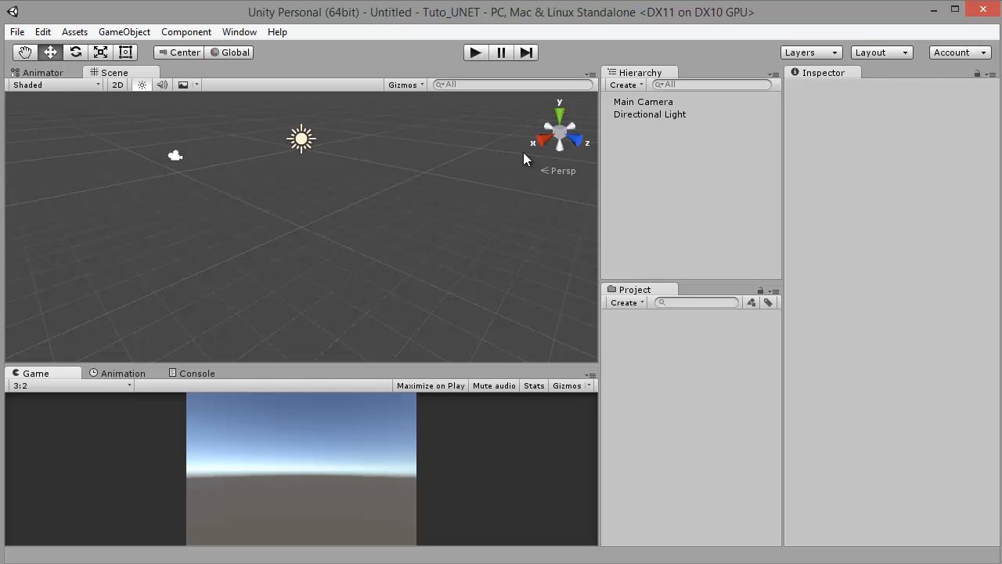
middle_click_drag(329, 207, 313, 185)
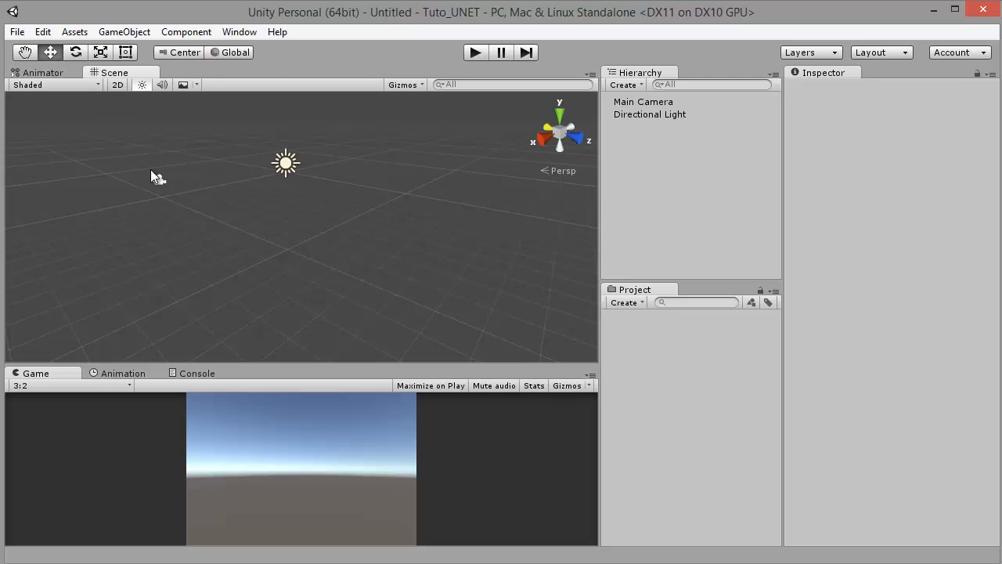
Import the complete Prototyping standard asset package into the project.
left_click(74, 33)
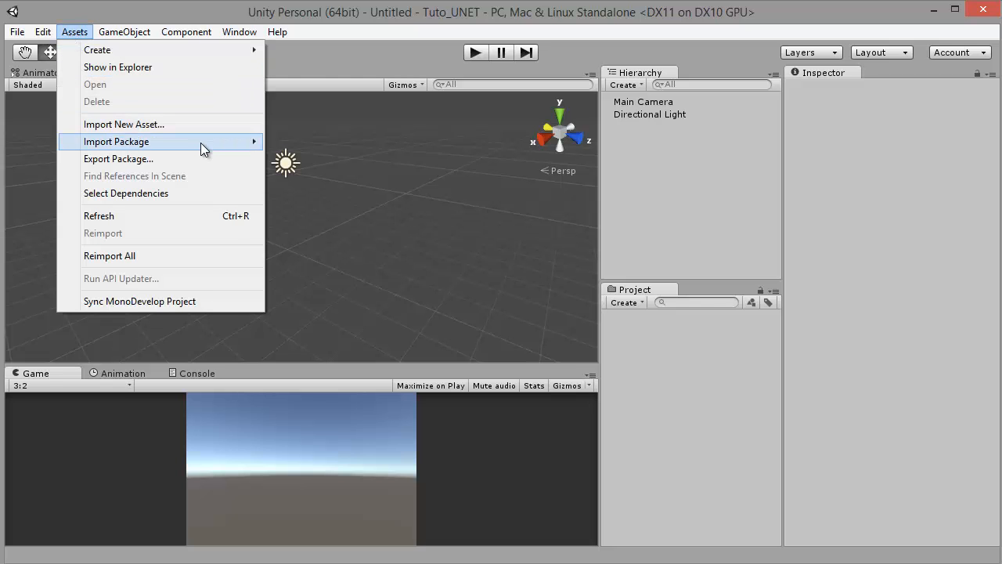
mouse_move(200, 142)
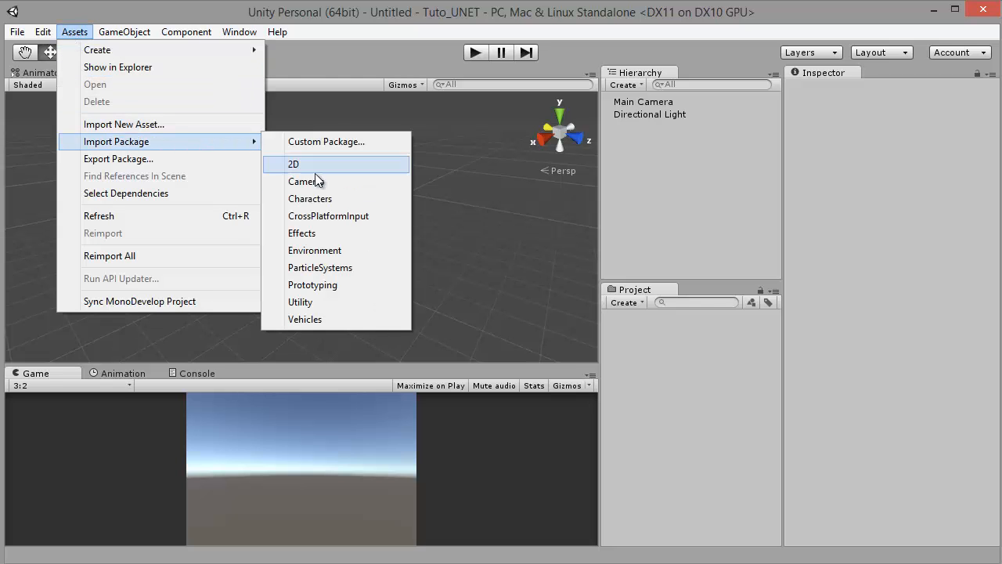
left_click(333, 289)
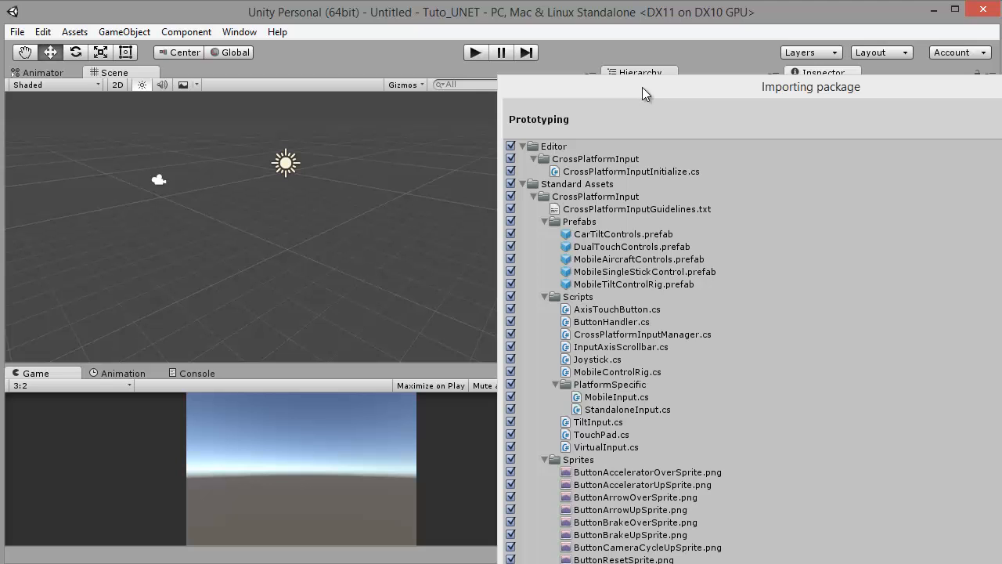
left_click_drag(642, 87, 439, 8)
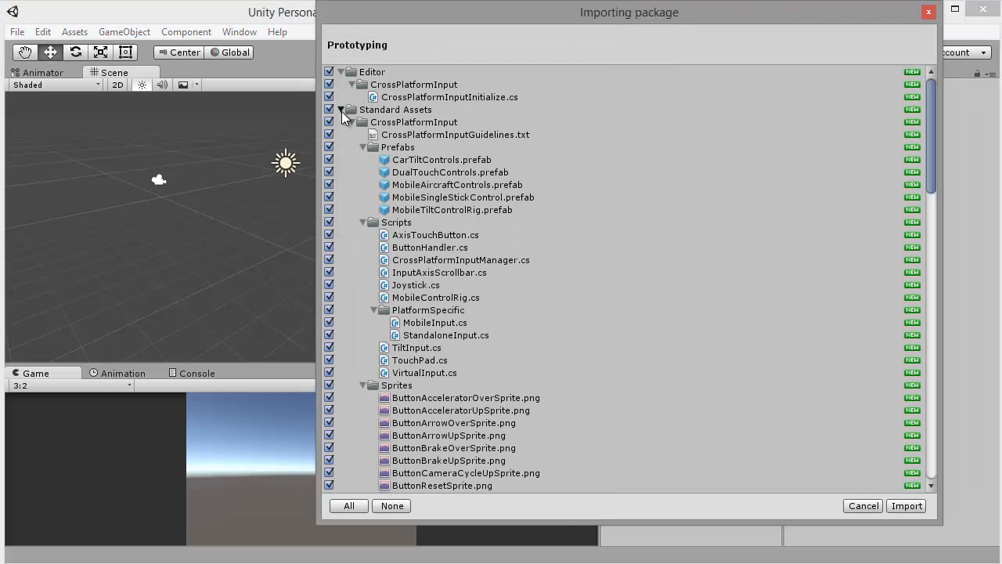
left_click(341, 111)
left_click(907, 505)
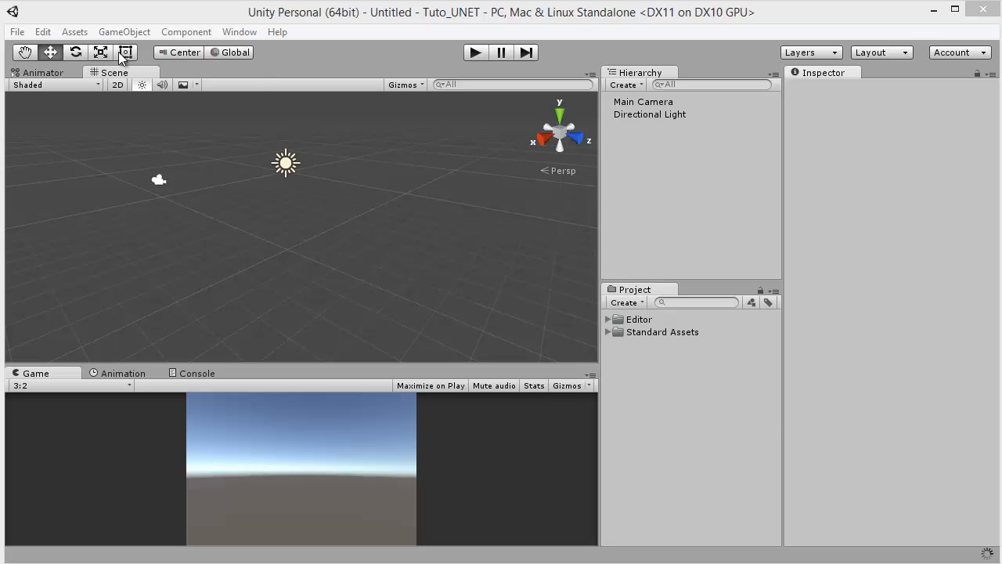
Import the complete ParticleSystems standard asset package into the project.
left_click(75, 32)
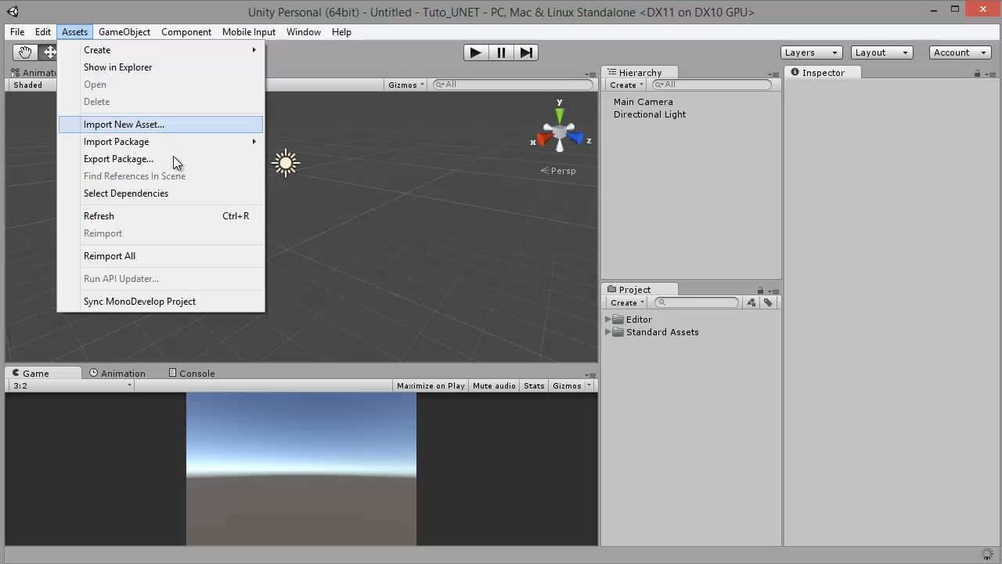
mouse_move(181, 142)
left_click(348, 270)
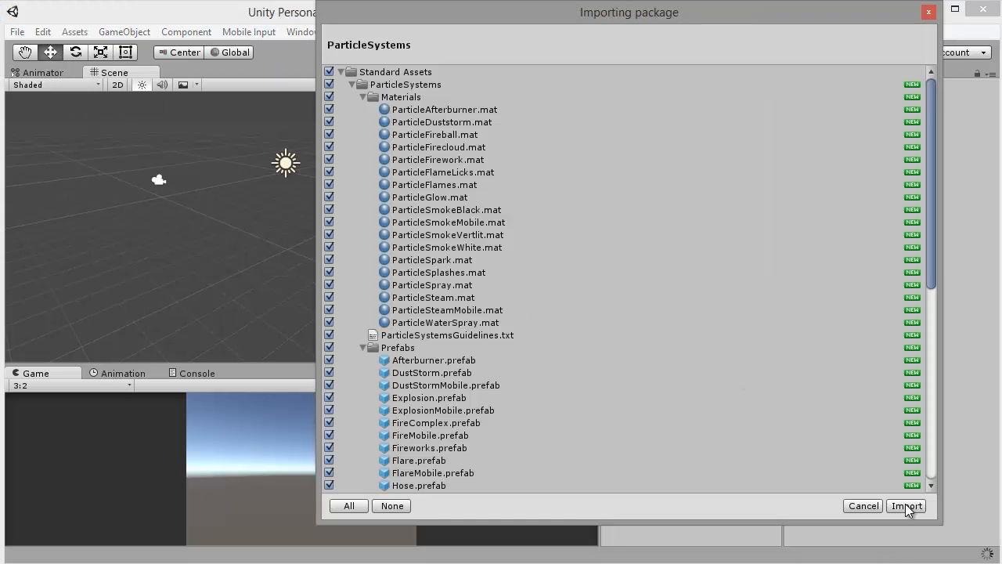
left_click(906, 506)
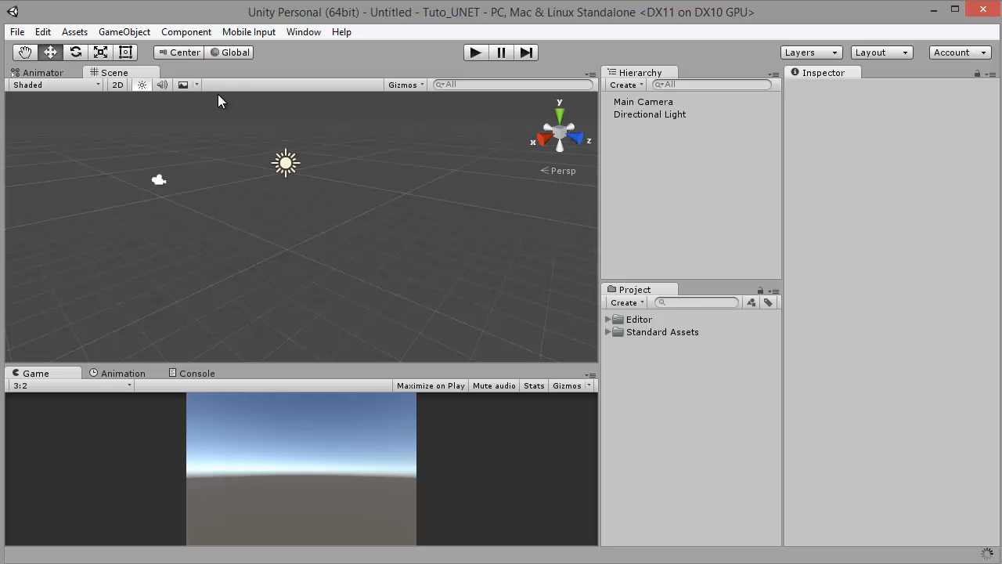
left_click(75, 32)
mouse_move(159, 148)
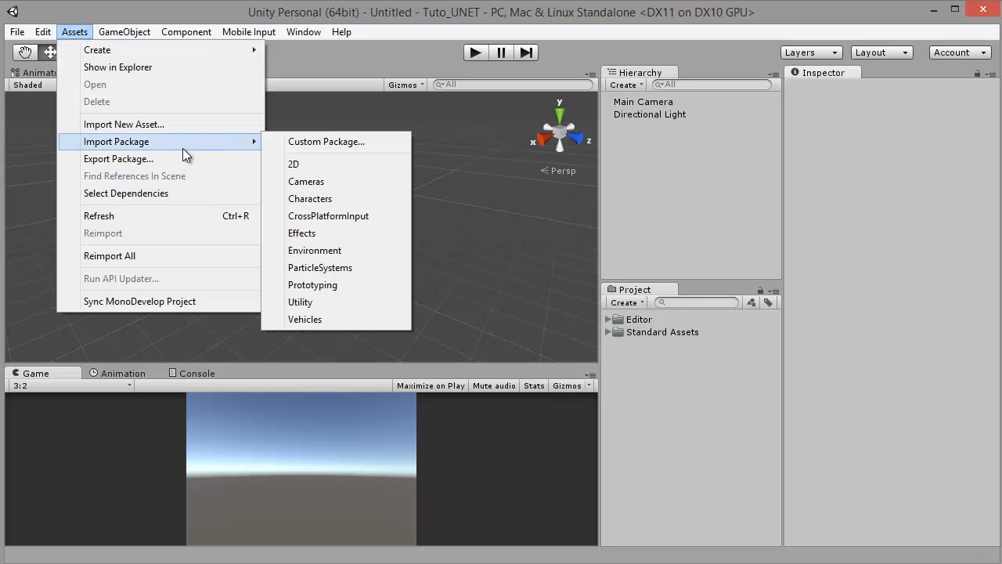
left_click(317, 249)
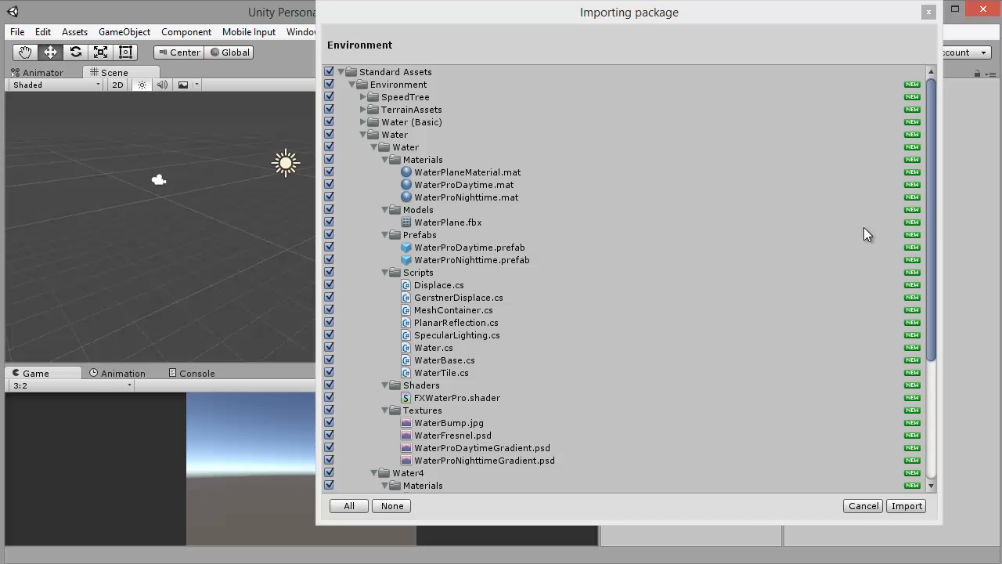
left_click_drag(930, 248, 931, 271)
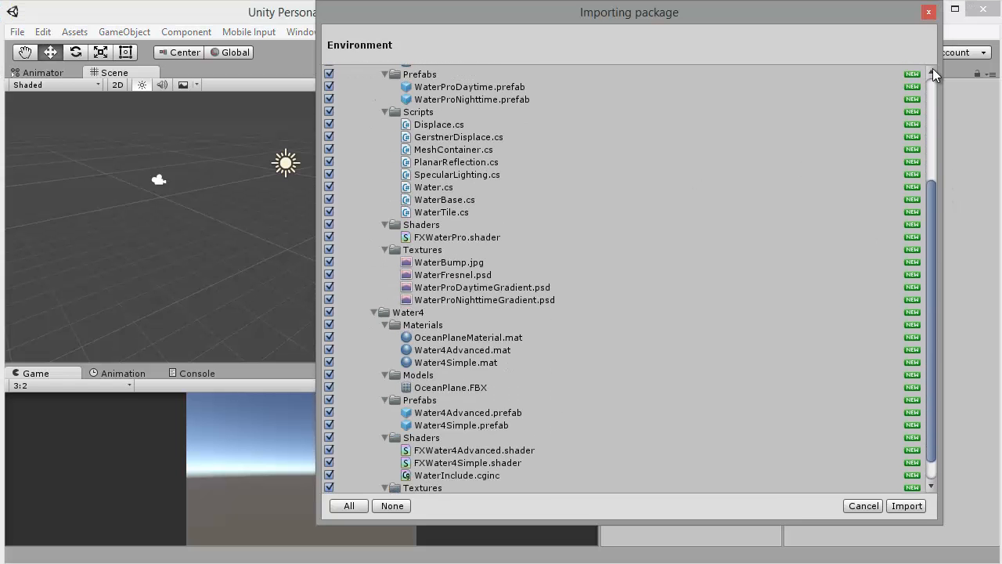
left_click(928, 13)
Expand the Prototyping prefabs folder inside Standard Assets and preview the BlockPrototype04x04x04 prefab.
left_click(611, 333)
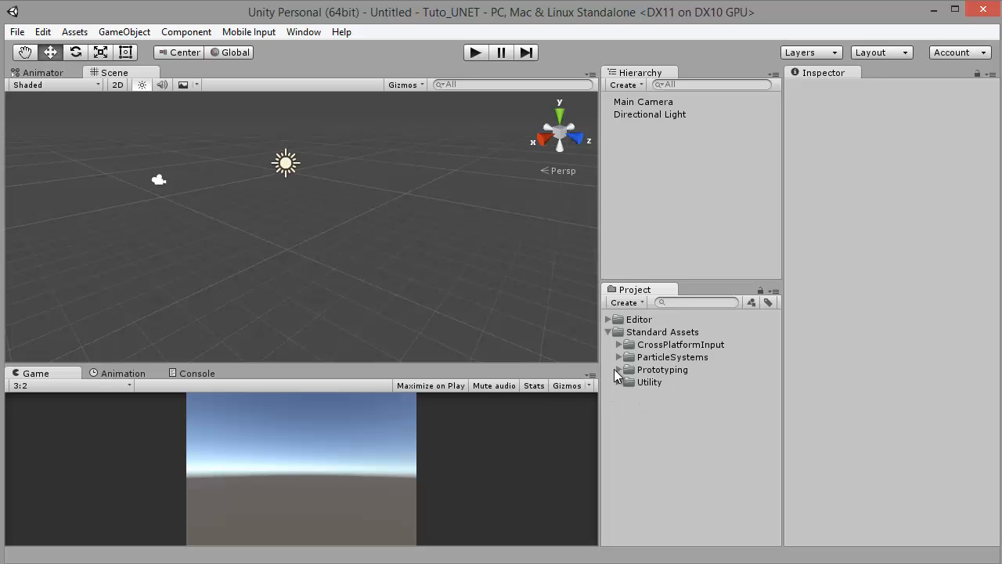
left_click(618, 369)
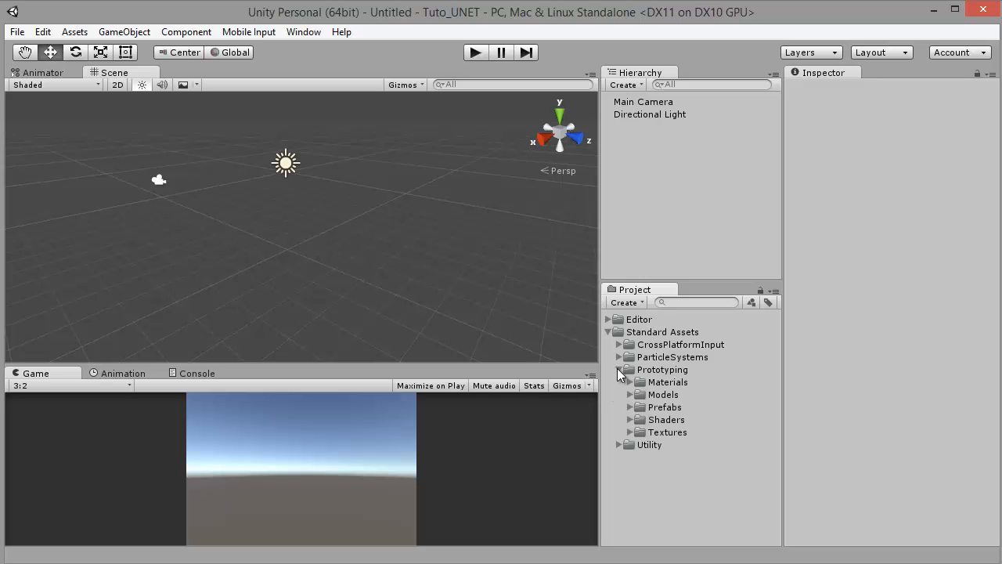
left_click(630, 407)
left_click(677, 420)
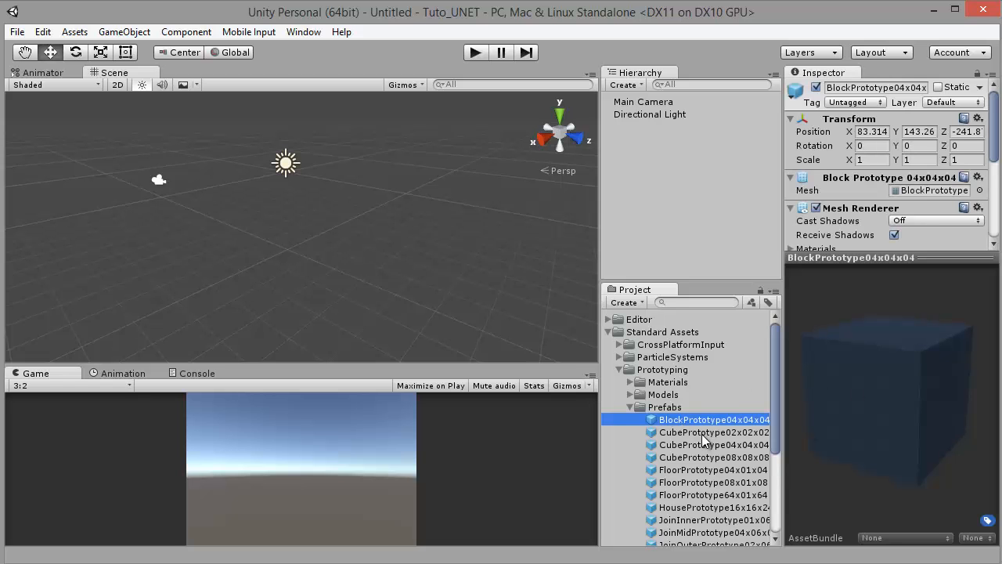
Preview the Cube, Floor and House prototype prefabs one after another in the Prefabs folder.
left_click(702, 433)
left_click(704, 445)
left_click(708, 457)
left_click(710, 470)
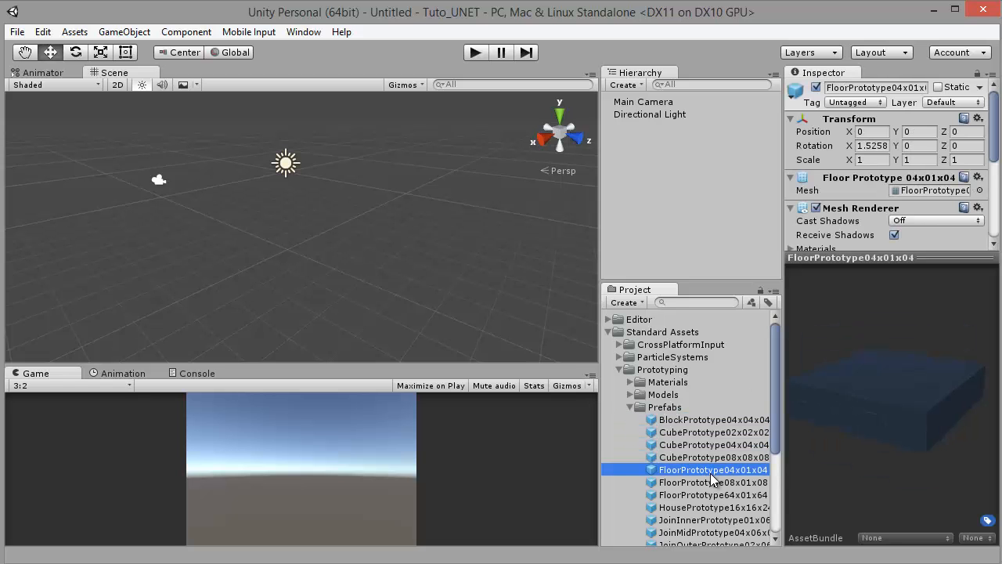
left_click(713, 482)
left_click(716, 495)
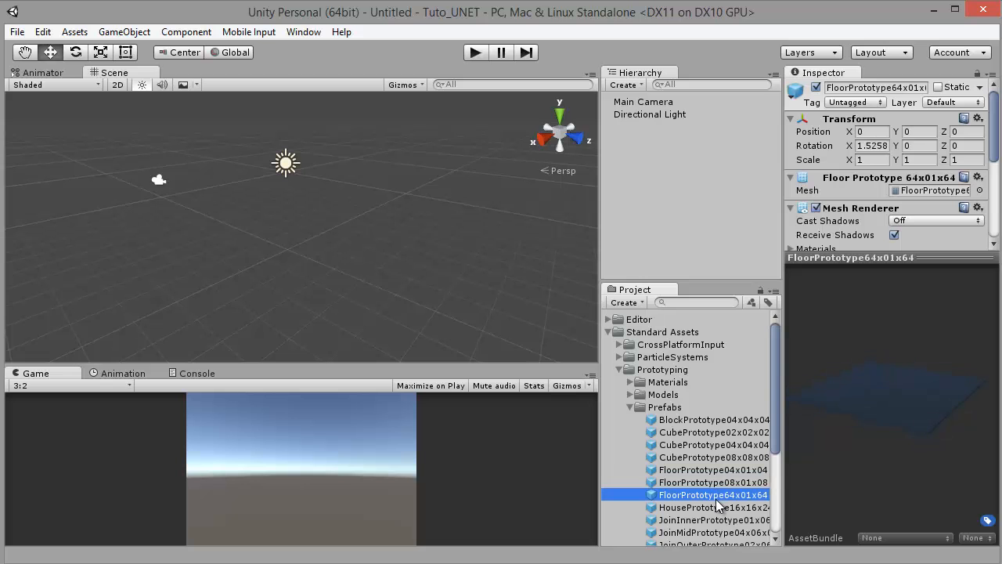
left_click(709, 507)
Look through the Join, Pickup and first Pillar prototype prefabs further down the folder.
scroll(704, 483, "down", 3)
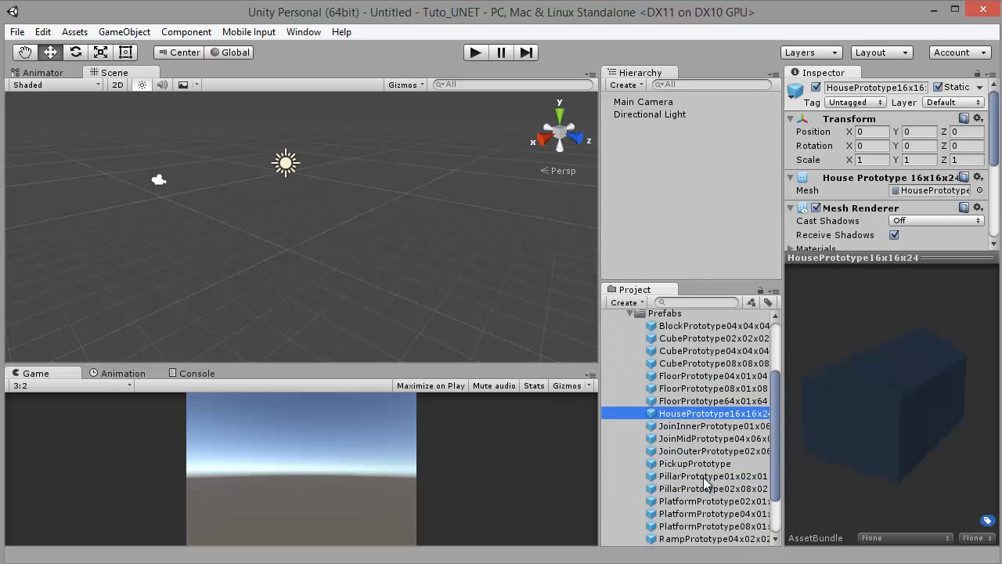
key("Down")
key("Down")
key("Down")
key("Down")
key("Down")
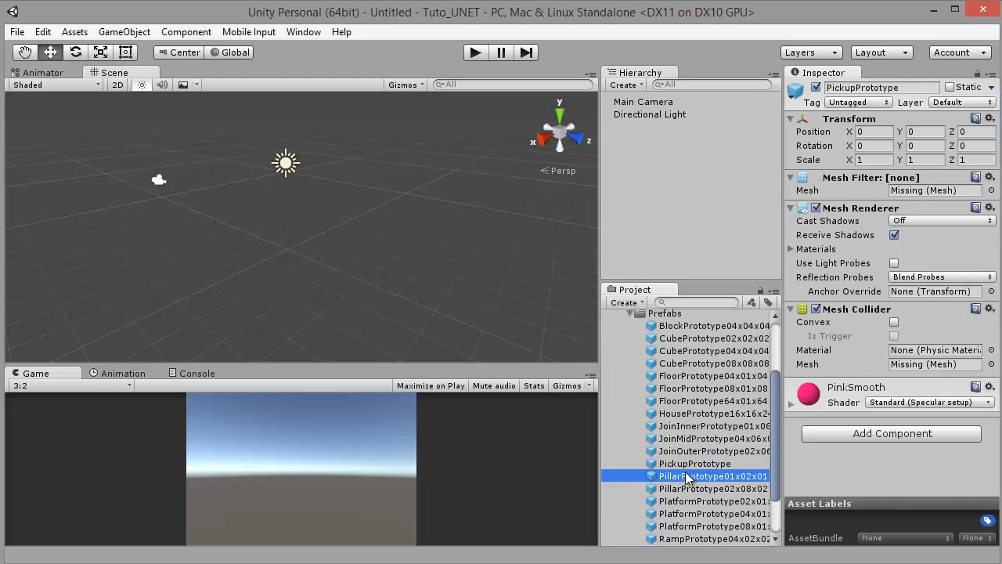
left_click(689, 451)
left_click(687, 465)
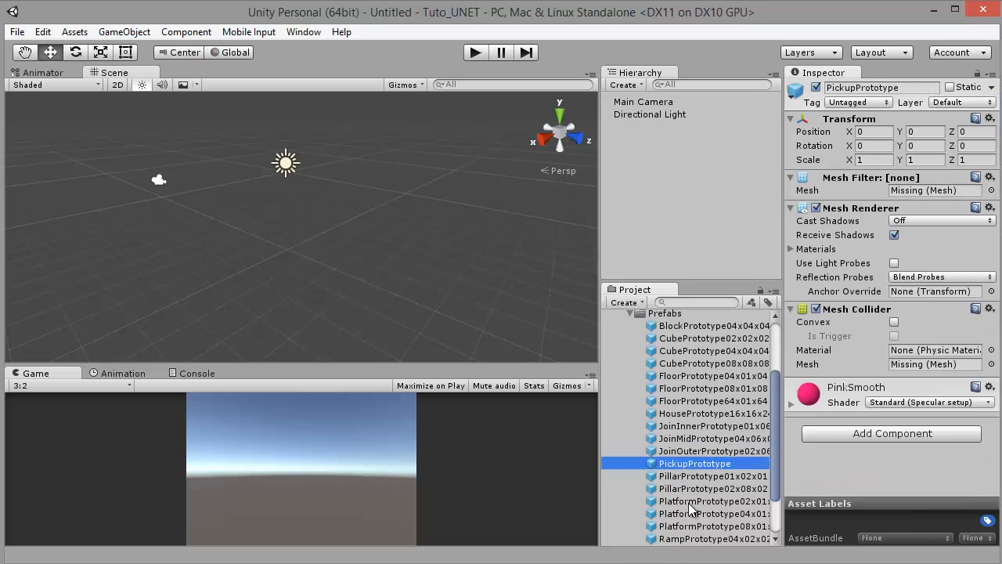
Compare the Platform prototype sizes and preview the Ramp prototype prefab.
left_click(689, 502)
scroll(687, 501, "down", 1)
left_click(686, 491)
left_click(688, 467)
left_click(688, 457)
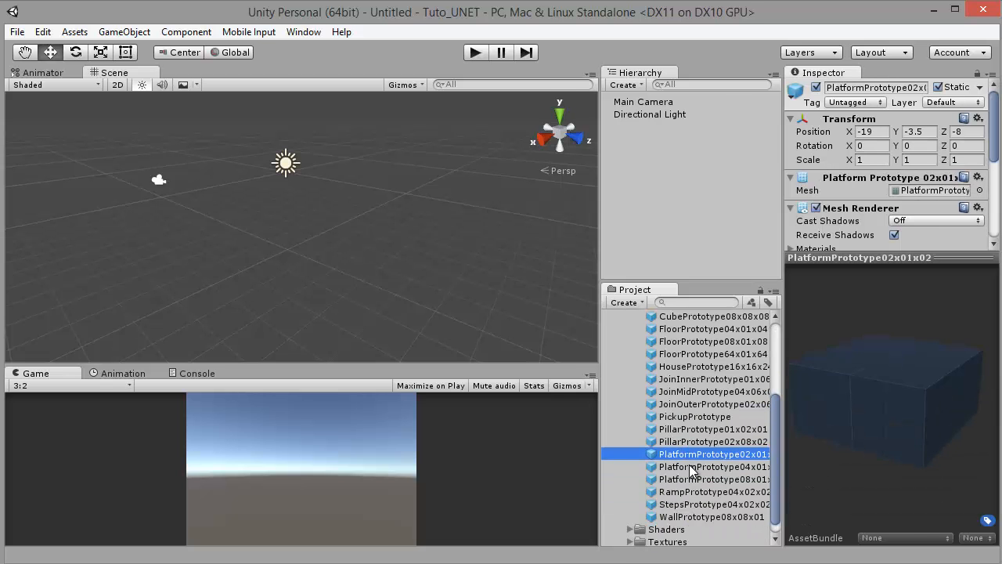
left_click(691, 480)
left_click(690, 492)
Place a PlatformPrototype08x01x08 in the scene and set its position to 0, 0, 0.
left_click(689, 480)
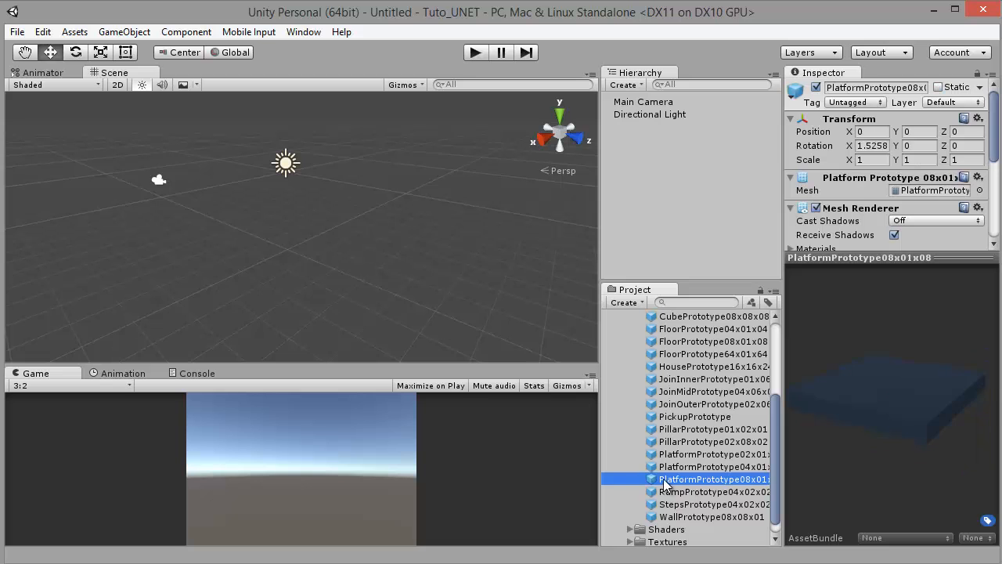
left_click_drag(664, 483, 339, 249)
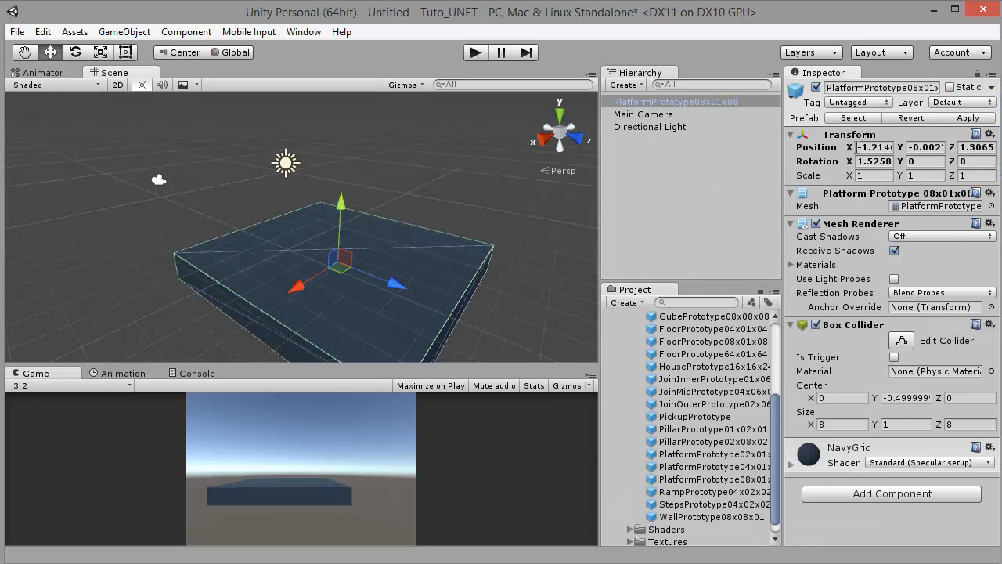
left_click(876, 145)
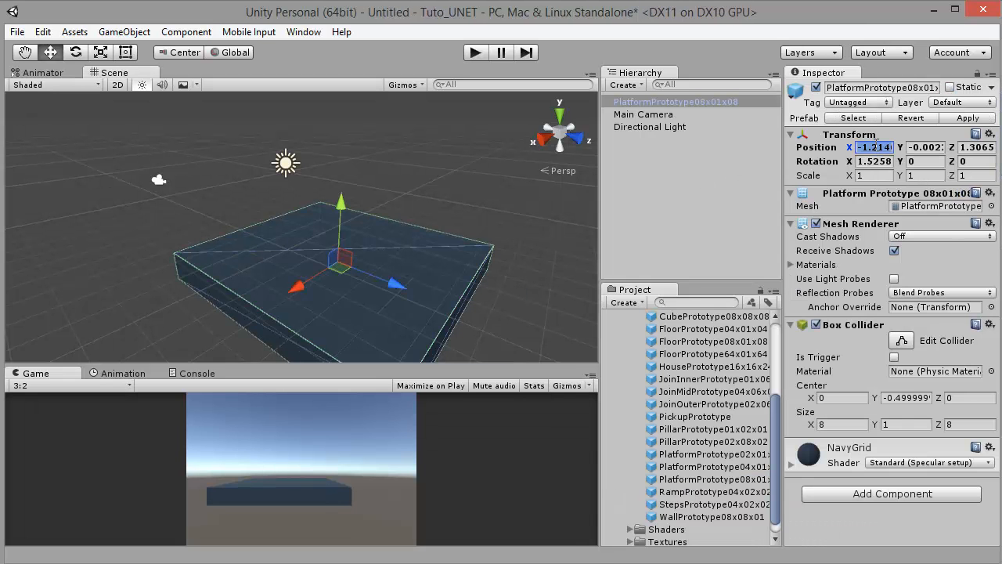
type("0")
key("Tab")
type("0")
key("Tab")
type("0")
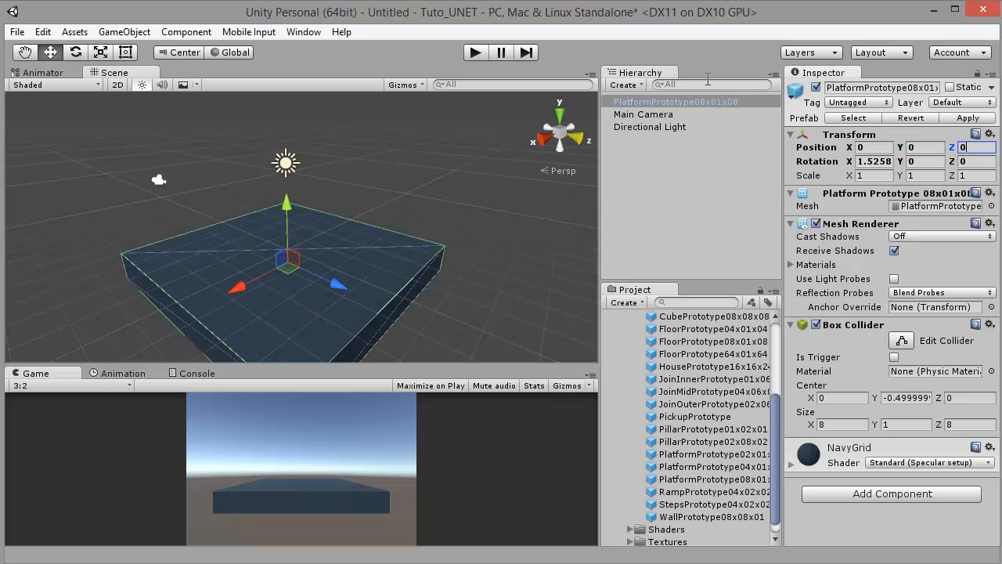
Duplicate the platform and place the copy flush beside the original at Z 8.
left_click(673, 104)
key("f")
left_click_drag(385, 242, 384, 282, "alt")
key("ctrl+d")
left_click_drag(359, 240, 471, 272, "ctrl")
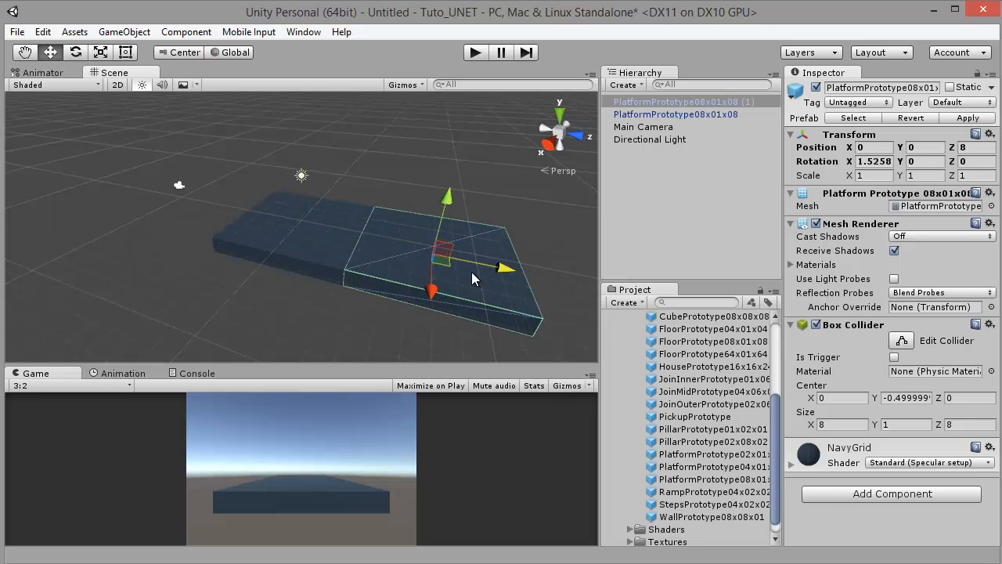
Locate the platform's albedo texture in the project and apply SwatchOrangeAlbedo to the duplicated platform.
left_click(797, 467)
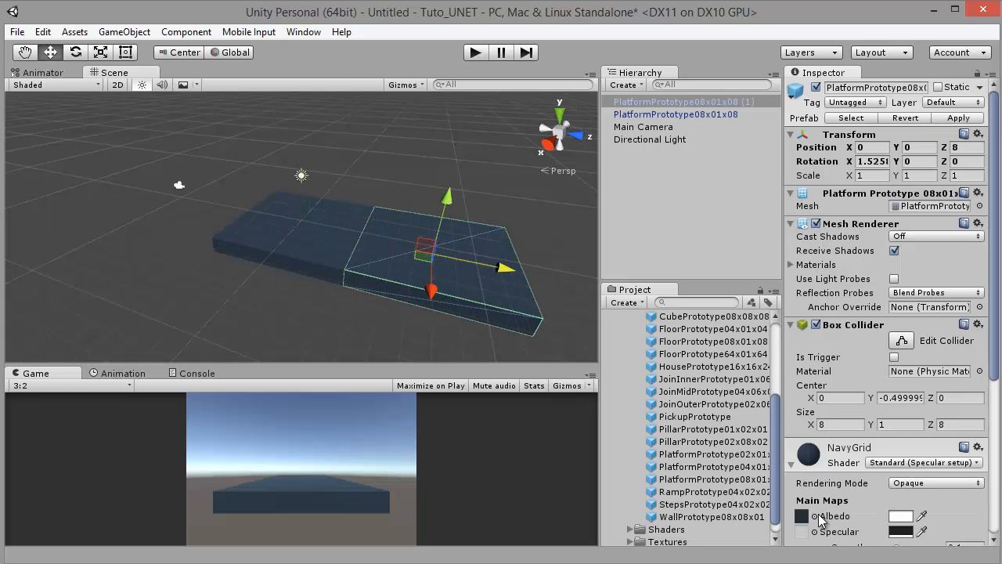
left_click(803, 515)
scroll(682, 486, "down", 3)
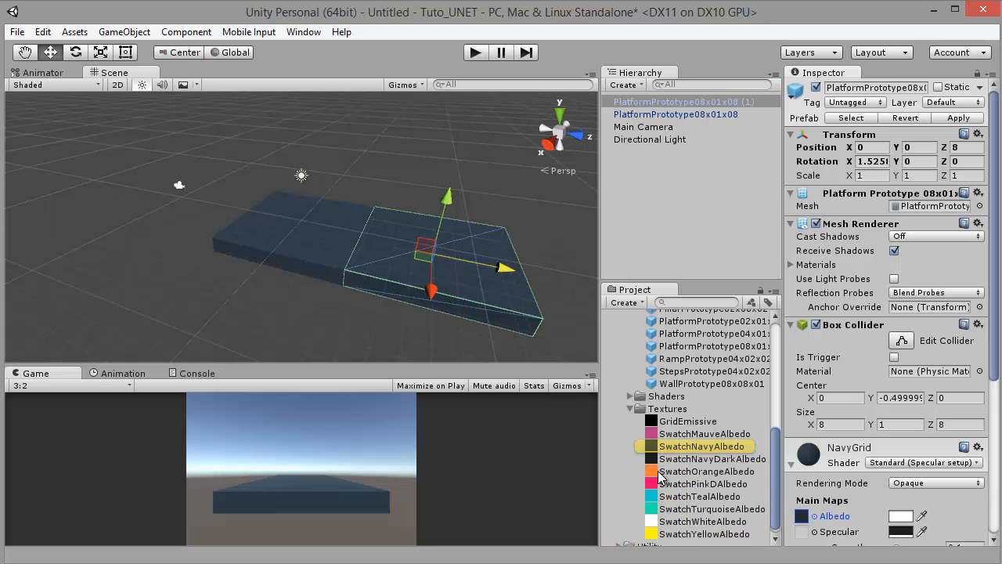
left_click_drag(659, 469, 492, 329)
scroll(681, 505, "down", 1)
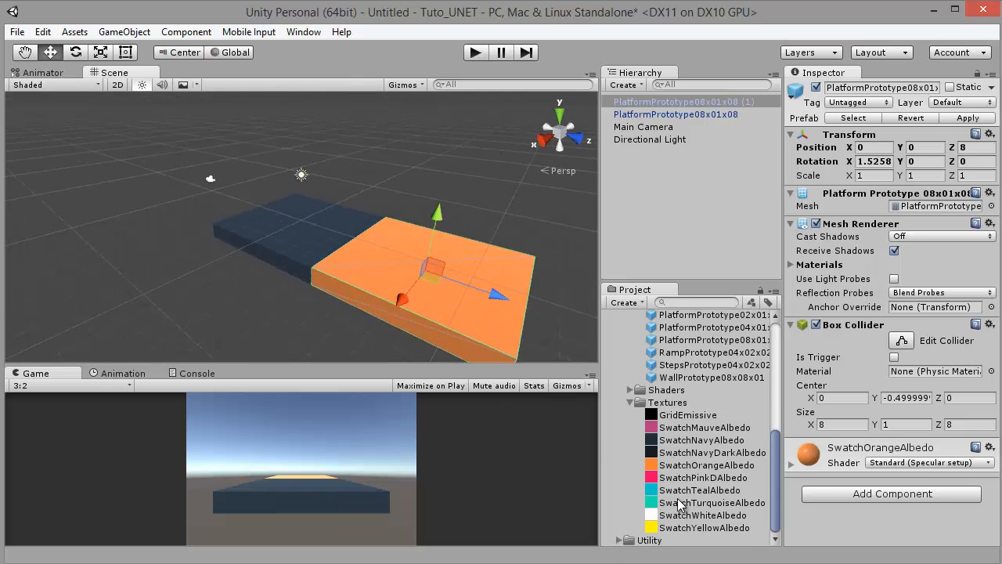
Duplicate the navy and orange platforms together and place the pair flush on the negative Z side.
left_click(339, 242, "shift")
key("ctrl+d")
left_click_drag(412, 268, 190, 152)
Select all four platforms, duplicate them and place the copies on the positive Z side to form an eight-tile row.
left_click_drag(279, 296, 399, 385, "alt")
left_click(336, 245, "shift")
left_click(451, 262, "shift")
scroll(327, 282, "down", 3)
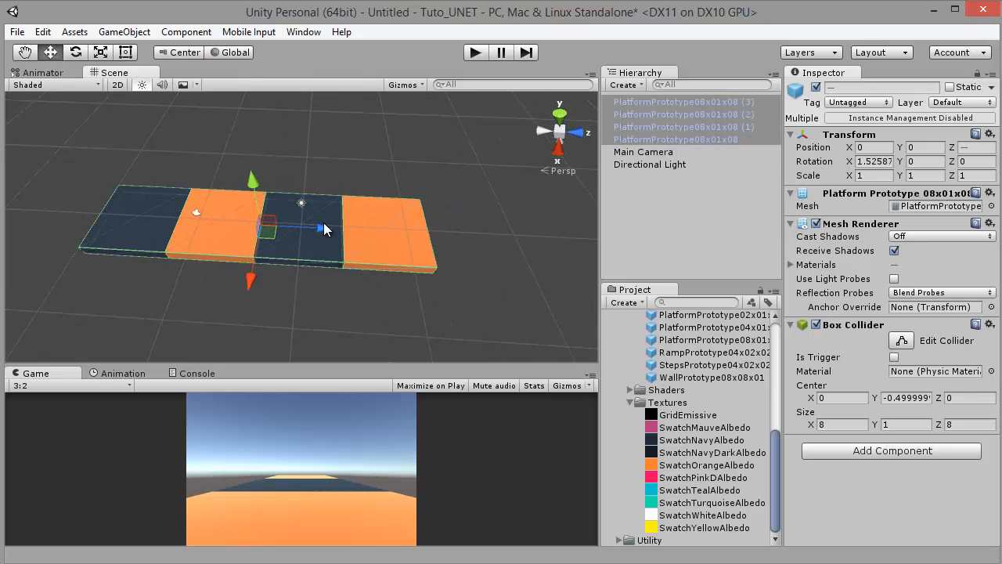
key("ctrl+d")
left_click_drag(495, 244, 663, 261)
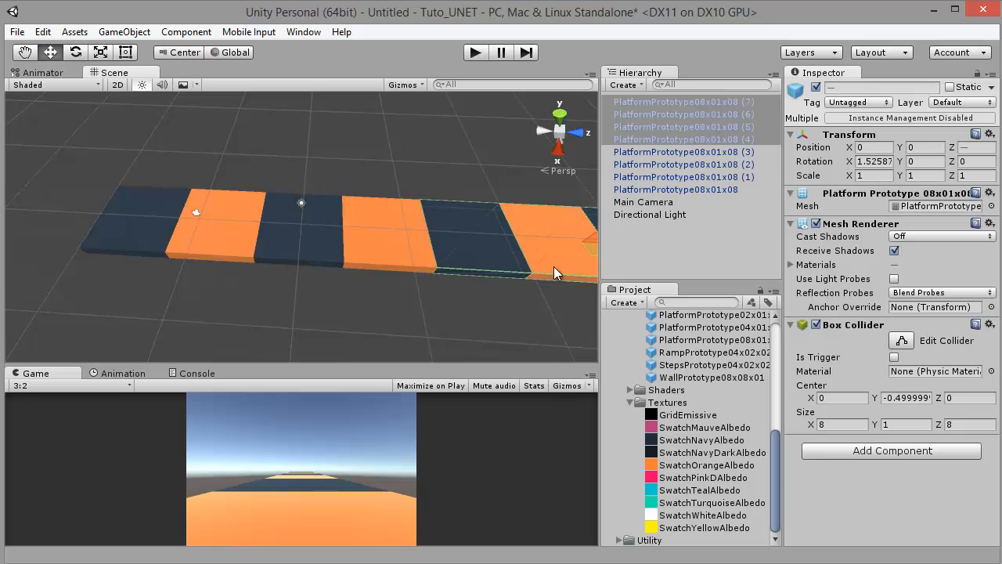
Select all eight platforms and move the row back along negative Z to centre it on the origin.
scroll(418, 265, "down", 5)
left_click(338, 240, "shift")
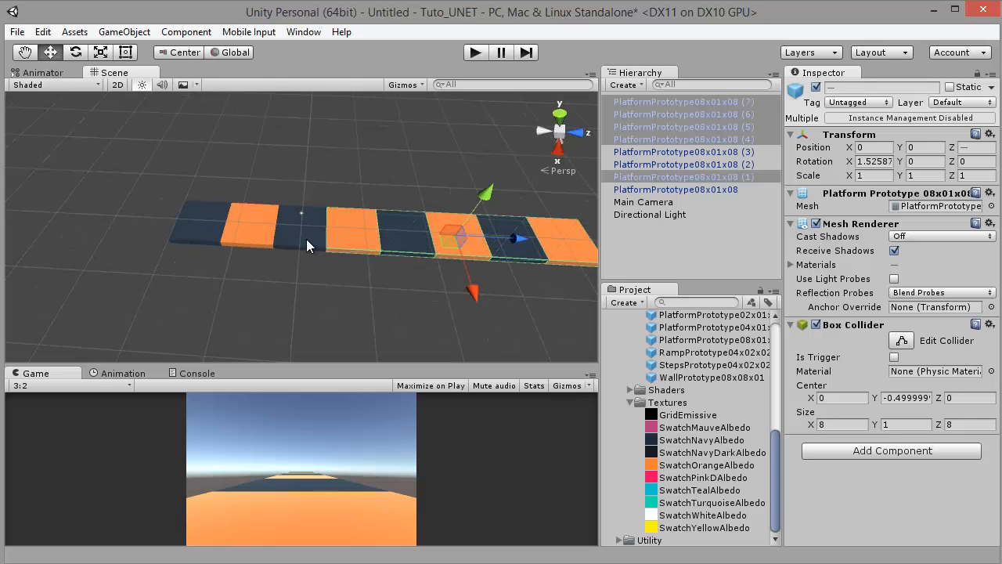
left_click(306, 238, "shift")
left_click(259, 227, "shift")
left_click(209, 215, "shift")
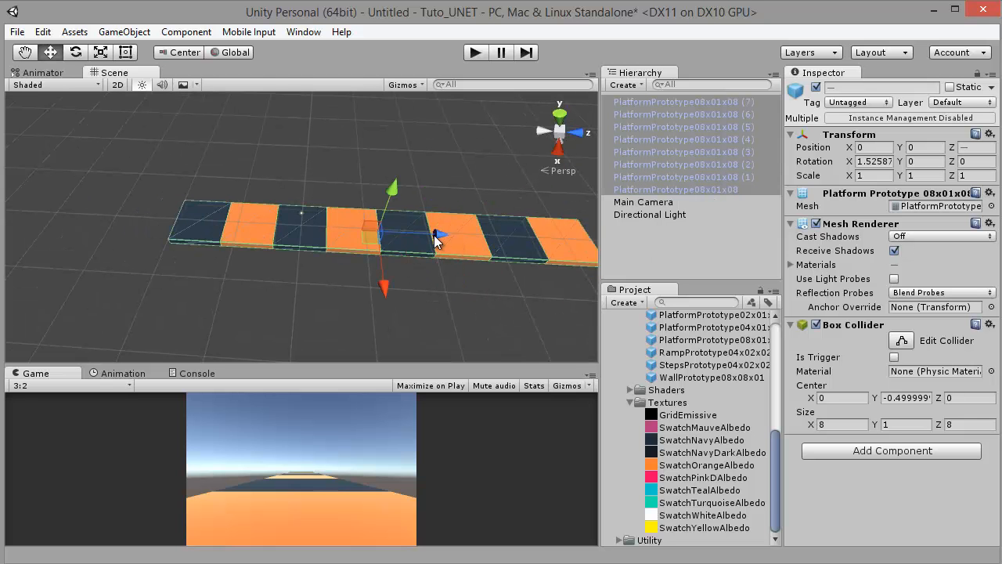
left_click_drag(436, 239, 3, 211)
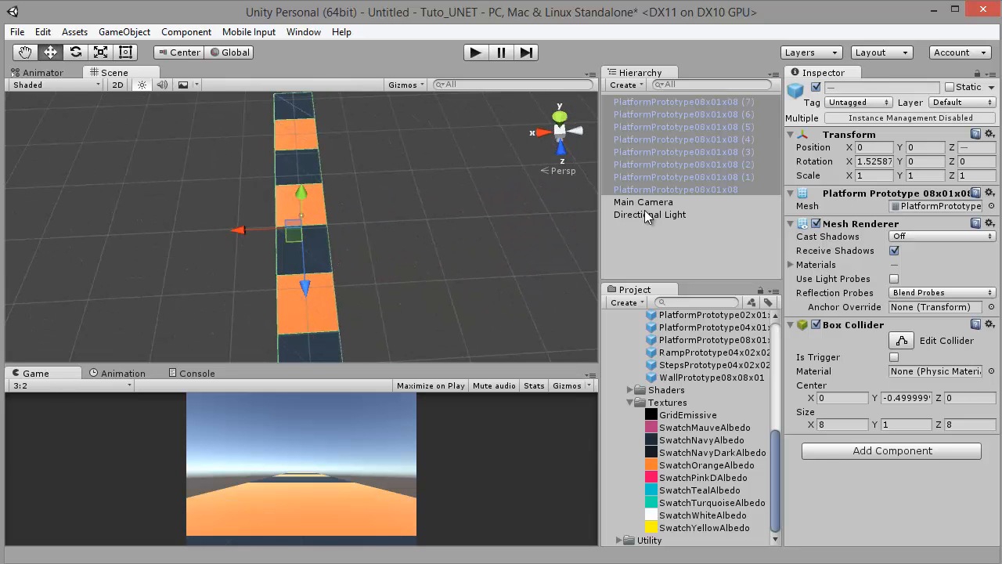
Duplicate the eight-tile row repeatedly along the X axis to form a striped floor of seven adjacent rows.
scroll(267, 181, "down", 1)
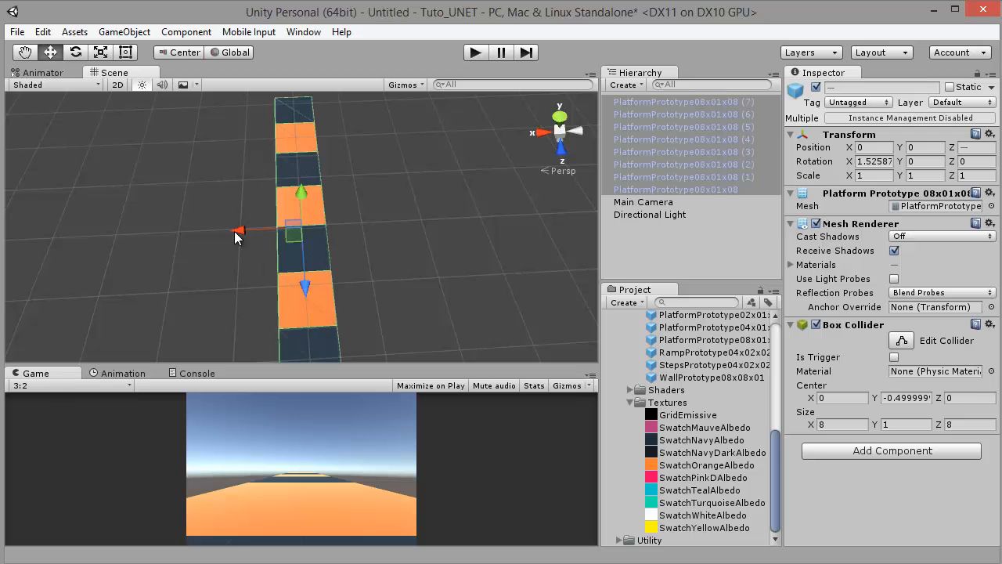
key("ctrl+d")
key("ctrl+d")
left_click_drag(237, 236, 400, 292, "ctrl")
key("ctrl+d")
key("ctrl+d")
key("ctrl+d")
right_click_drag(400, 292, 421, 310, "alt")
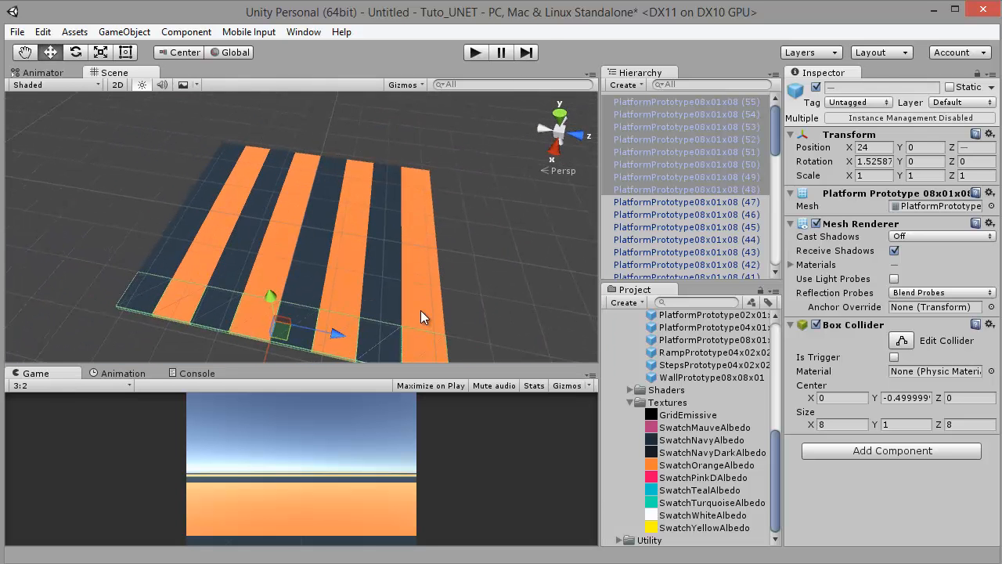
Select the orange tiles in three separate rows and shift them two tiles along positive Z.
left_click(420, 310)
left_click(334, 297, "ctrl")
left_click(259, 274, "ctrl")
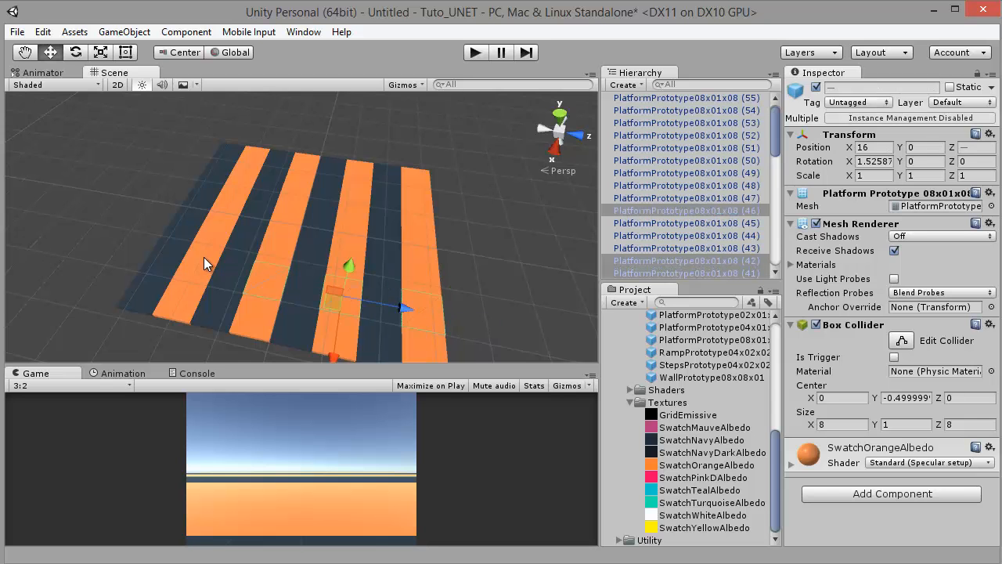
left_click(205, 259, "ctrl")
left_click_drag(398, 258, 414, 218, "alt")
left_click(347, 212, "ctrl")
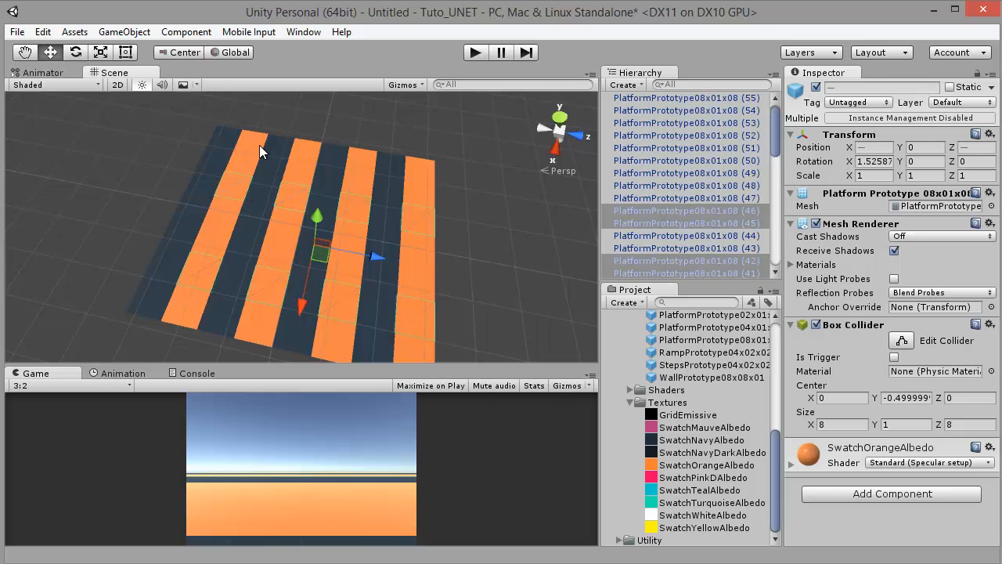
left_click(307, 140, "ctrl")
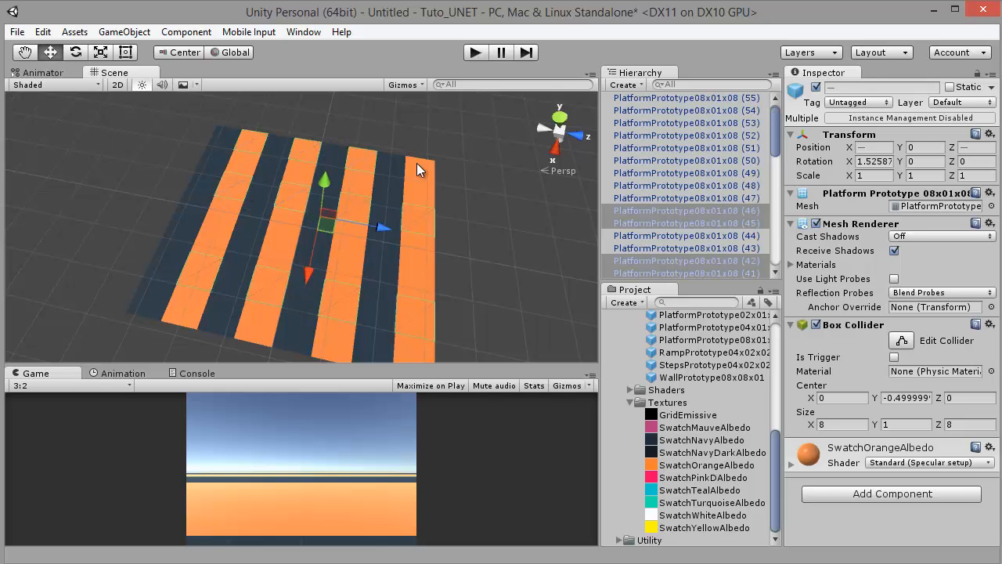
left_click_drag(382, 229, 442, 240)
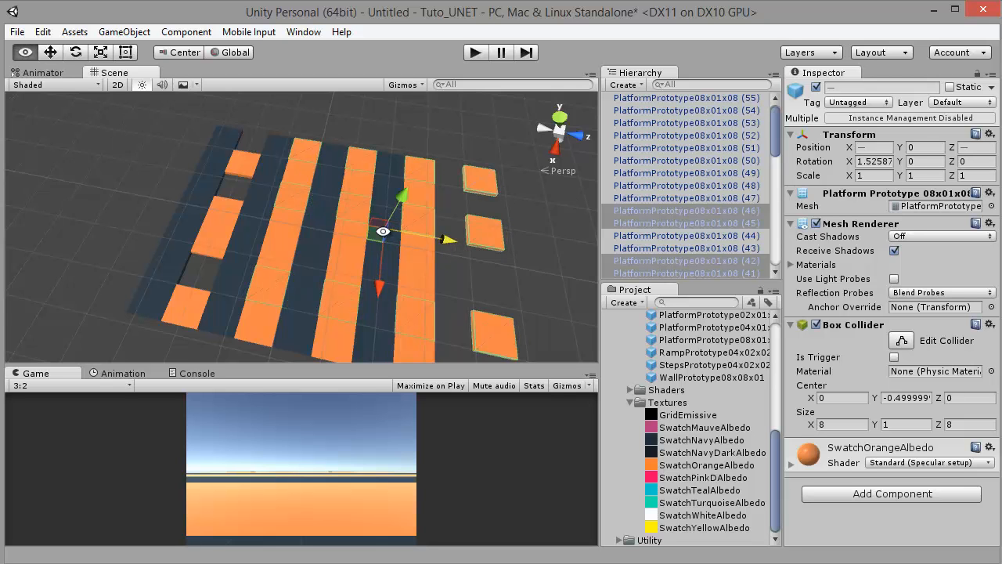
Add the navy tiles of those three rows to the selection and move everything one tile along negative Z.
left_click_drag(384, 231, 405, 240, "alt")
left_click(314, 288, "ctrl")
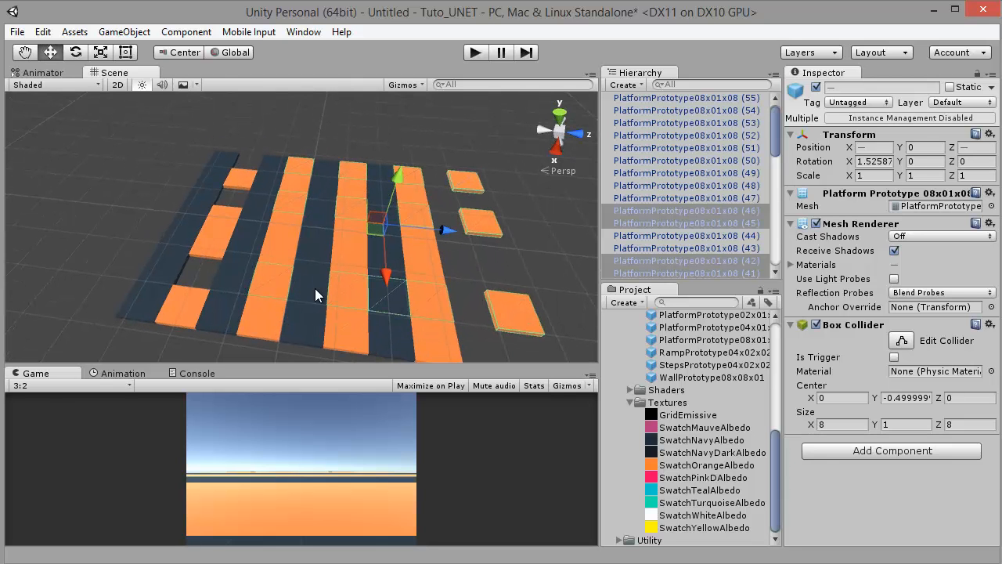
left_click(236, 274, "ctrl")
left_click(171, 260, "ctrl")
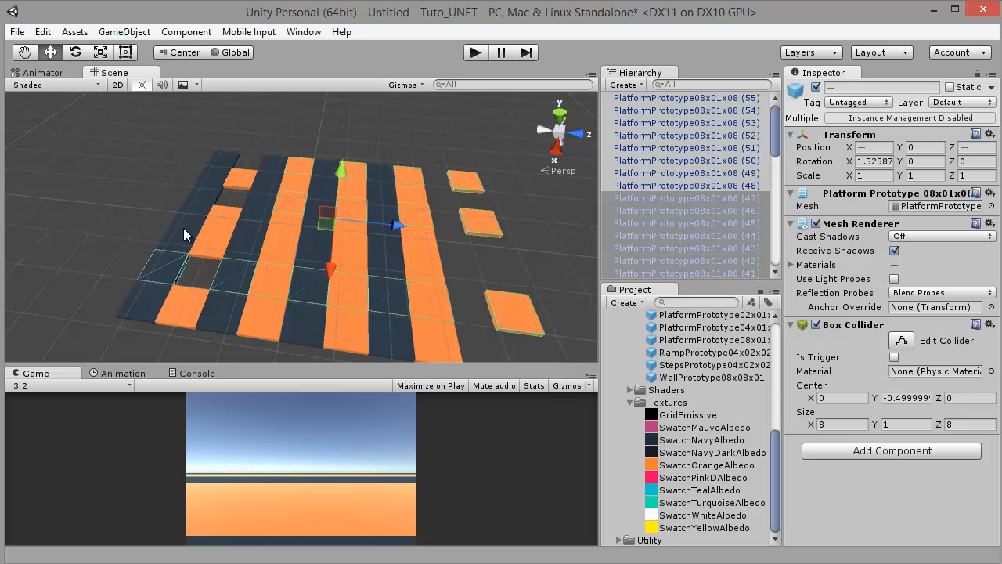
left_click_drag(340, 235, 421, 221, "alt")
left_click(306, 202, "ctrl")
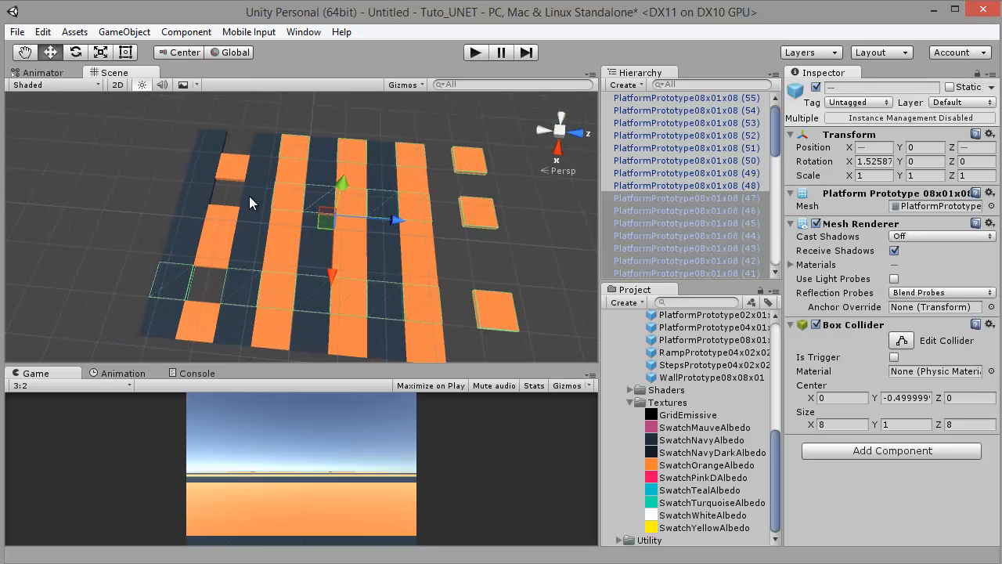
left_click(210, 140, "ctrl")
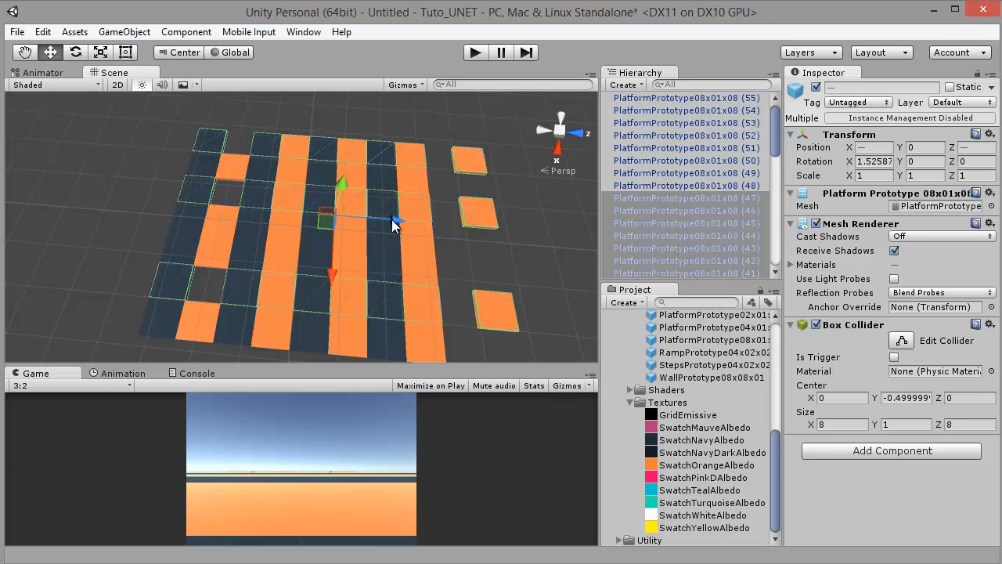
left_click_drag(395, 220, 361, 221)
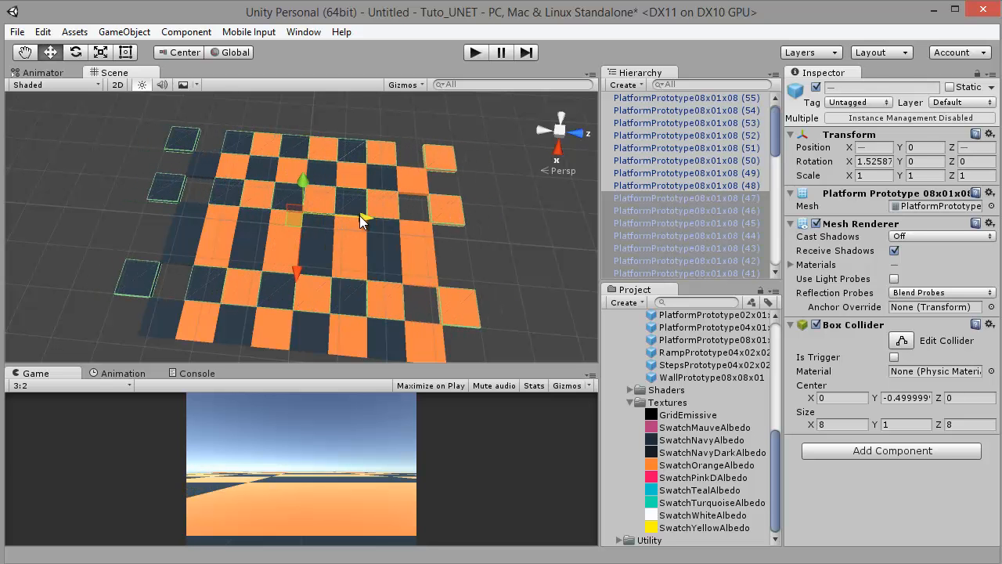
Move the three protruding navy tiles into the gaps at the opposite, positive Z side of the floor.
left_click(185, 139)
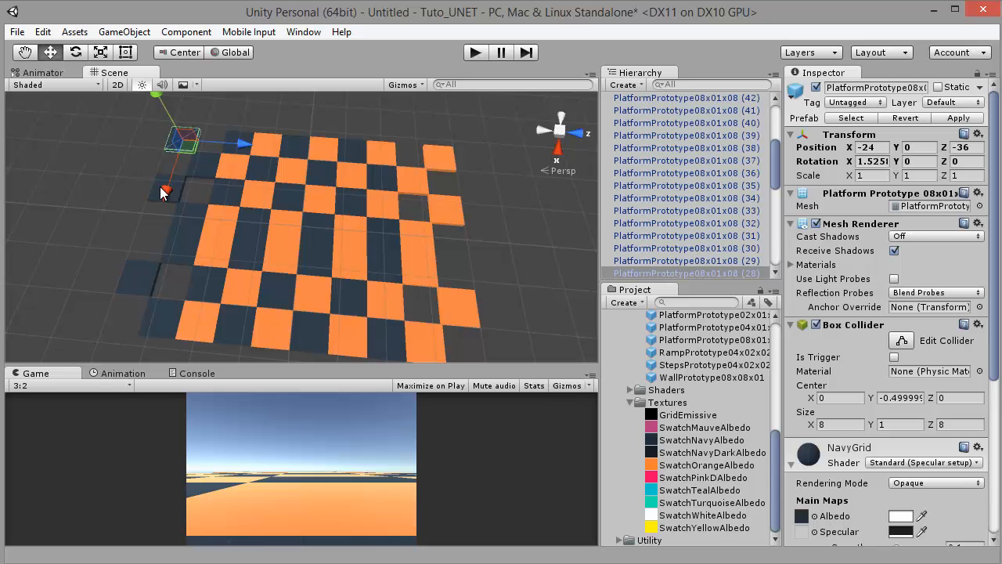
left_click(137, 272, "shift")
left_click_drag(221, 207, 224, 4)
left_click(484, 256)
Move the three protruding orange tiles into the remaining gaps at the negative Z side of the floor.
left_click(449, 209)
left_click(460, 301, "shift")
left_click(442, 166, "shift")
left_click(221, 237)
left_click(339, 196)
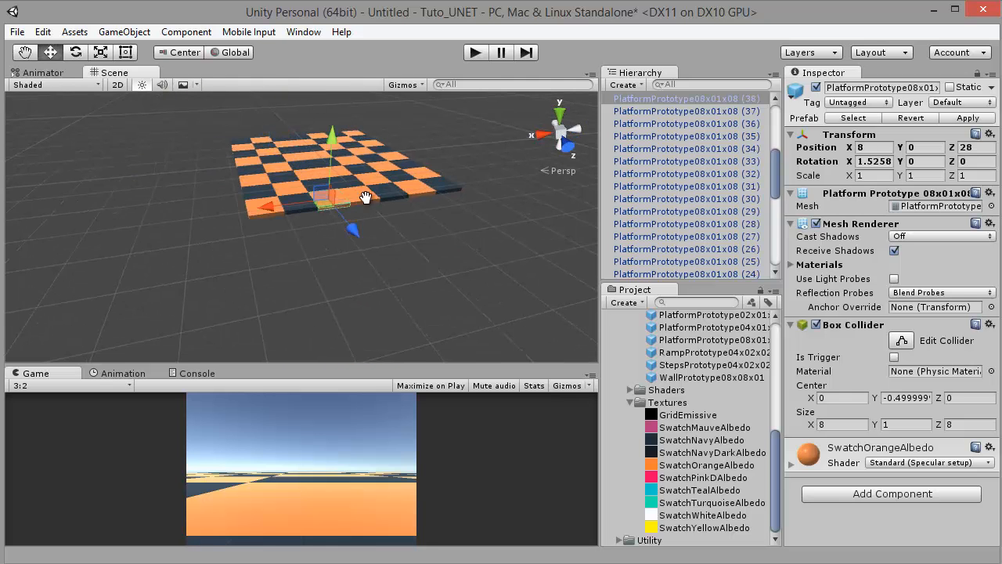
Collapse the Standard Assets folder in the project.
left_click_drag(363, 196, 342, 371, "alt")
scroll(393, 252, "up", 4)
scroll(393, 252, "up", 2)
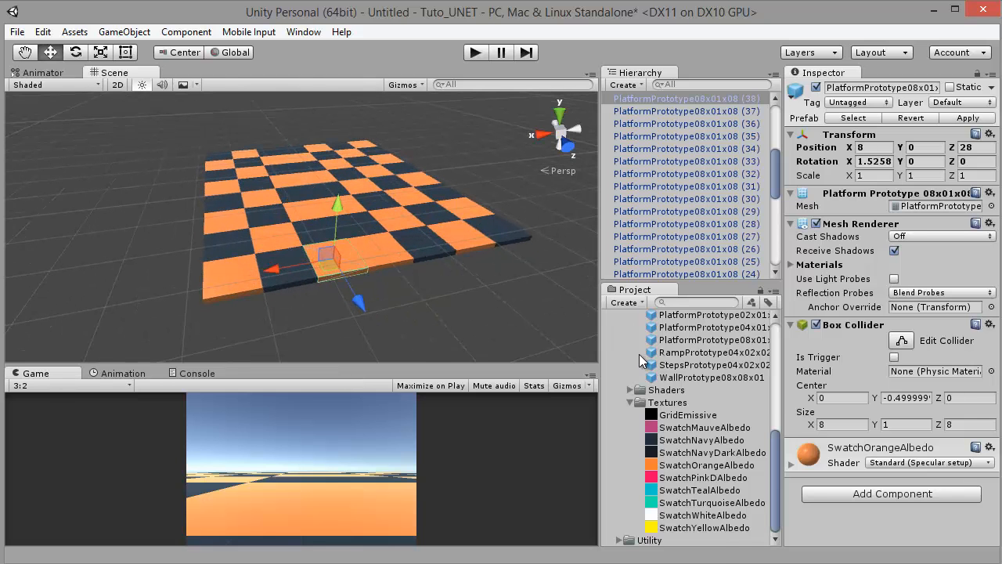
scroll(638, 354, "up", 10)
left_click(607, 332)
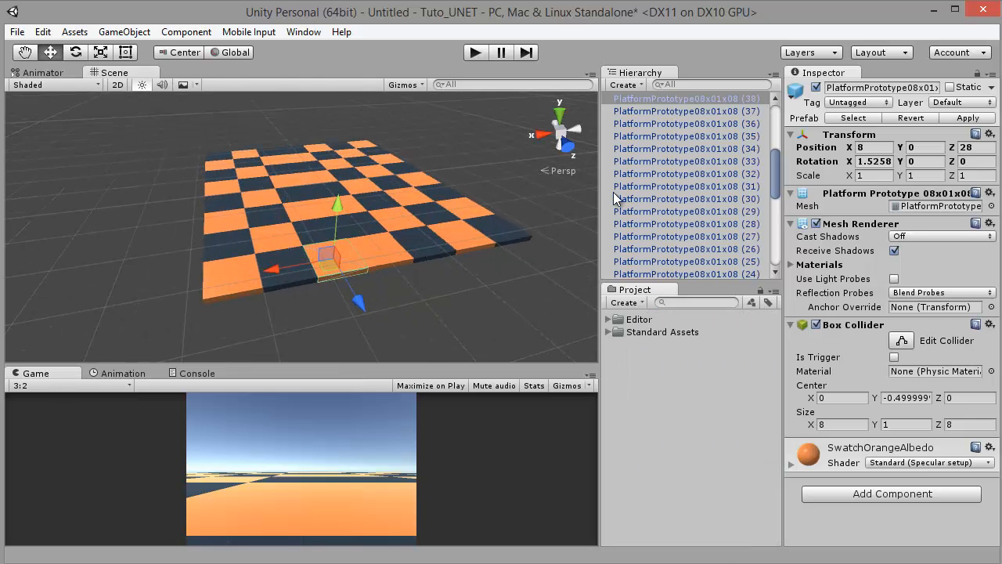
scroll(626, 188, "down", 8)
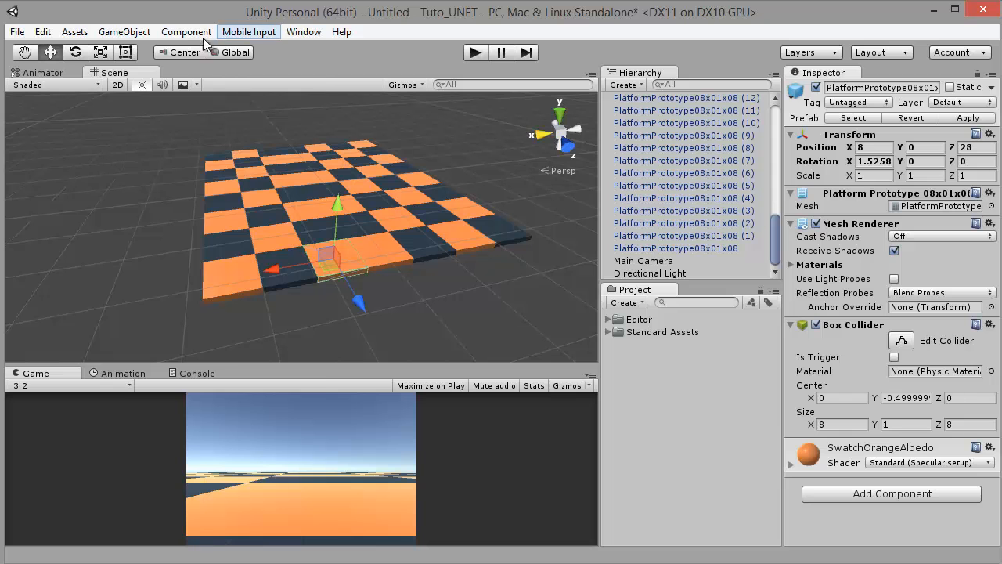
Create an empty game object and name it Ground.
left_click(124, 31)
left_click(134, 50)
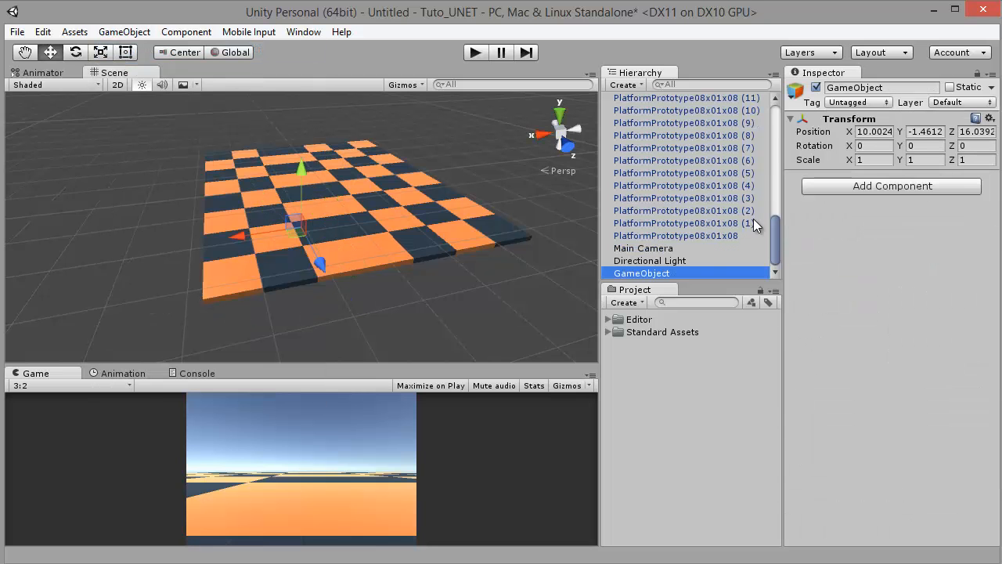
left_click(656, 273)
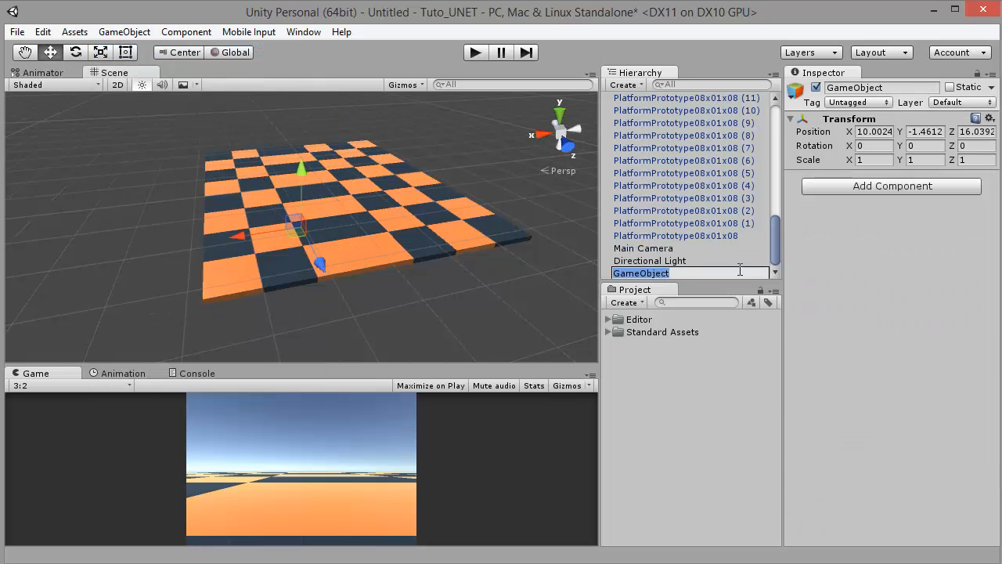
type("Ground")
key("Return")
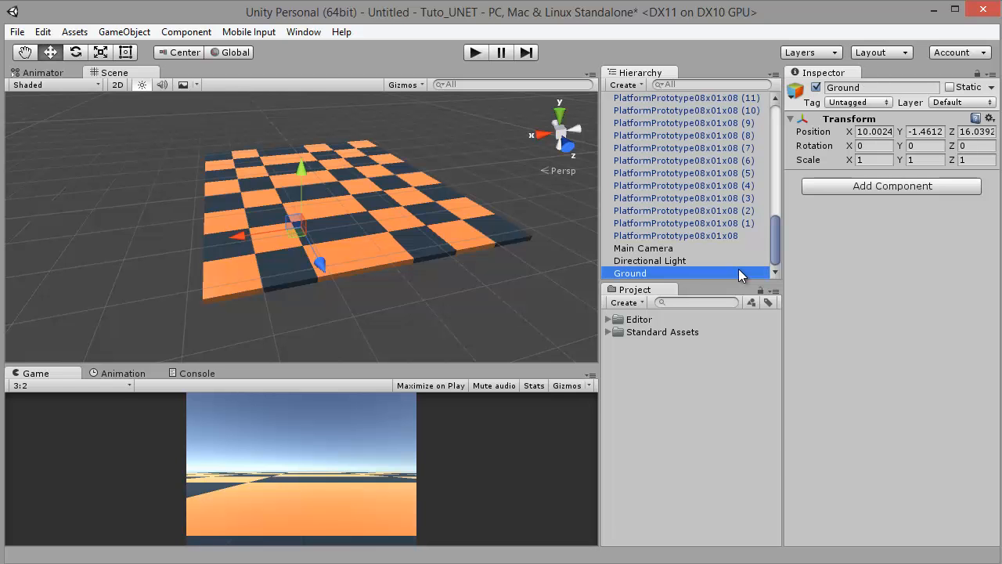
Raise and pull back the Main Camera to Y 16.4 and Z -55.8, and tilt it down about 24.3 degrees on X.
left_click(641, 236)
left_click(640, 248)
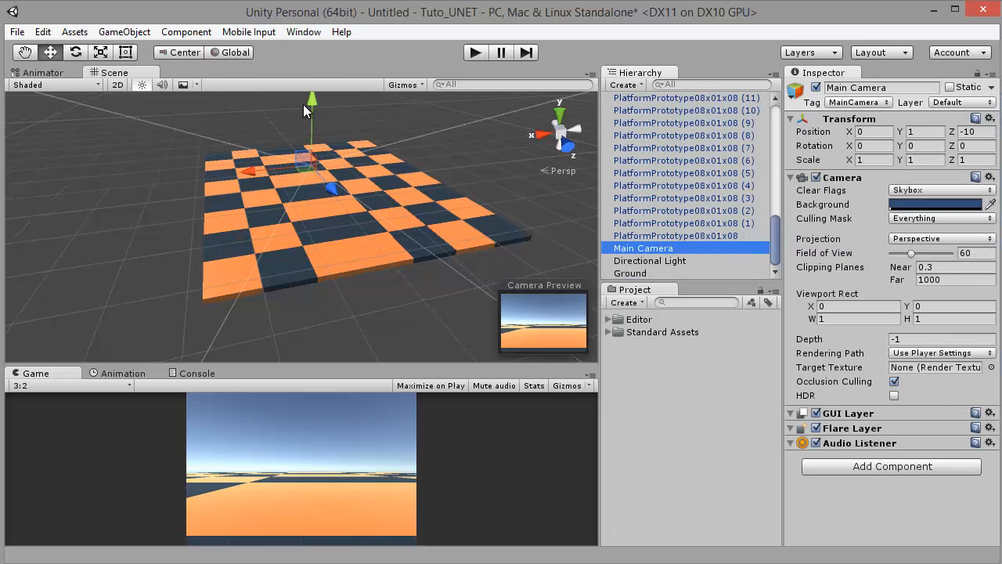
left_click_drag(303, 104, 314, 53)
left_click_drag(335, 117, 344, 333)
key("e")
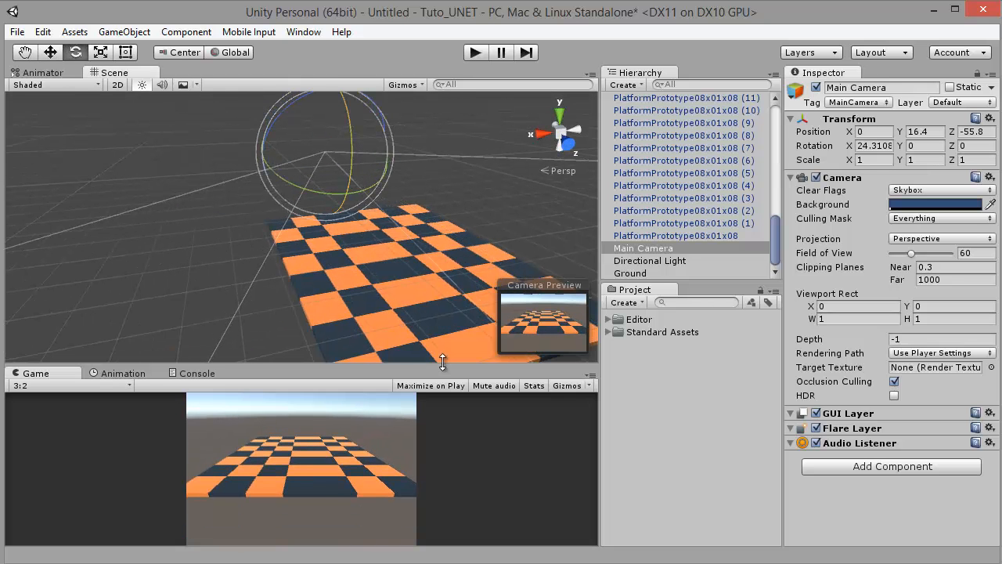
Select all PlatformPrototype08x01x08 tiles and make them children of the Ground object.
left_click_drag(474, 240, 407, 313, "alt")
left_click(469, 230)
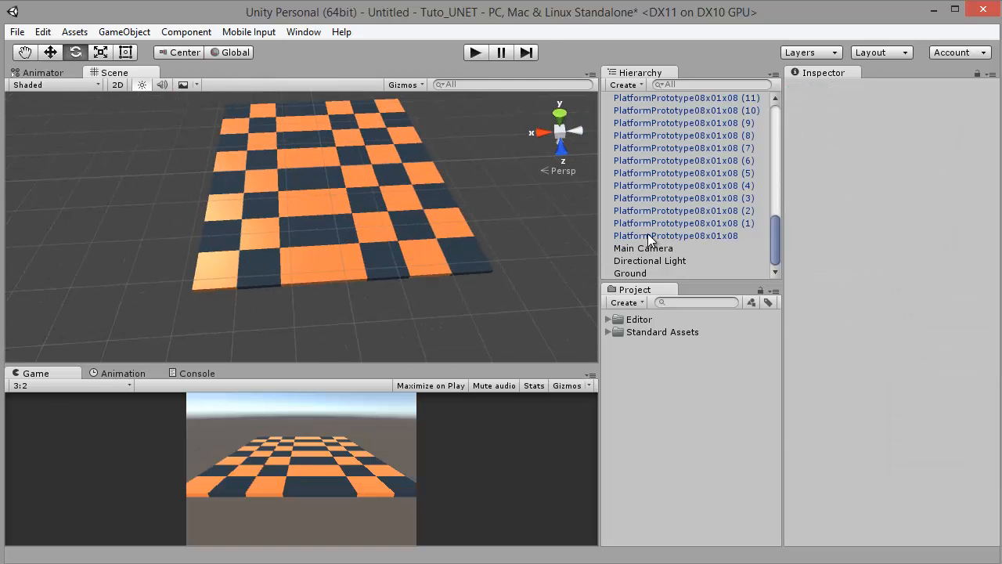
left_click(648, 239)
scroll(646, 208, "up", 10)
left_click(663, 168, "shift")
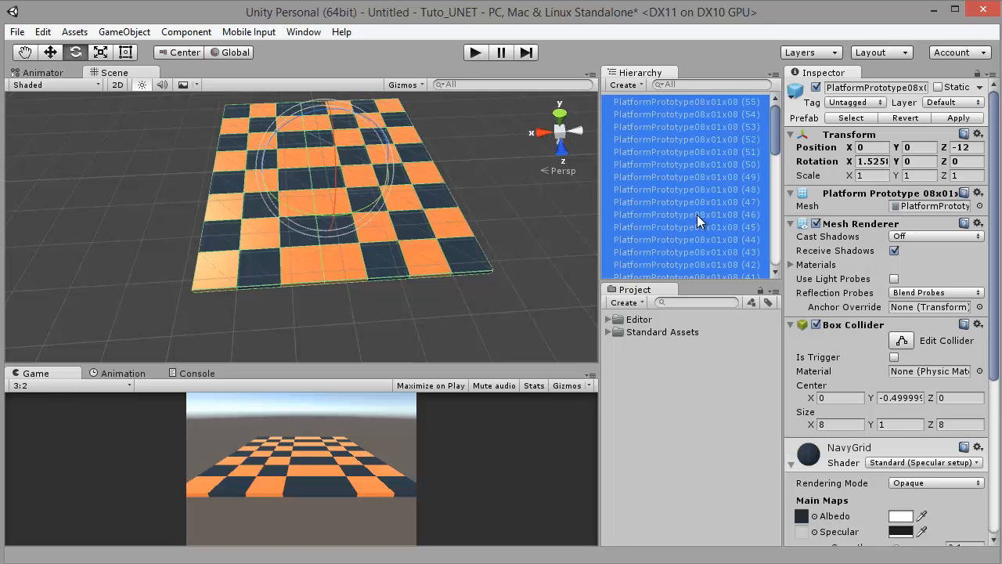
scroll(697, 215, "down", 10)
left_click_drag(653, 235, 630, 269)
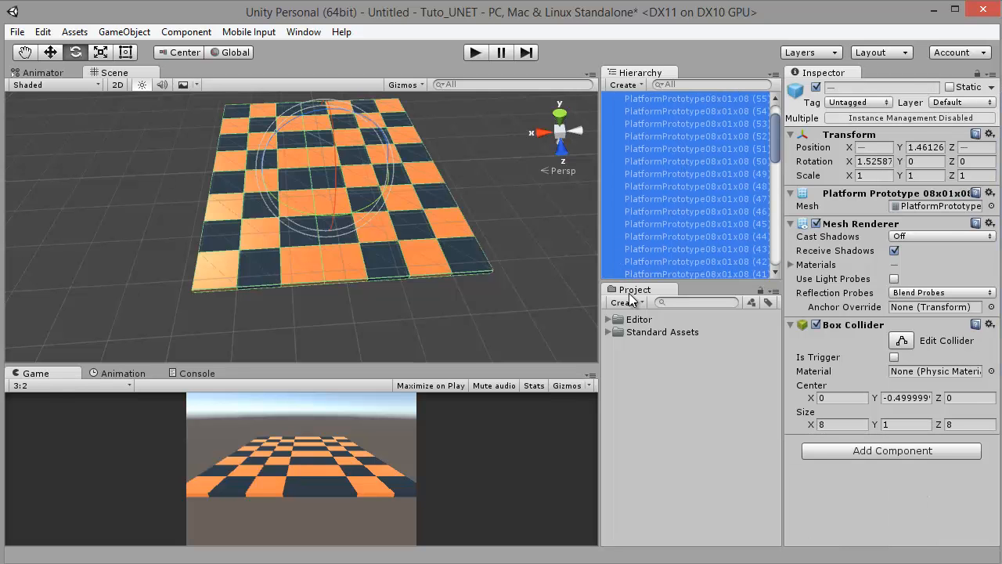
Expand the Standard Assets folder in the project and collapse Ground in the hierarchy.
left_click(608, 331)
scroll(636, 176, "up", 3)
left_click(606, 123)
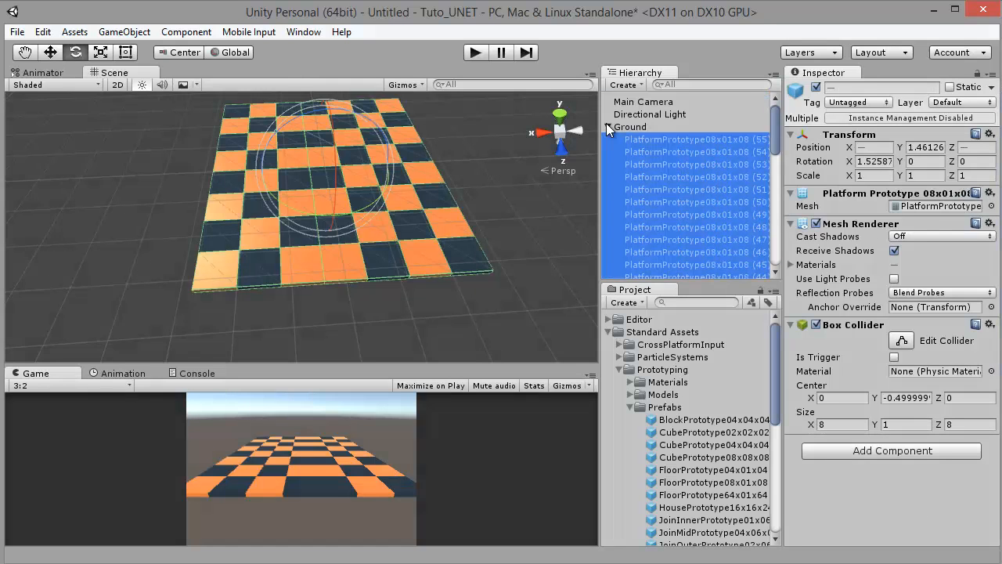
left_click(607, 125)
Preview the Prototyping prefabs from CubePrototype02x02x02 onward and place a HousePrototype16x16x24 on the floor.
left_click(664, 432)
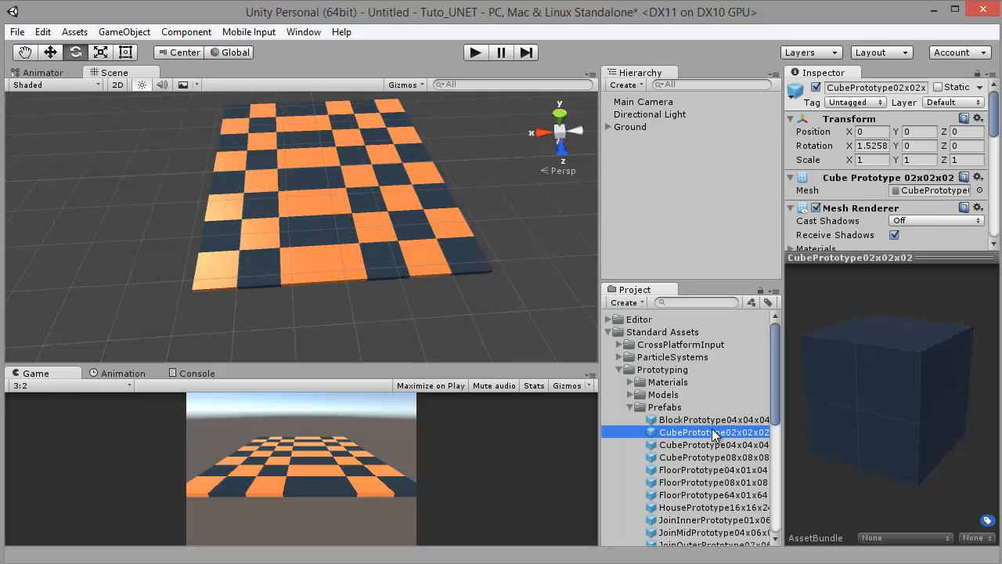
scroll(712, 436, "down", 3)
key("Down")
key("Down")
key("Down")
key("Down")
key("Down")
key("Down")
key("Down")
left_click(680, 459)
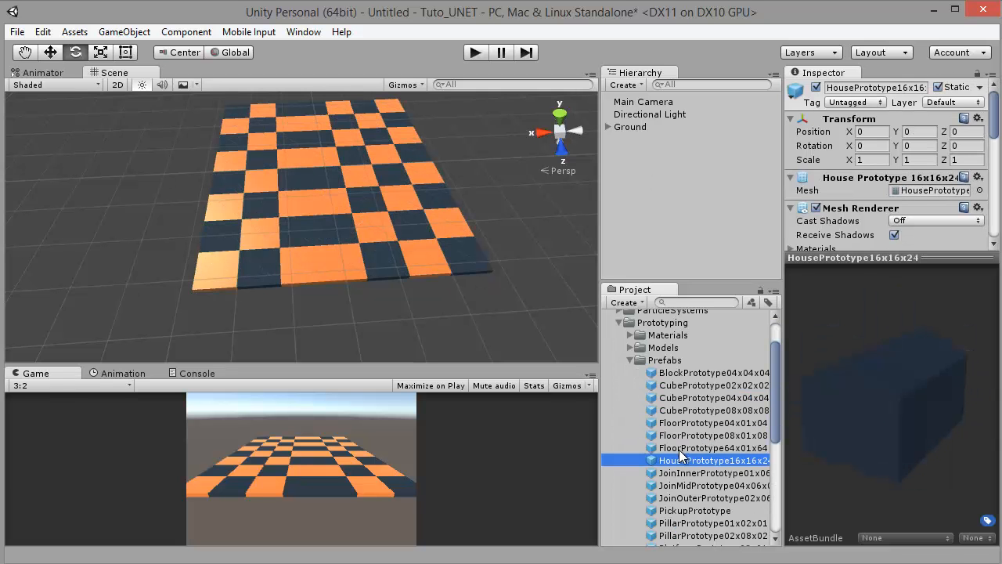
left_click_drag(672, 468, 317, 221)
Scale the house down uniformly to about 0.56 and move it to Y 0, Z 20.
left_click_drag(264, 260, 198, 22, "alt")
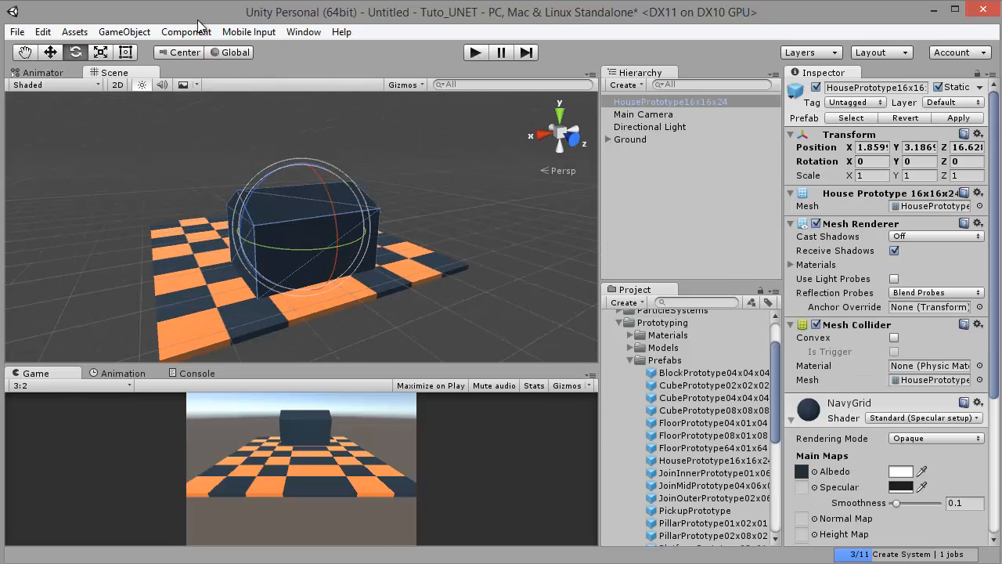
left_click(106, 50)
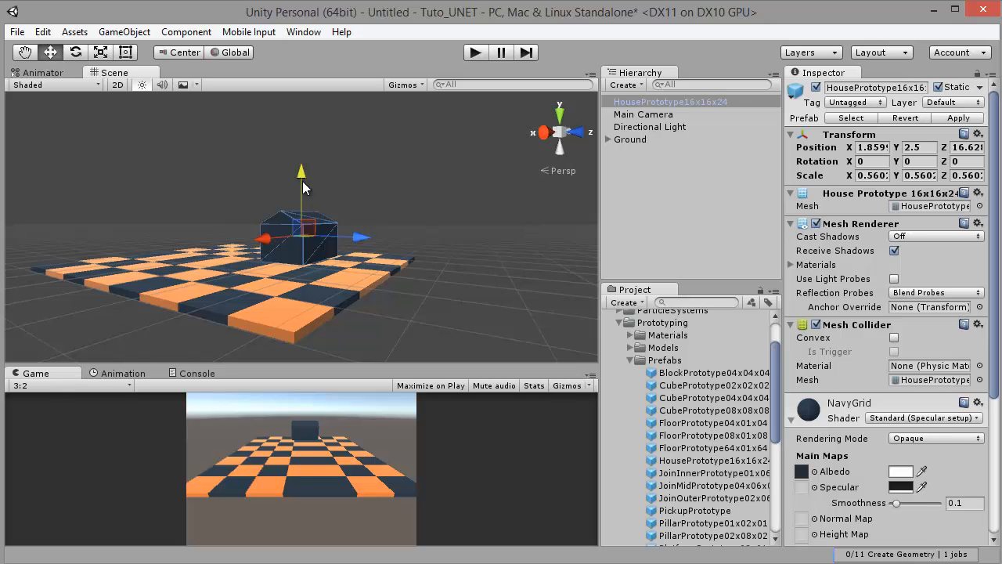
left_click_drag(302, 181, 479, 196)
left_click_drag(369, 239, 374, 251)
right_click_drag(362, 272, 349, 234, "alt")
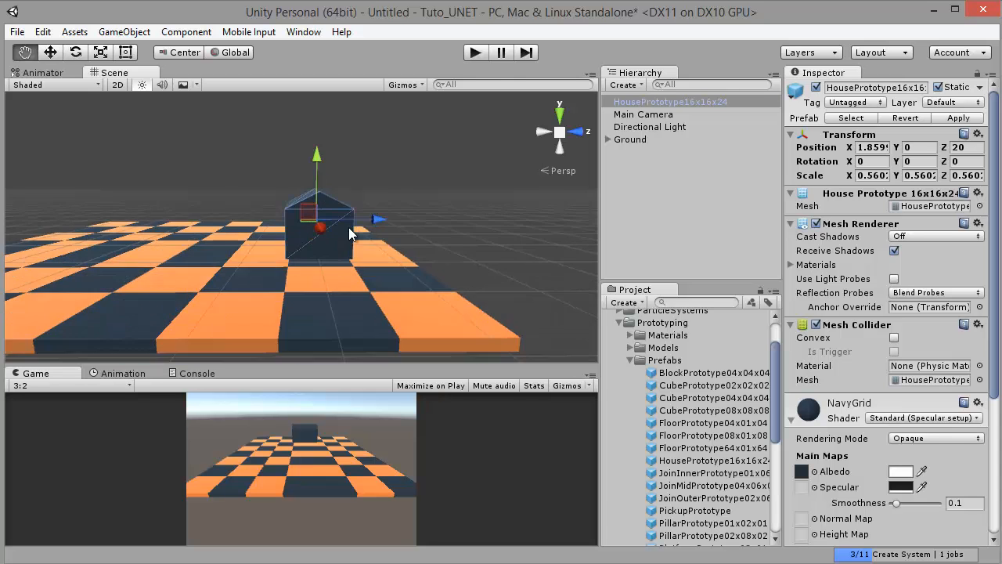
Shrink the house further to a uniform scale of about 0.498 and move it to X 4.53, Y -0.15.
middle_click_drag(350, 227, 339, 234)
scroll(339, 234, "up", 10)
left_click(100, 51)
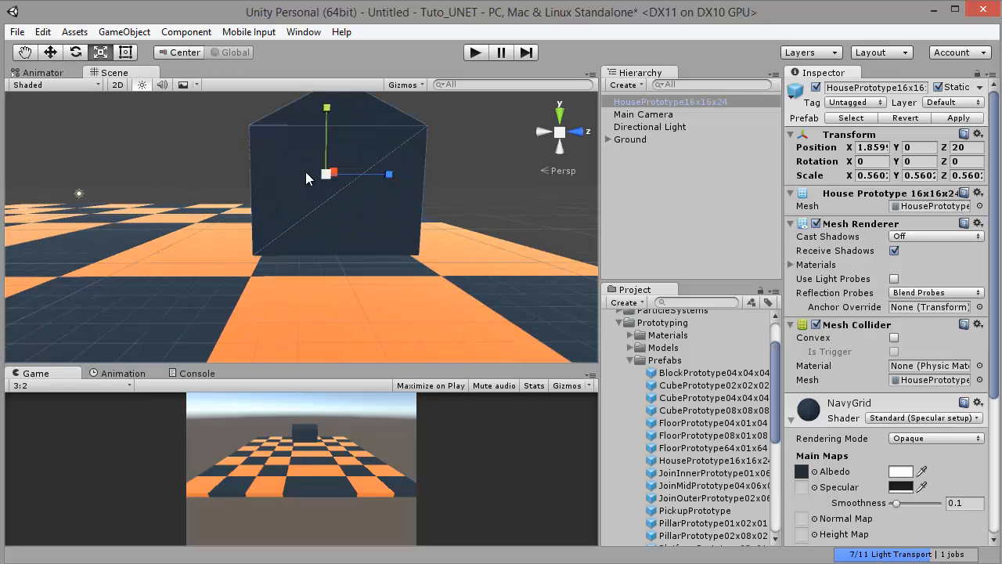
left_click_drag(329, 175, 179, 173)
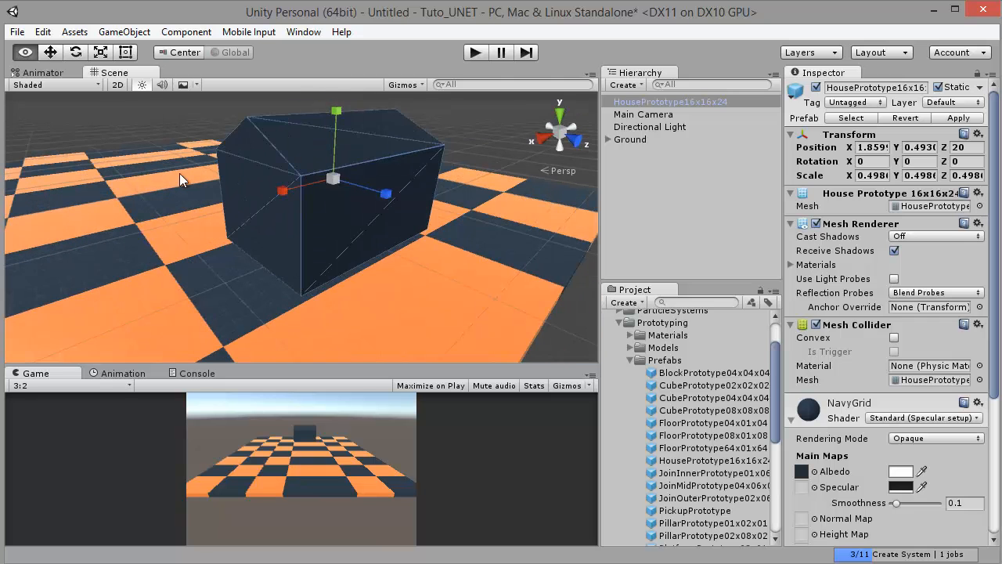
left_click(58, 51)
left_click_drag(340, 122, 341, 129)
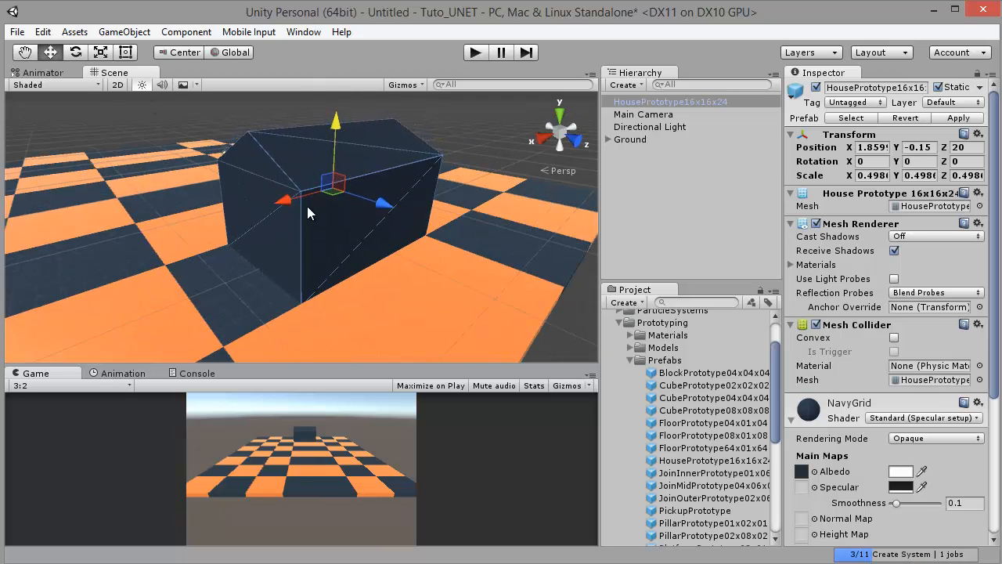
left_click_drag(307, 206, 316, 241)
Preview the cube and block prefabs and place a CubePrototype02x02x02 on the floor.
scroll(246, 226, "down", 3)
middle_click_drag(316, 241, 516, 248)
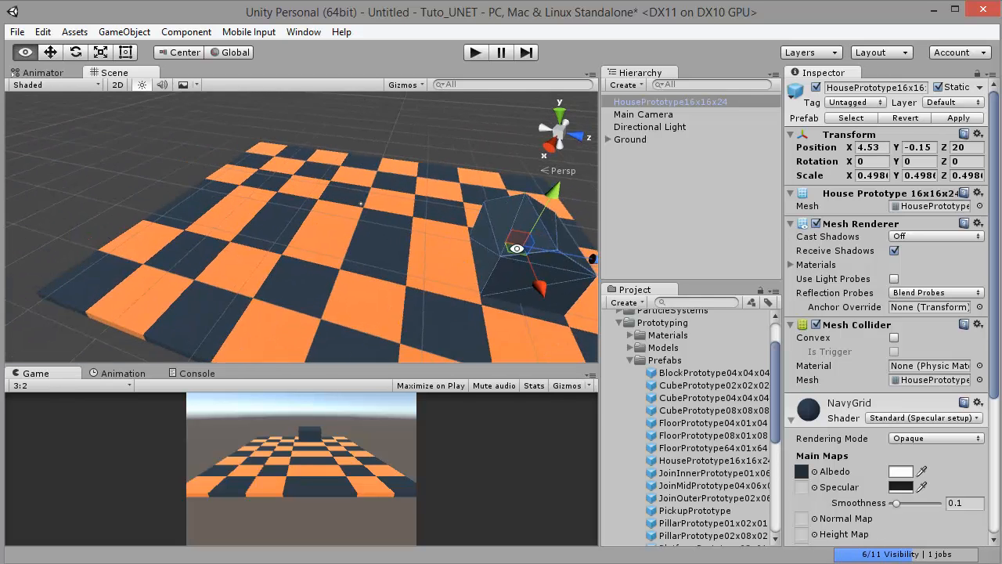
left_click_drag(516, 248, 501, 315, "alt")
left_click(685, 415)
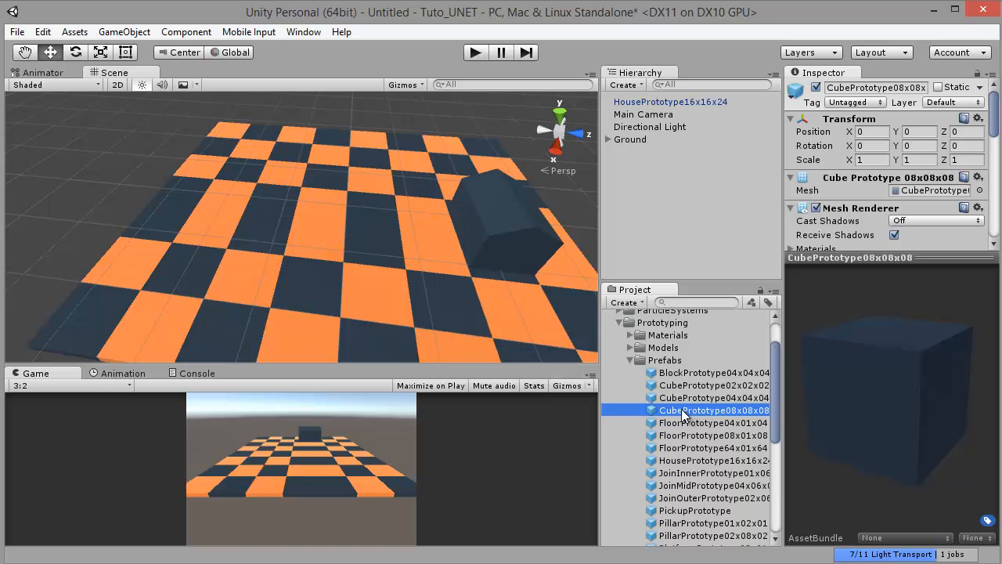
key("Up")
key("Up")
key("Up")
left_click(667, 381)
left_click_drag(667, 381, 298, 203)
left_click_drag(239, 224, 594, 167, "alt")
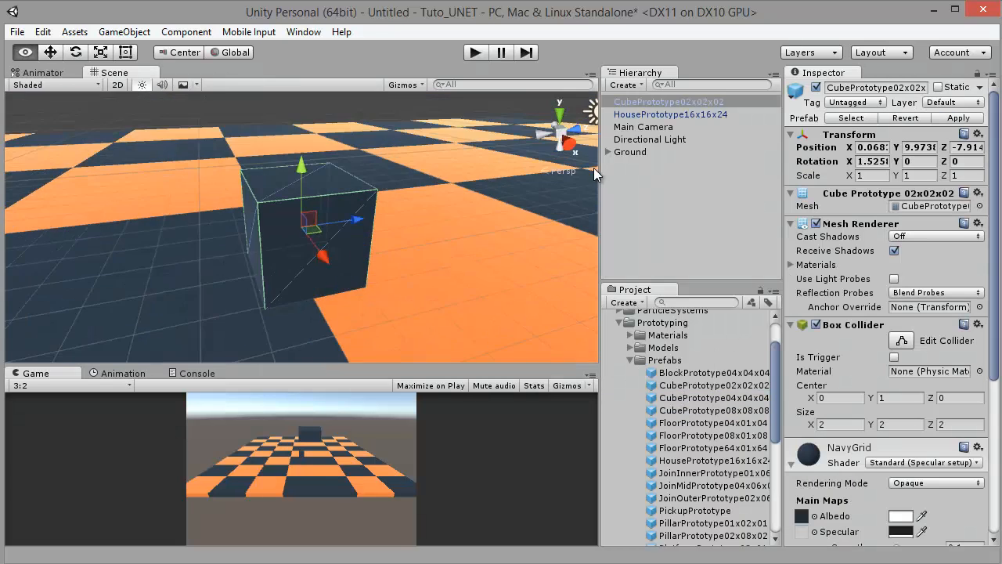
Set the cube's scale to 3 on the X, Y and Z axes.
left_click(865, 175)
type("3")
key("Tab")
type("3")
key("Tab")
type("3")
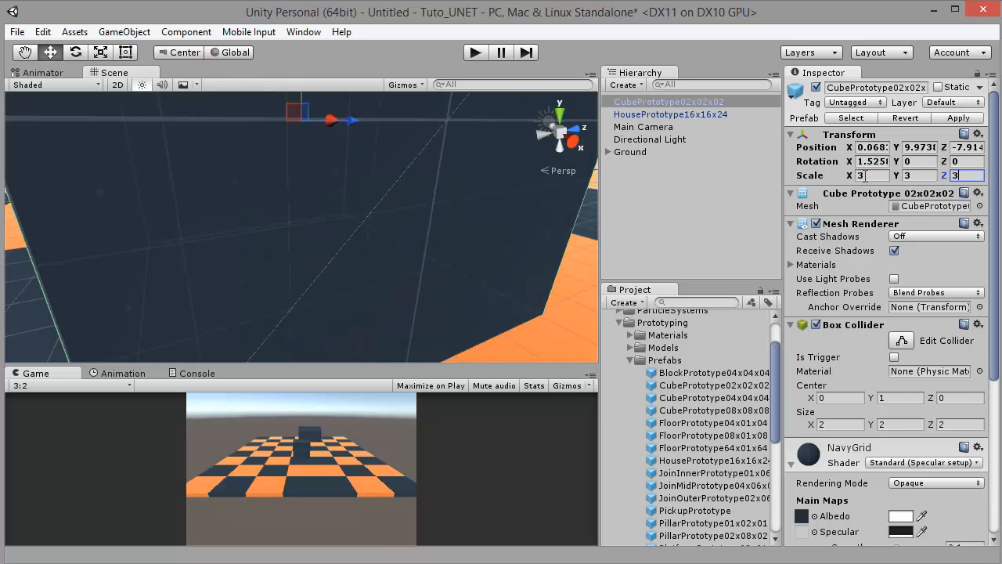
scroll(789, 188, "down", 3)
scroll(856, 207, "up", 3)
Set the cube's scale to 2 on all three axes.
type("2")
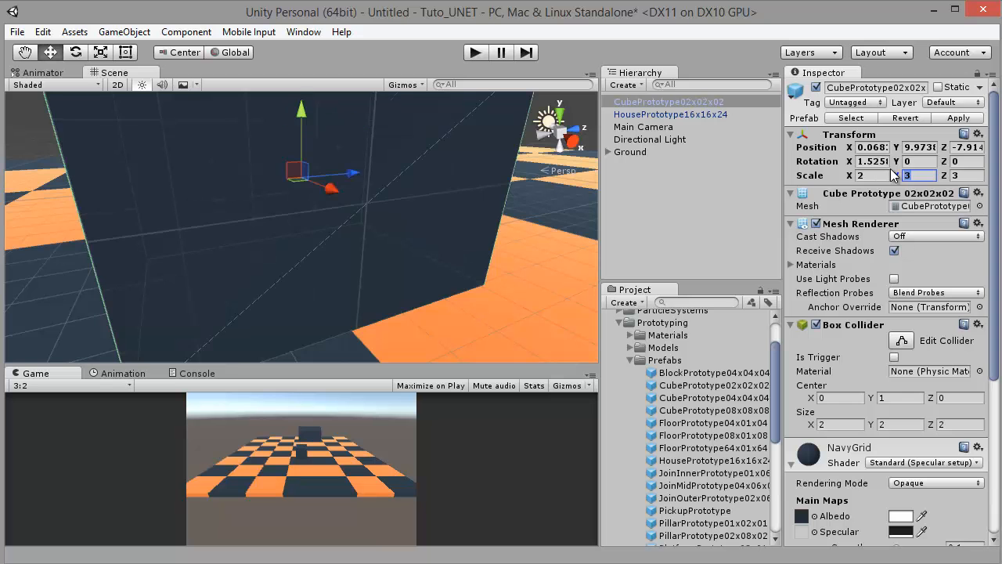
key("Tab")
type("2")
left_click_drag(230, 225, 435, 173, "alt")
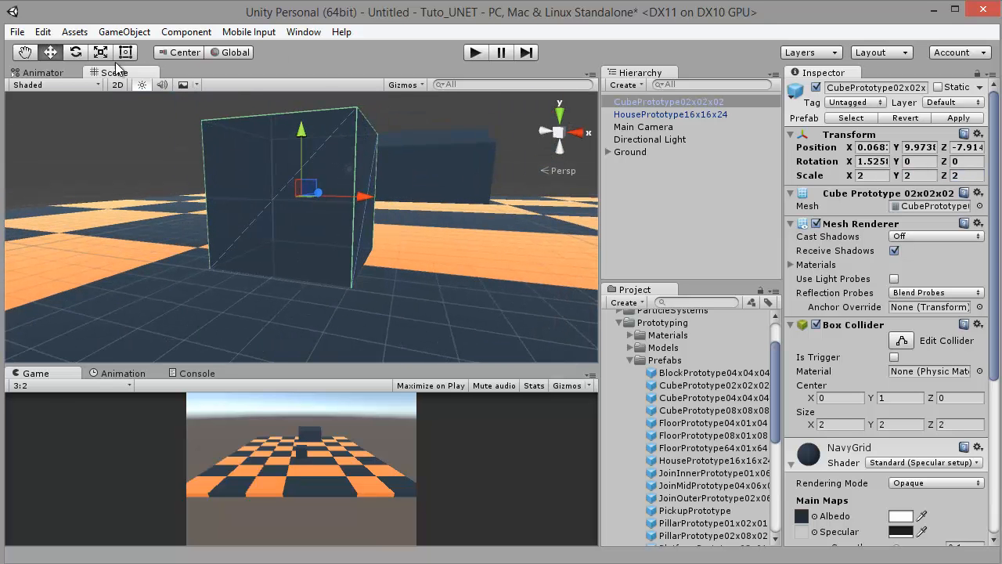
Reshape the cube into a low wall scaled about 3.52 by 1.49 by 1.25 and lower it to Y -0.1.
key("r")
left_click_drag(301, 128, 302, 145)
mouse_move(374, 199)
left_mouse_down("alt")
mouse_move(249, 197)
mouse_move(334, 195)
mouse_move(366, 209)
mouse_move(357, 208)
left_mouse_up("alt")
key("w")
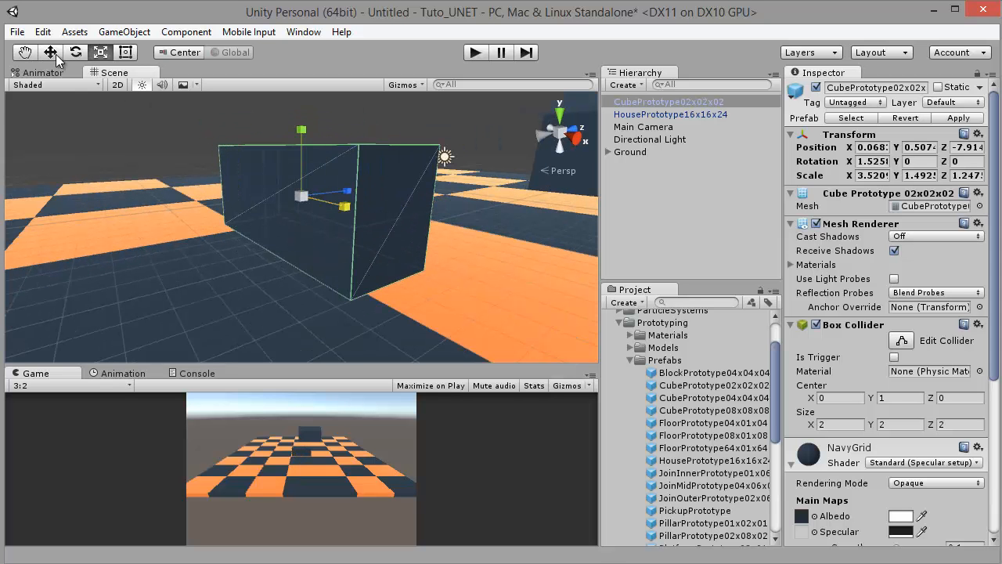
left_click_drag(301, 123, 304, 136)
scroll(305, 189, "down", 3)
scroll(305, 189, "down", 5)
Duplicate the low wall block and move the copy along negative X to about -13.85.
left_click_drag(282, 242, 151, 197, "alt")
key("ctrl+d")
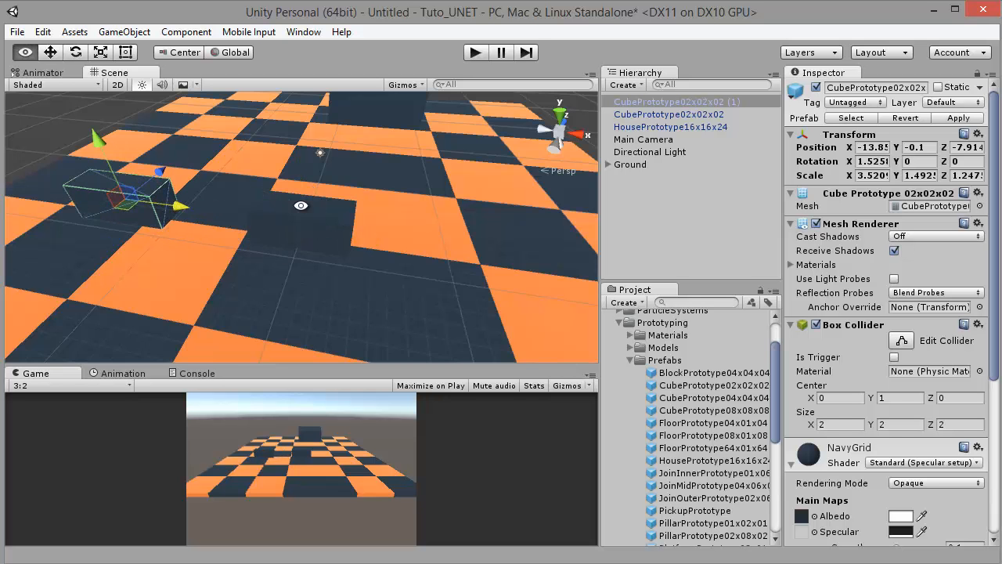
left_click_drag(301, 206, 329, 203, "alt")
left_click_drag(199, 223, 298, 237, "alt")
Duplicate the two wall blocks twice, placing one pair toward the negative Z edge and the other at Z 9.1.
left_click(313, 238, "shift")
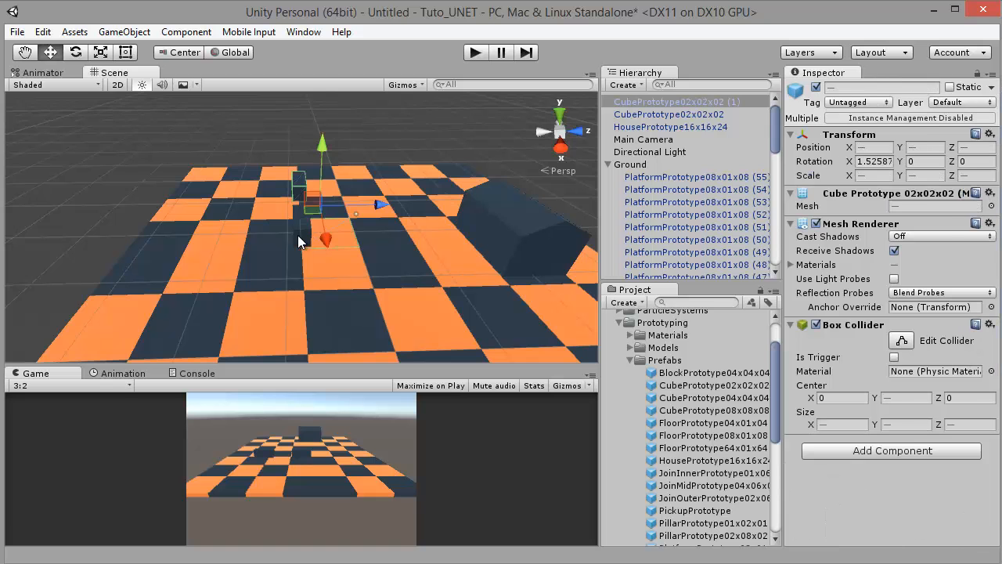
left_click(300, 237)
left_click_drag(286, 203, 248, 198, "alt")
left_click(259, 197, "shift")
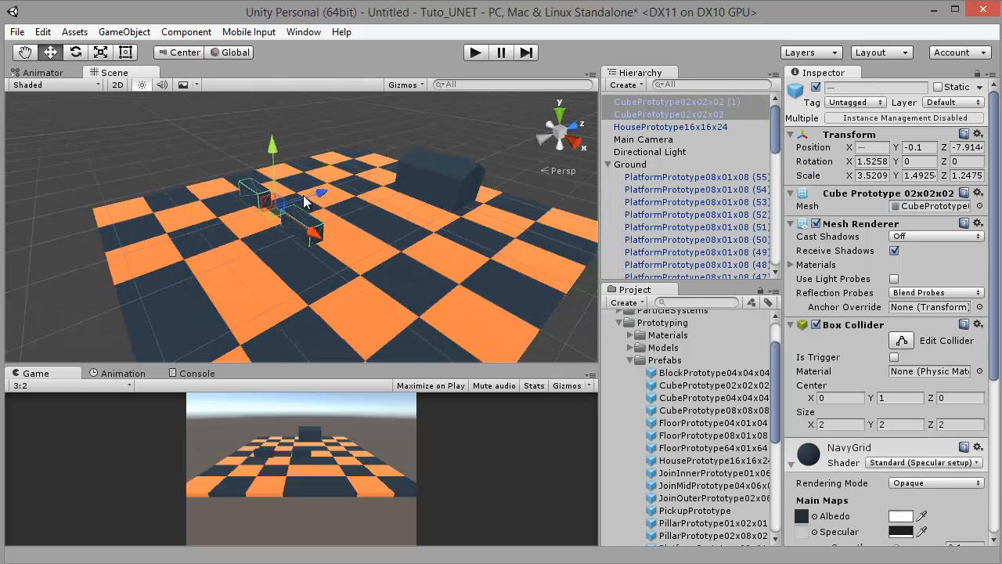
key("ctrl+d")
left_click_drag(312, 204, 290, 313)
key("ctrl+d")
left_click_drag(327, 268, 406, 224)
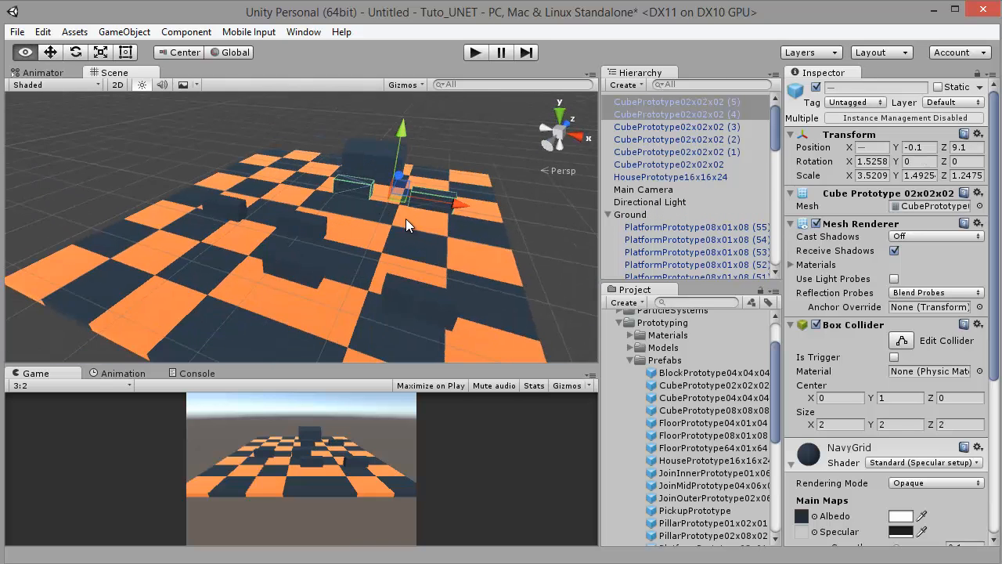
Select all six wall blocks together with the house and make them children of Ground.
left_click(417, 288, "shift")
left_click(302, 244, "shift")
left_click(300, 221, "shift")
left_click(230, 211, "shift")
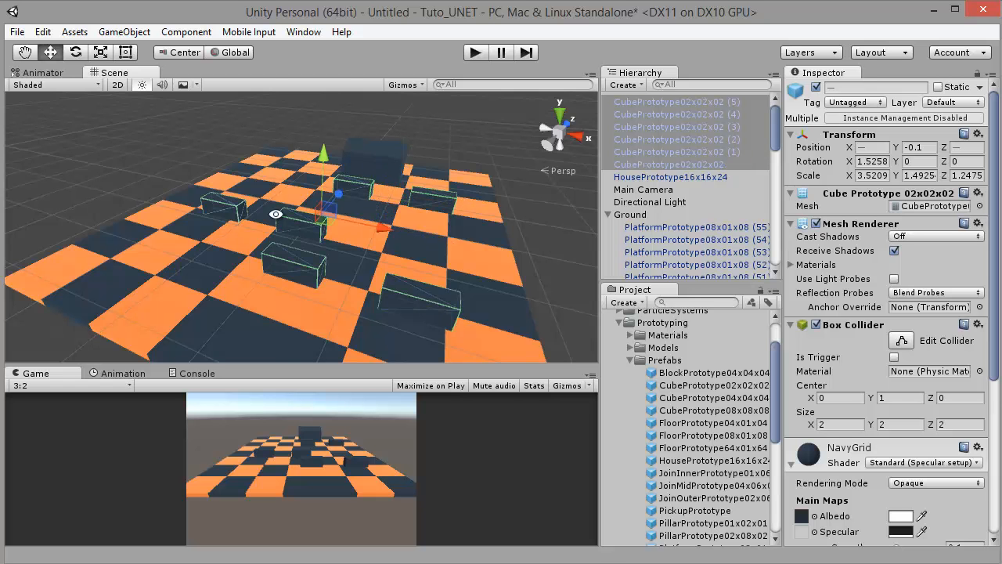
left_click_drag(277, 214, 598, 195, "alt")
left_click(676, 179, "shift")
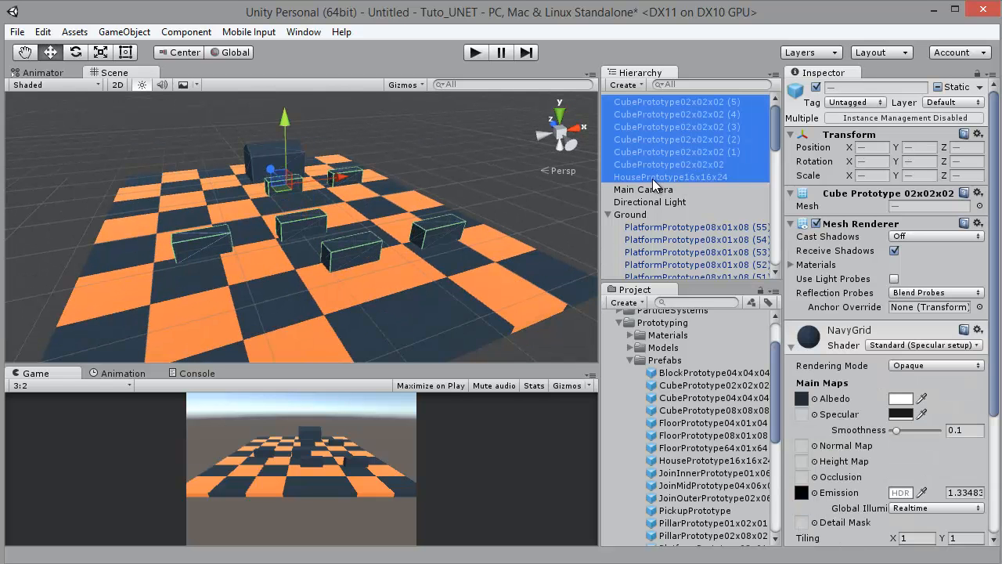
left_click_drag(652, 179, 634, 215)
Stretch CubePrototype02x02x02 (2) to a Y scale of about 3.78 and raise it to Y 1.07.
left_click_drag(345, 223, 319, 218, "alt")
left_click(366, 217)
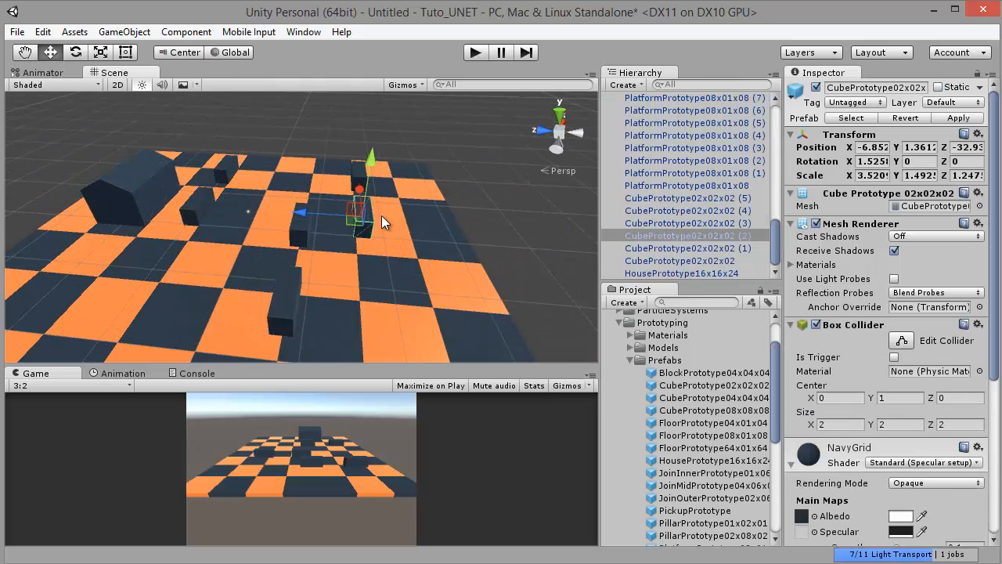
left_click(100, 51)
left_click_drag(369, 168, 423, 79)
left_click_drag(430, 150, 41, 69, "alt")
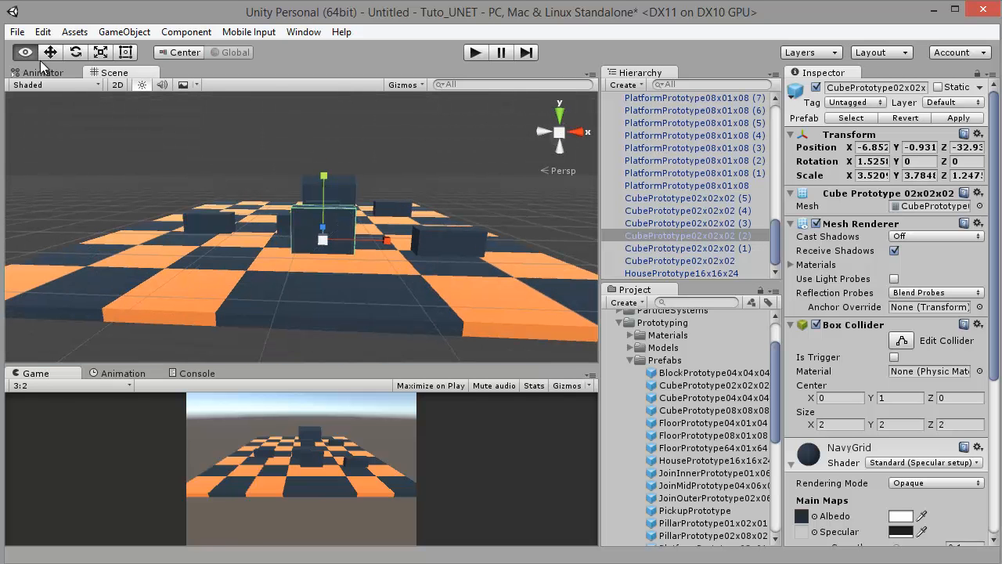
key("w")
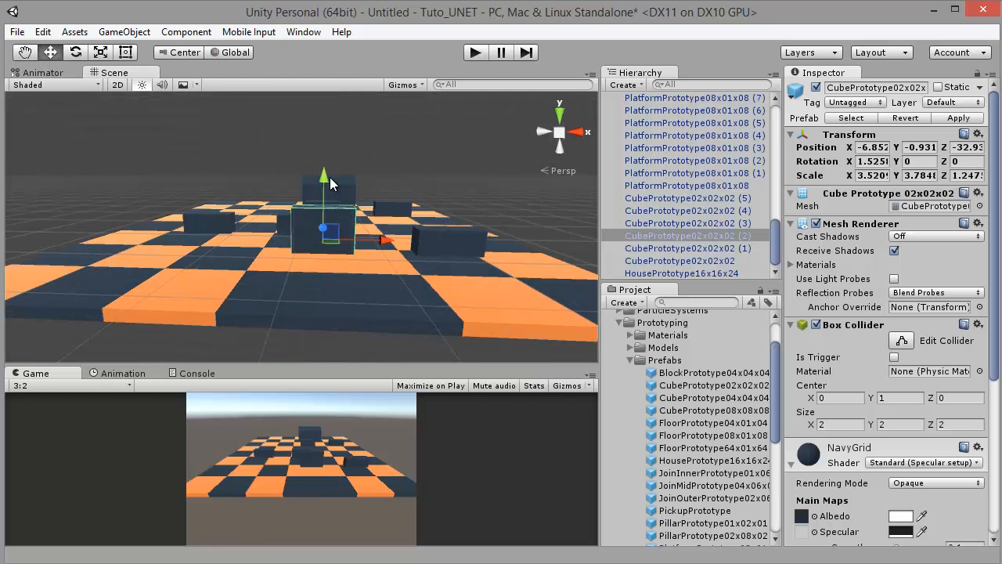
mouse_move(330, 177)
left_mouse_down()
mouse_move(337, 151)
mouse_move(337, 165)
left_mouse_up()
Collapse the Ground object's children in the hierarchy.
left_click_drag(256, 190, 572, 280, "alt")
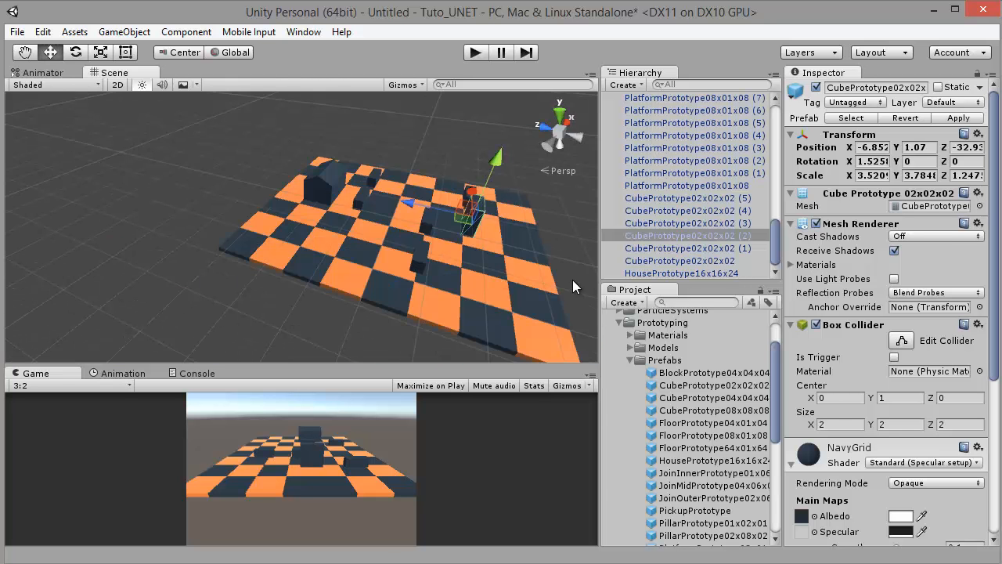
scroll(733, 134, "up", 15)
left_click(607, 126)
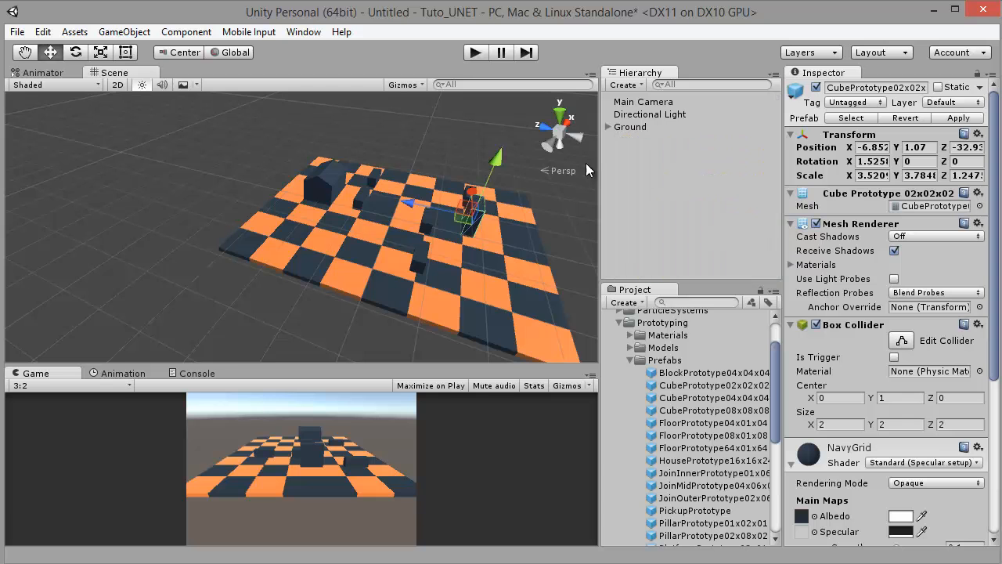
Enlarge the Game view, run the scene to check its rendering statistics, and stop playback.
left_click_drag(504, 281, 519, 147)
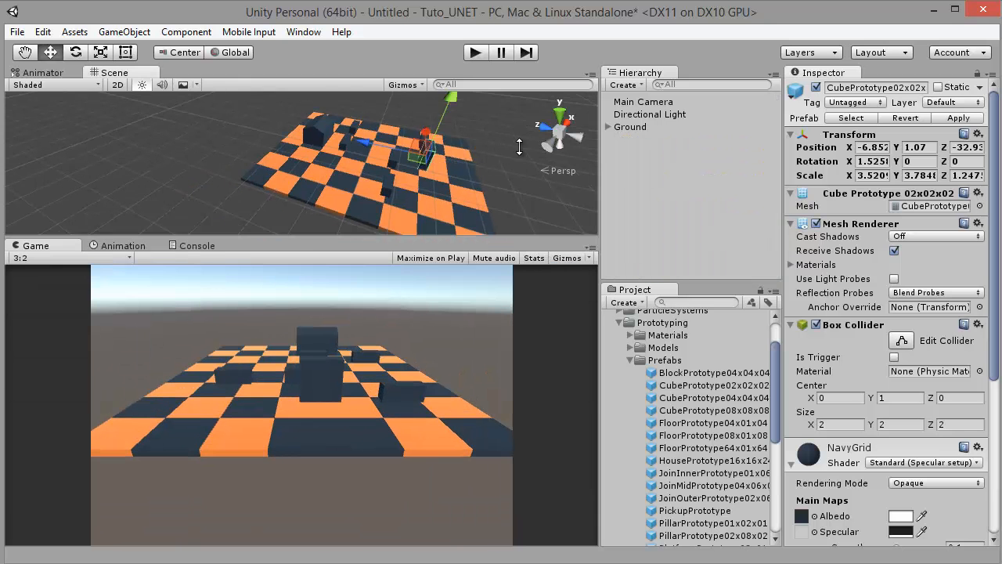
left_click(475, 55)
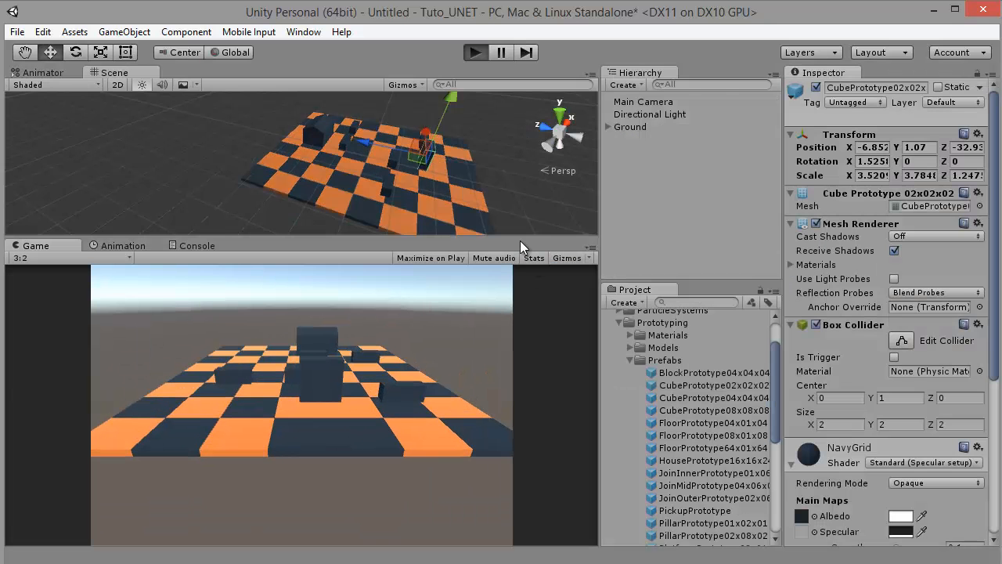
left_click(533, 258)
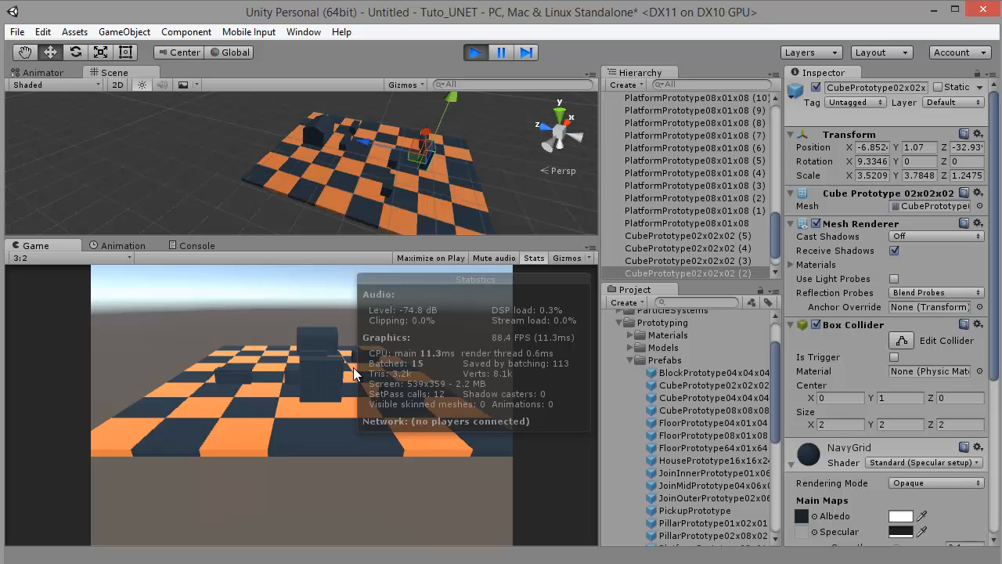
left_click(534, 258)
left_click(475, 53)
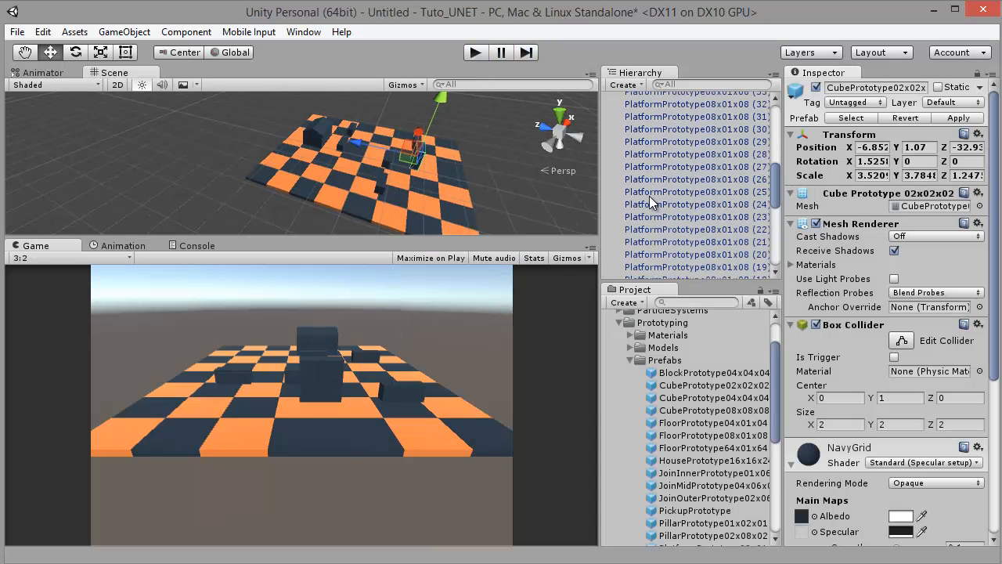
Select PlatformPrototype08x01x08 (55) under Ground and locate the albedo texture of its NavyGrid material in the project.
scroll(626, 157, "up", 10)
left_click(609, 127)
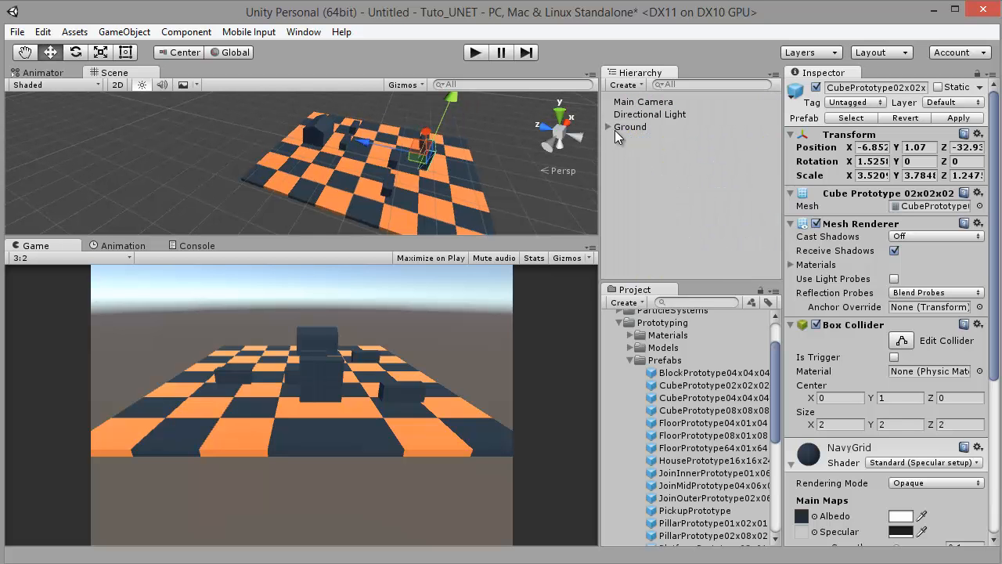
left_click(609, 127)
left_click(630, 138)
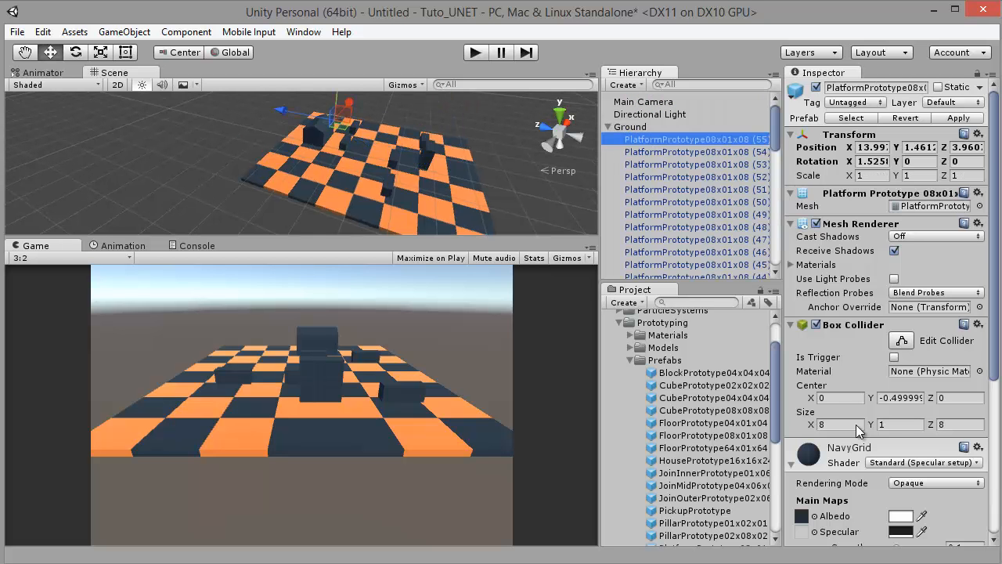
scroll(832, 321, "down", 4)
left_click(801, 328)
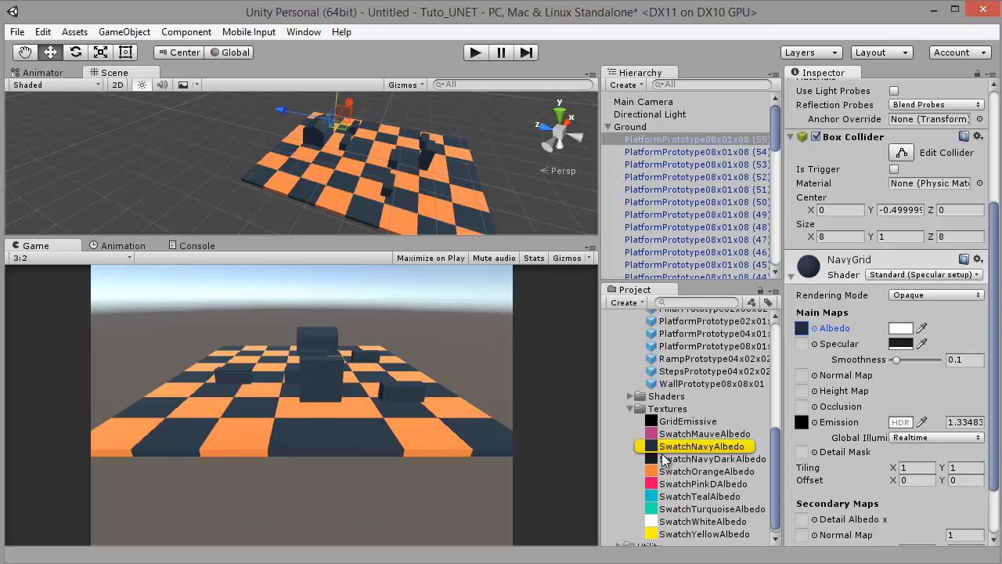
For SwatchNavyAlbedo and SwatchOrangeAlbedo together, set the texture type to Advanced and enable Read/Write.
left_click(664, 471, "ctrl")
left_click(665, 446, "ctrl")
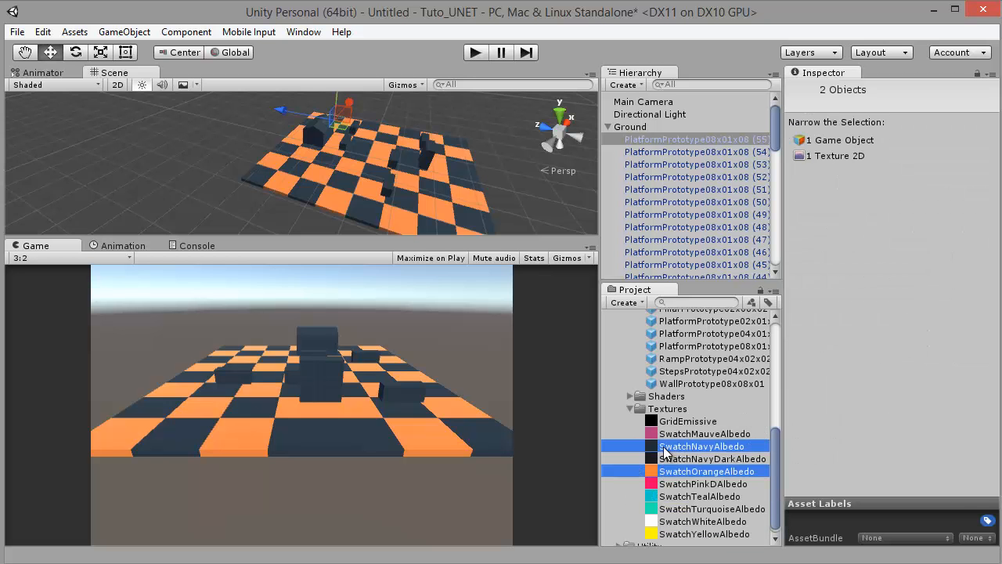
left_click(665, 447)
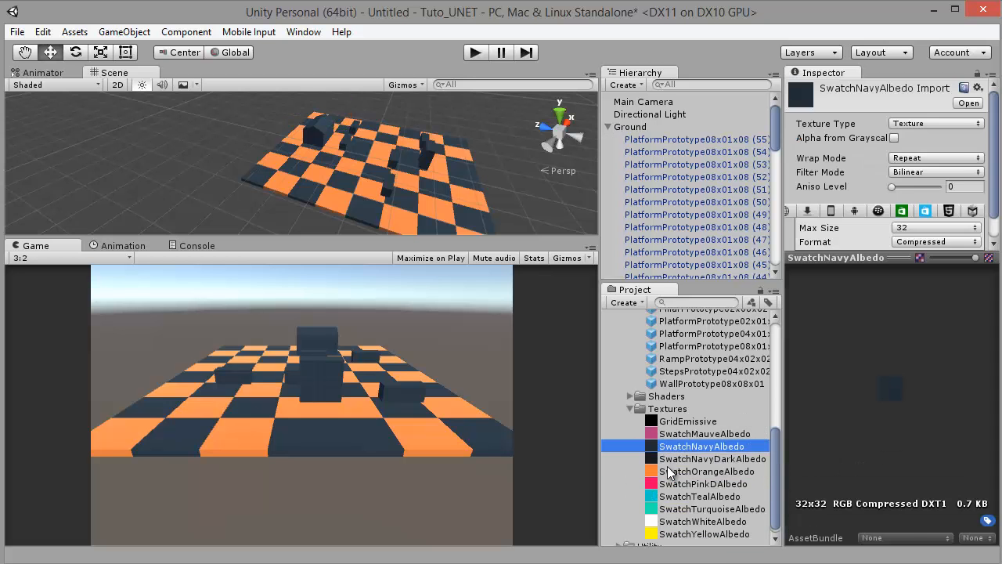
left_click(667, 472, "ctrl")
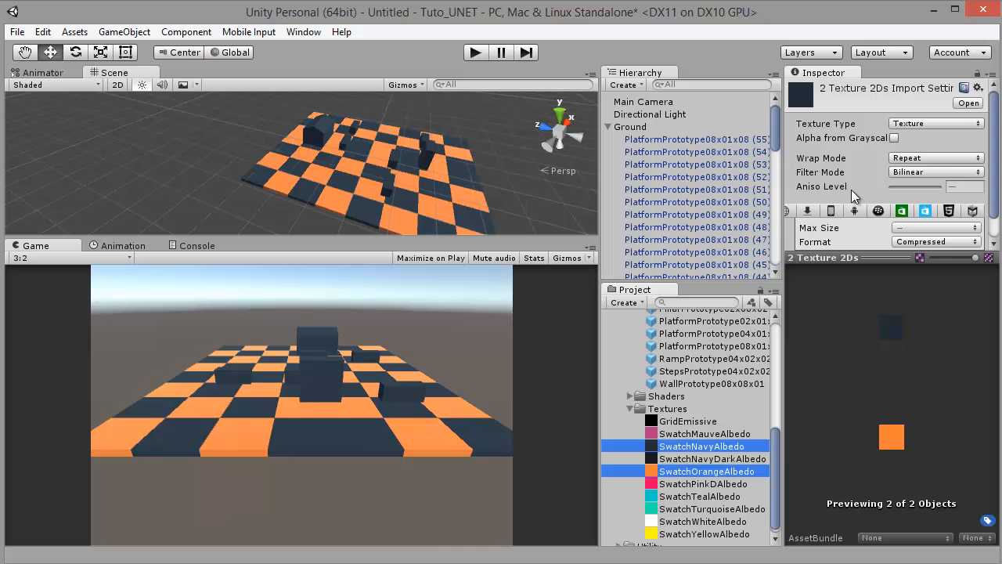
left_click(914, 125)
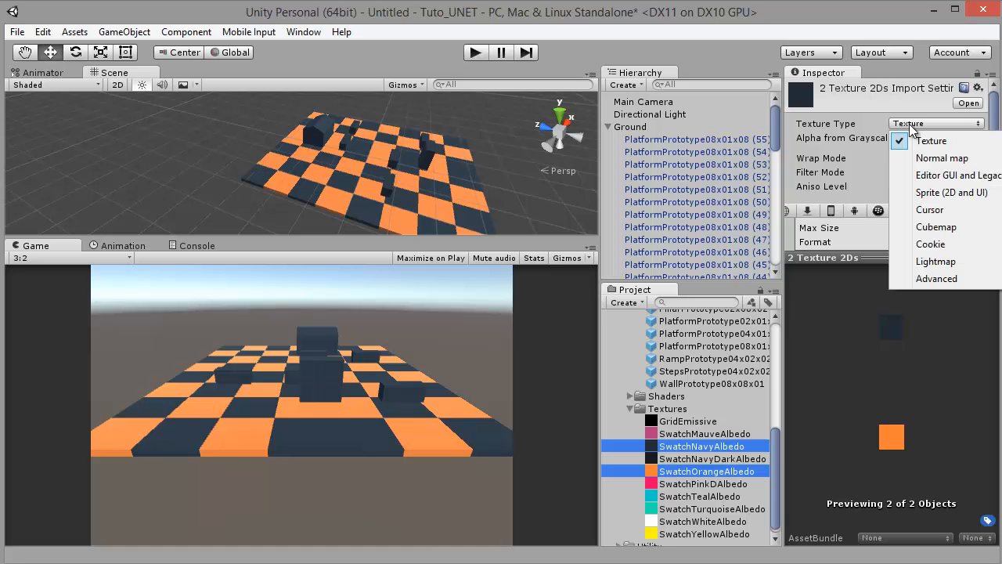
left_click(933, 278)
scroll(957, 159, "down", 1)
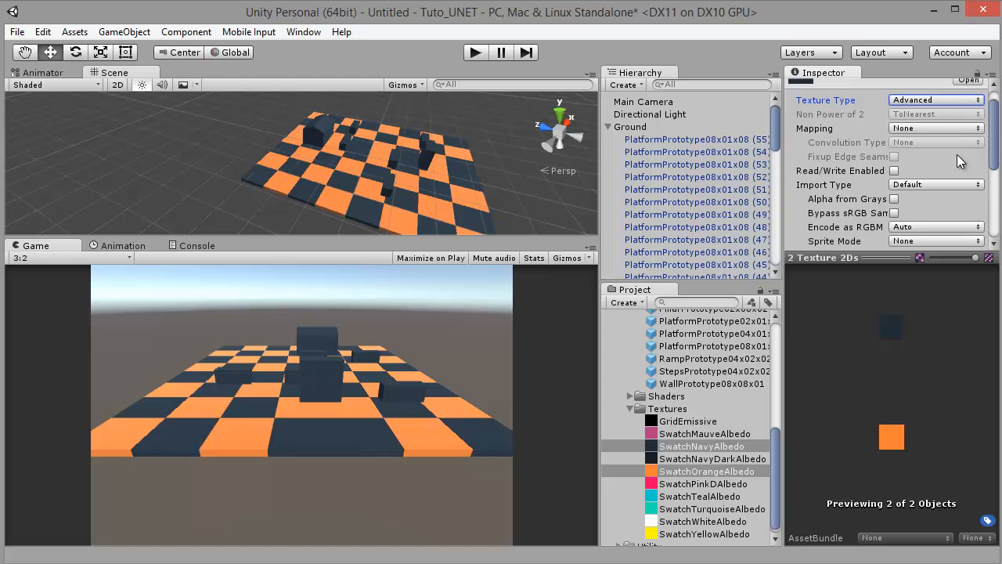
left_click(893, 172)
key("ctrl+s")
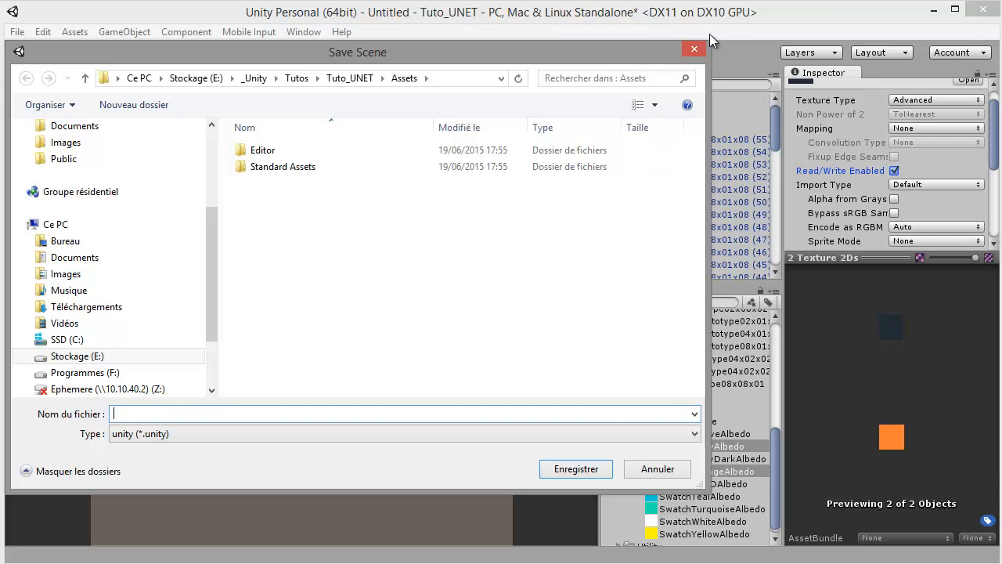
left_click(696, 49)
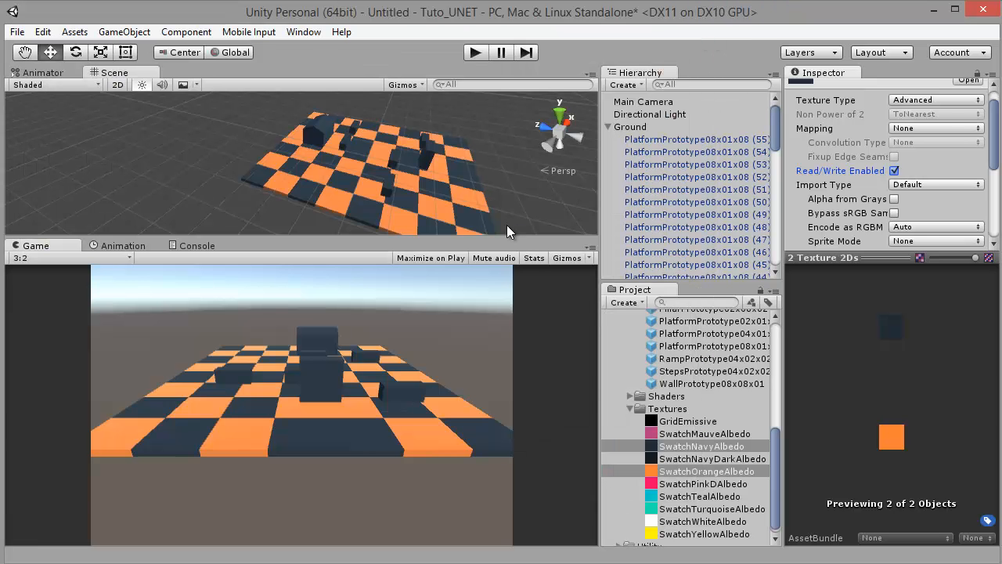
Open the Asset Store and view the page of the free Draw Call Minimizer package.
left_click(294, 32)
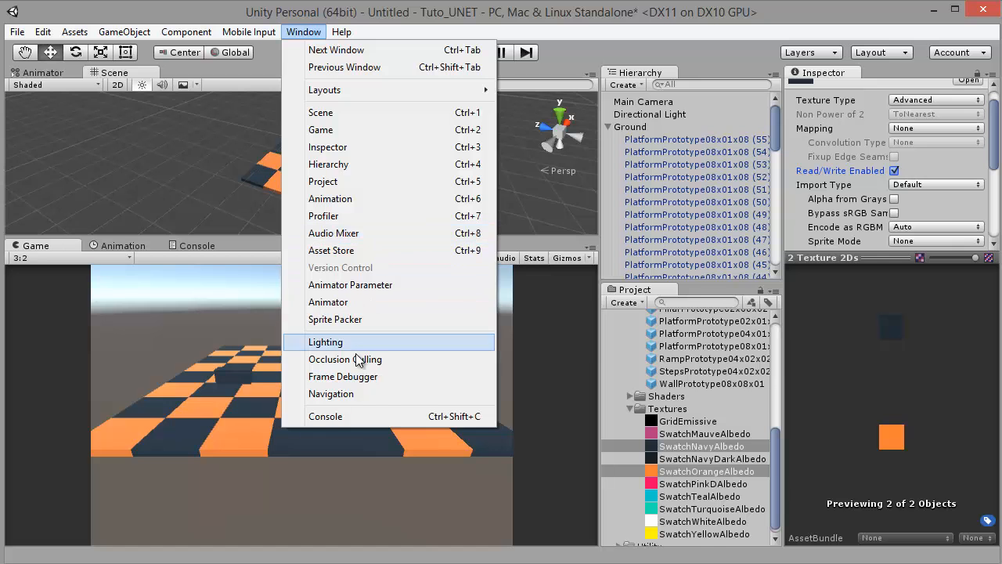
left_click(342, 251)
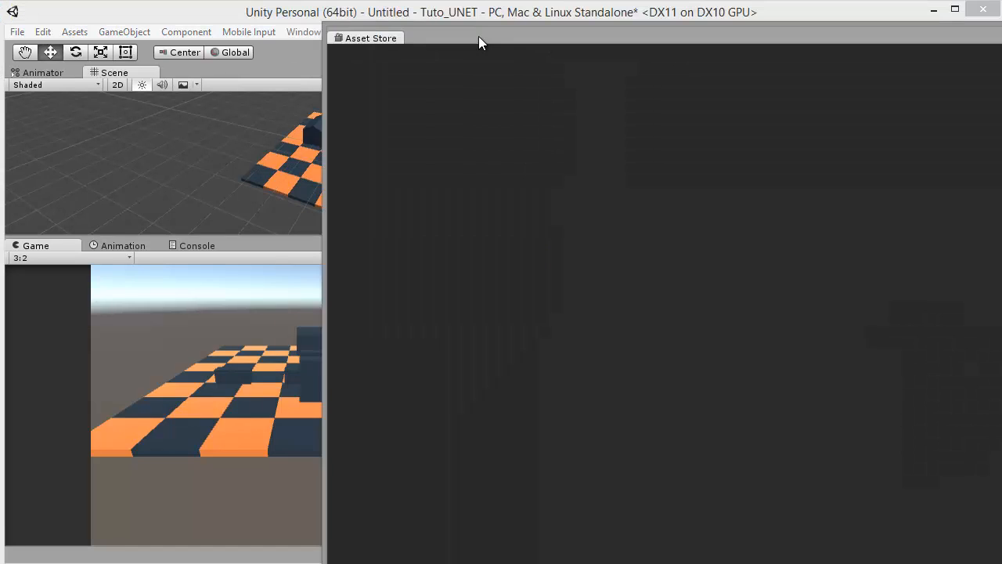
left_click_drag(478, 41, 288, 22)
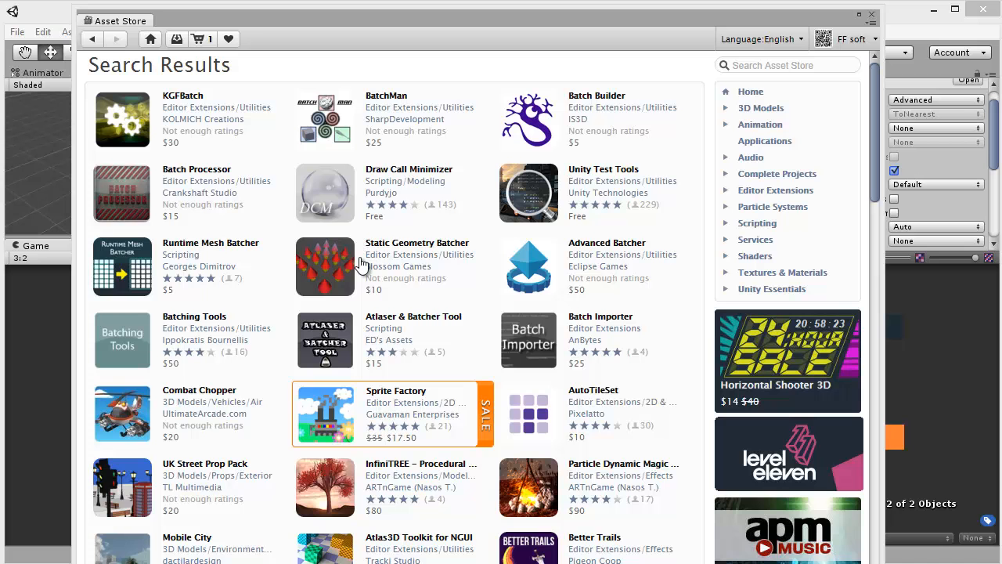
left_click(374, 170)
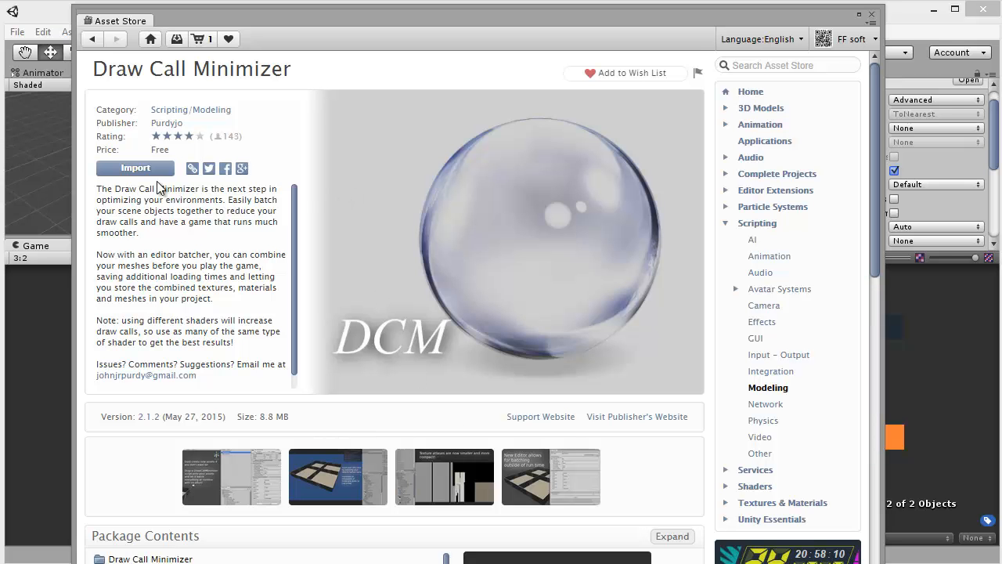
Import only the Scripts/OLD folder of Draw Call Minimizer, excluding DCM Docs.pdf, Example and NEW, and close the Asset Store.
left_click(137, 169)
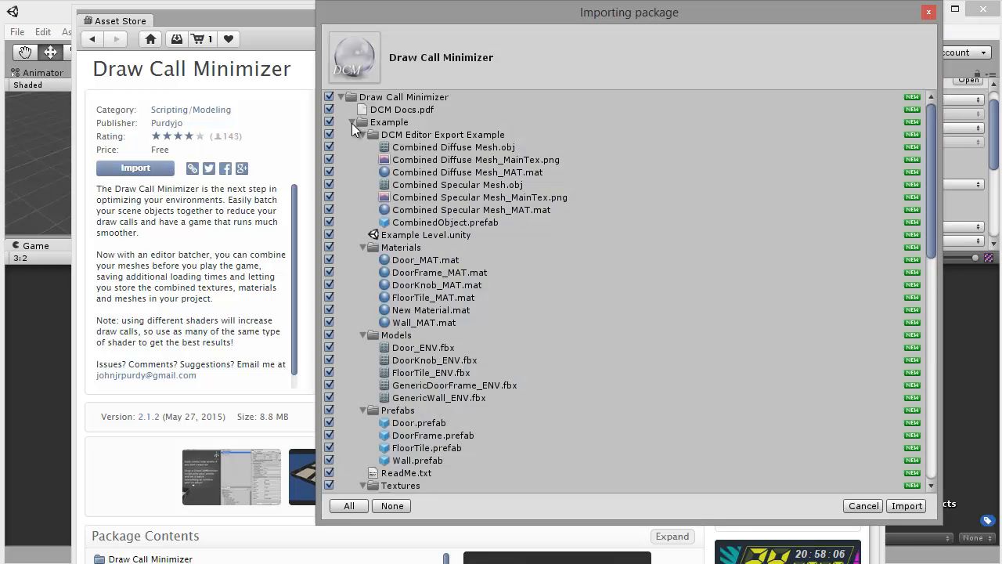
left_click(351, 122)
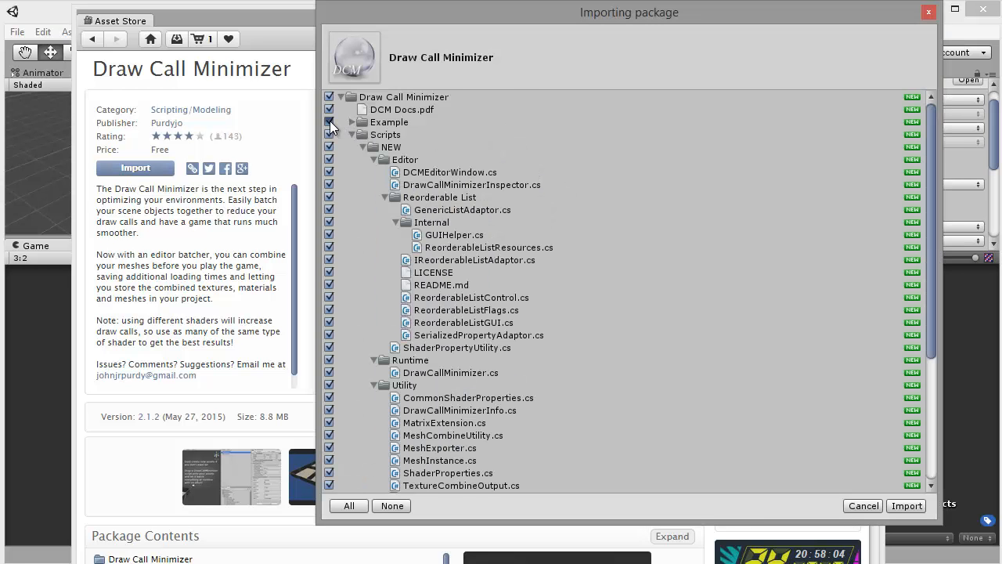
left_click(330, 122)
left_click(330, 110)
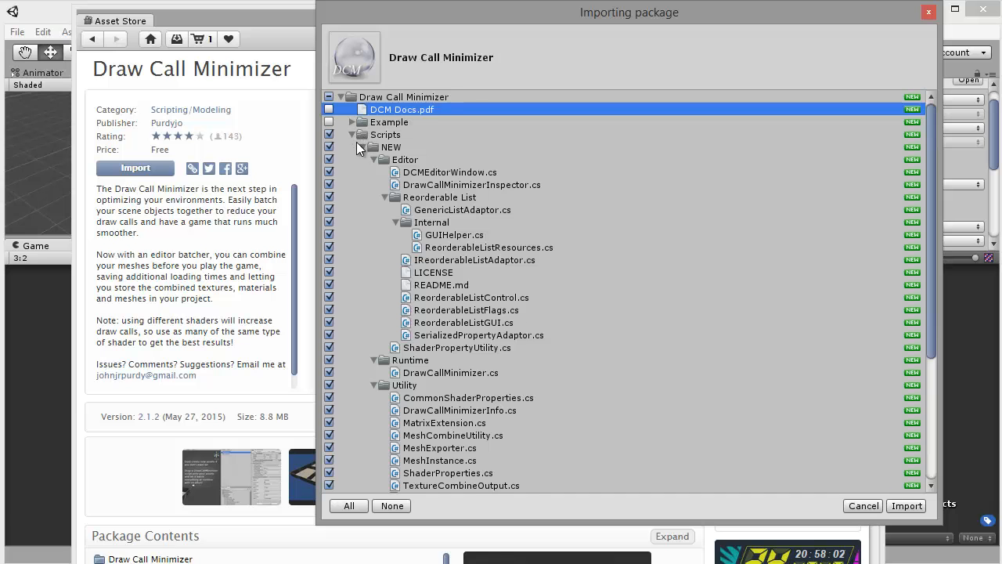
left_click(361, 149)
left_click(362, 149)
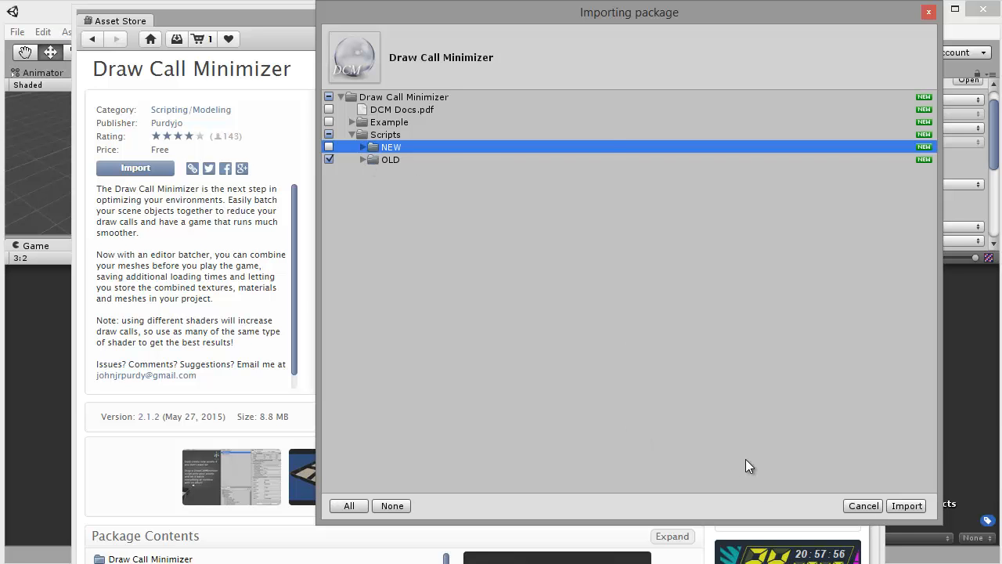
left_click(902, 507)
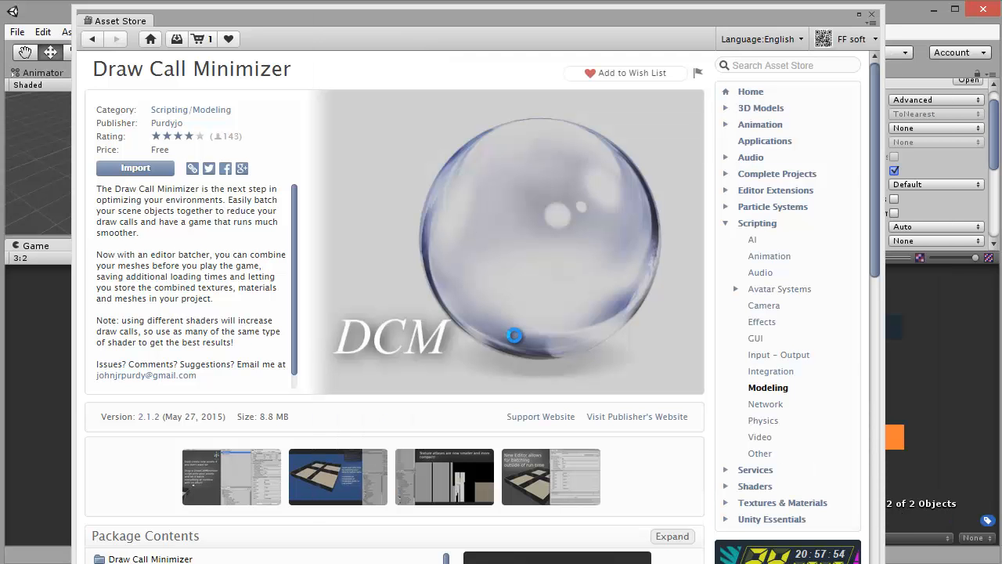
left_click(872, 14)
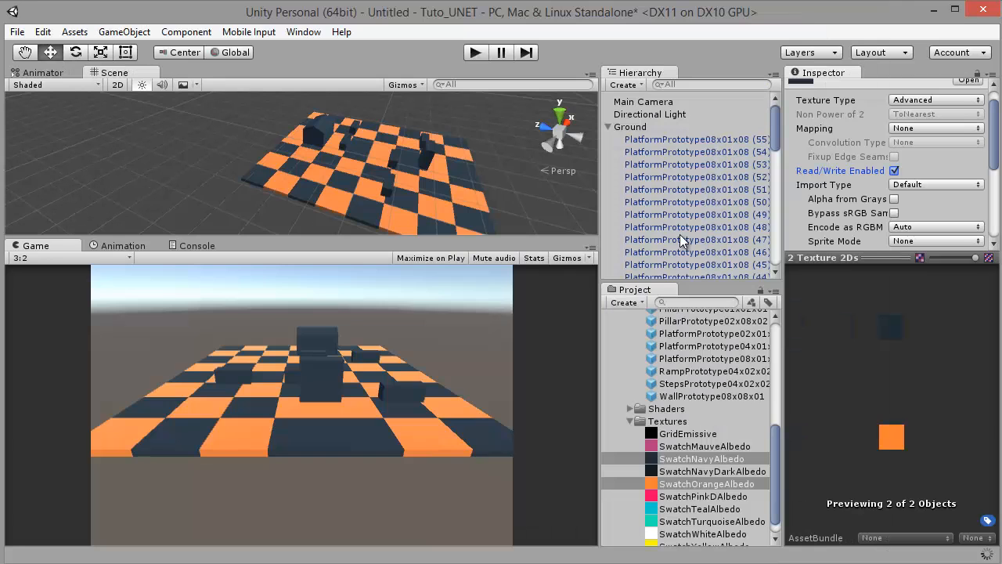
Apply the pending import settings of the two swatch textures, and collapse the Standard Assets folder and the Ground object.
left_click(677, 342)
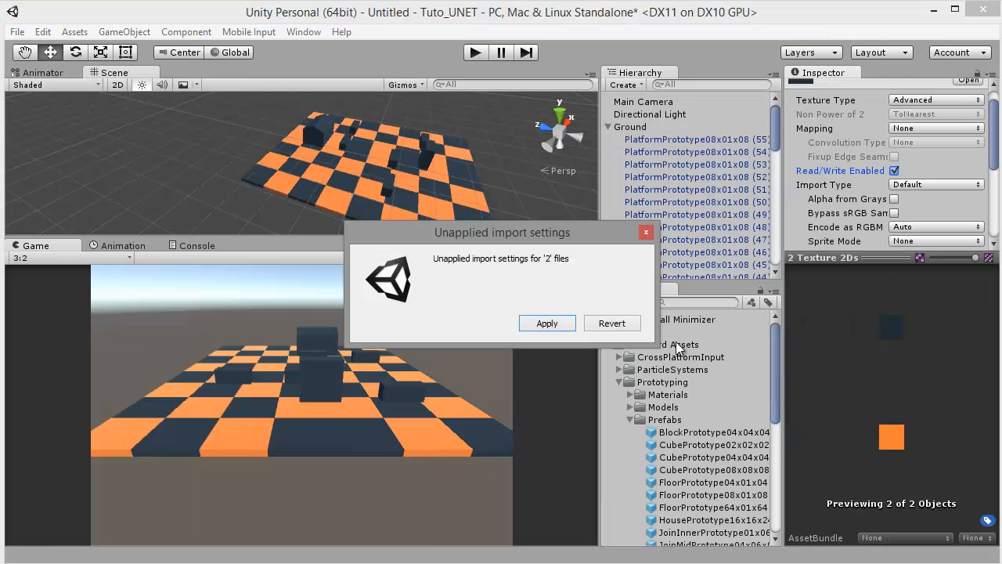
left_click(550, 325)
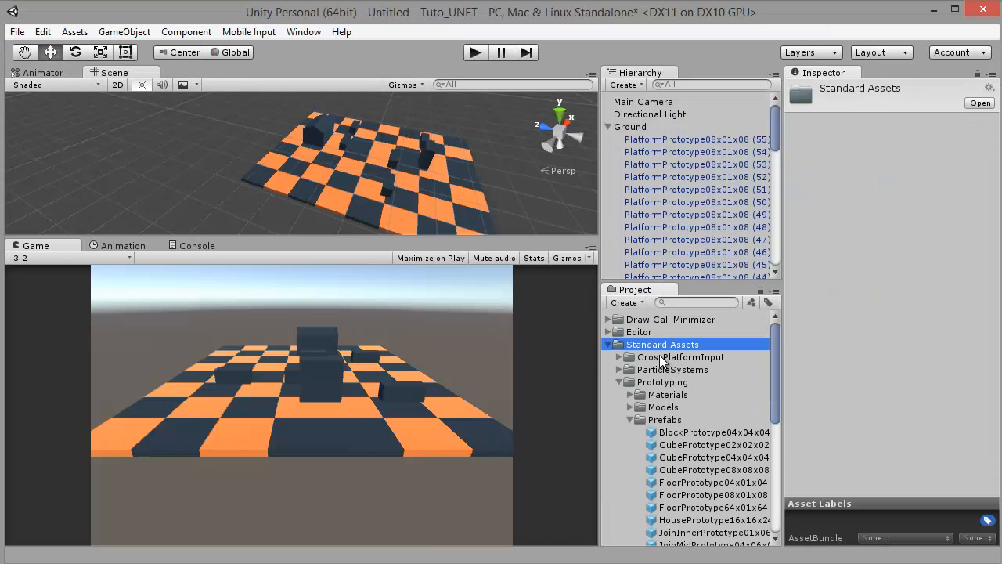
left_click(609, 344)
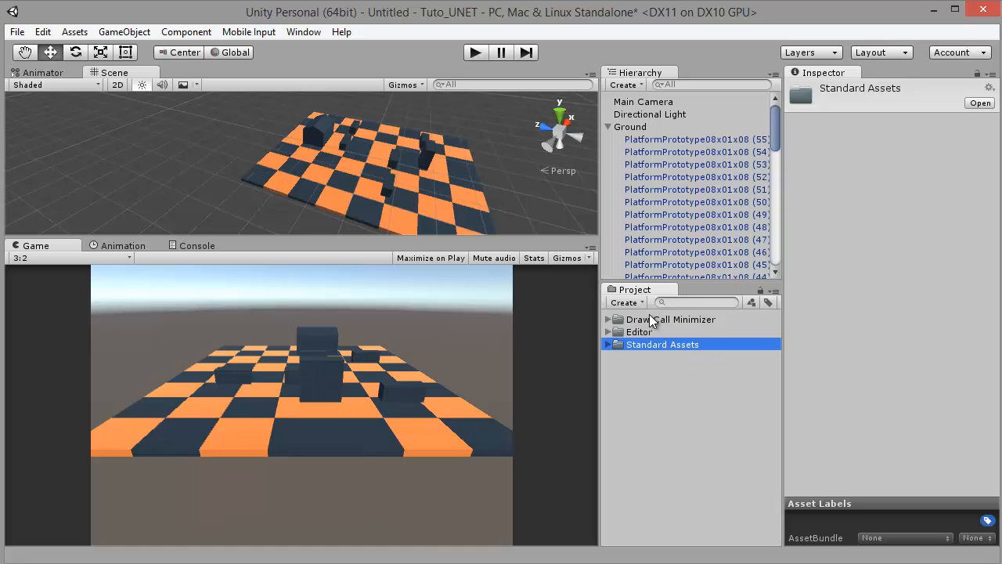
left_click(609, 126)
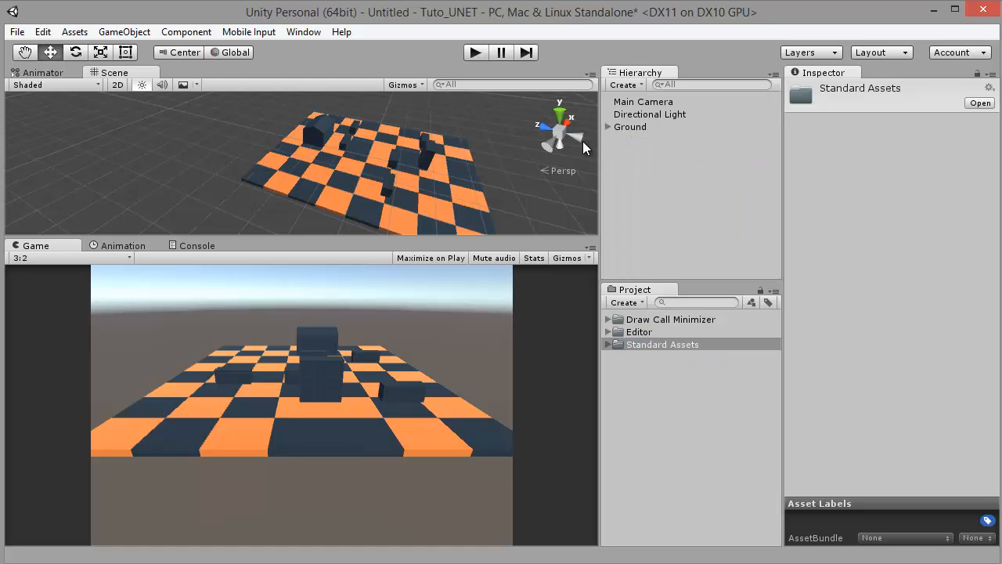
Try to combine Ground's meshes with Draw Call Minimizer's obsolete Combine In Editor Window, and inspect the errors in the console.
left_click(303, 32)
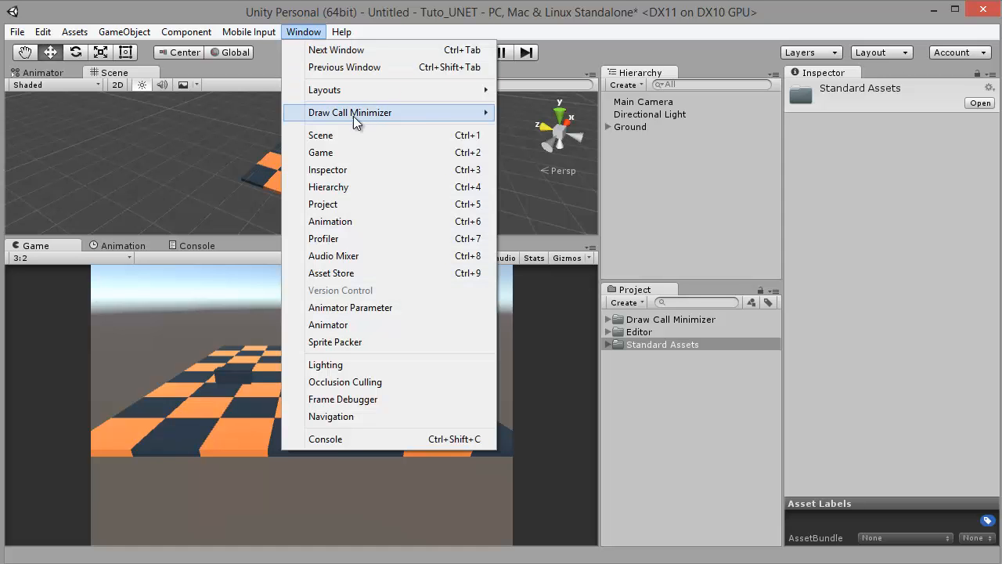
mouse_move(407, 119)
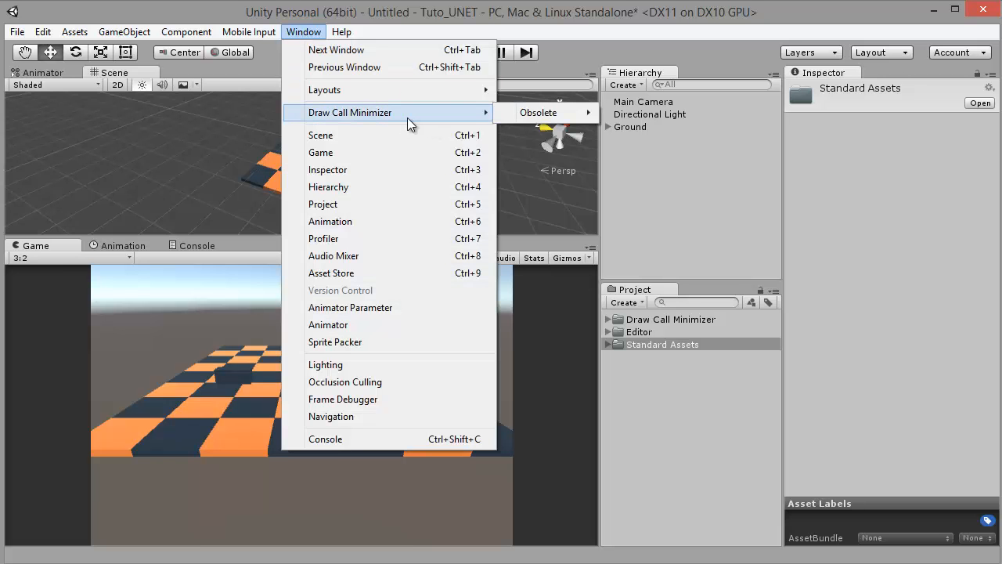
mouse_move(539, 114)
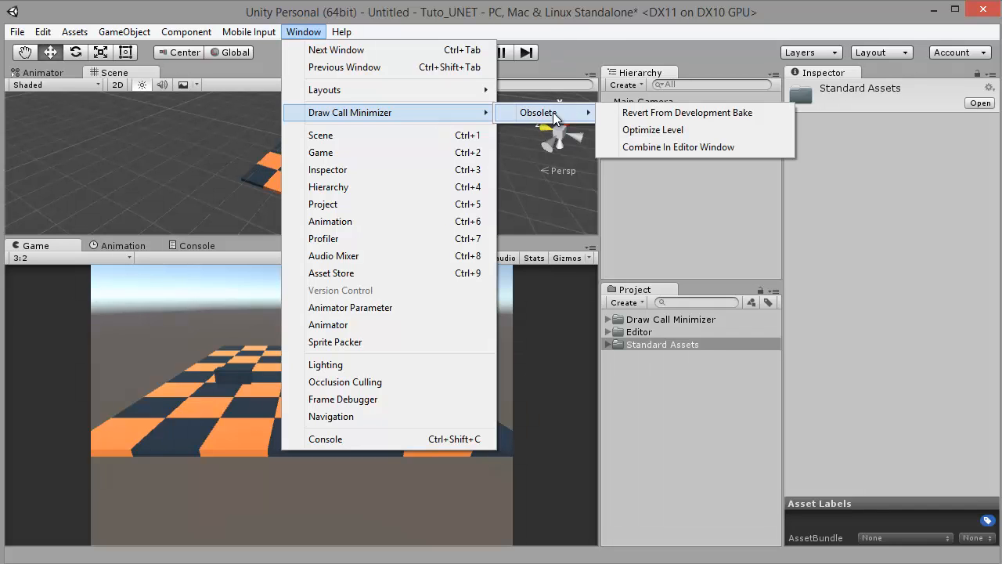
left_click(676, 134)
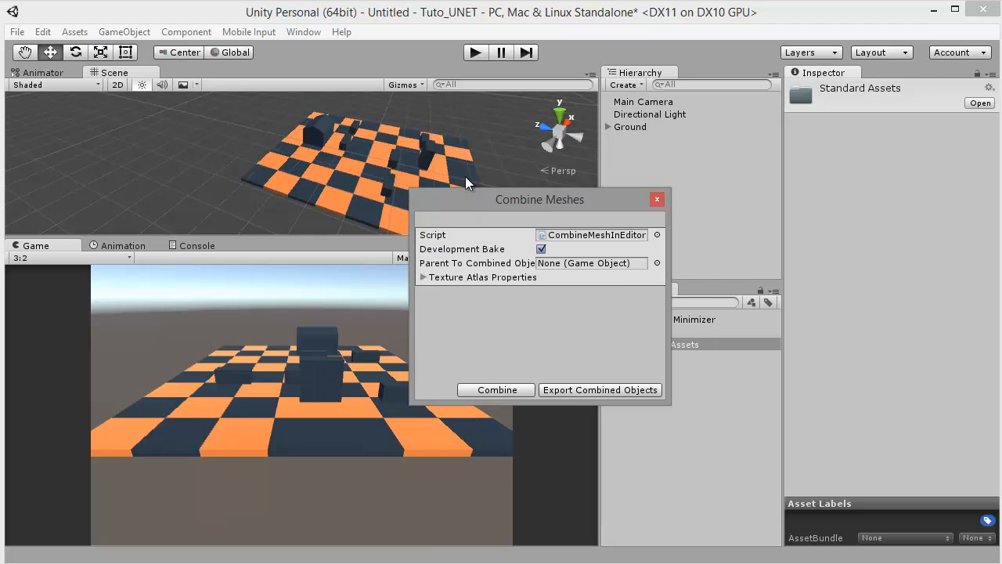
left_click_drag(638, 130, 407, 207)
left_click(317, 334)
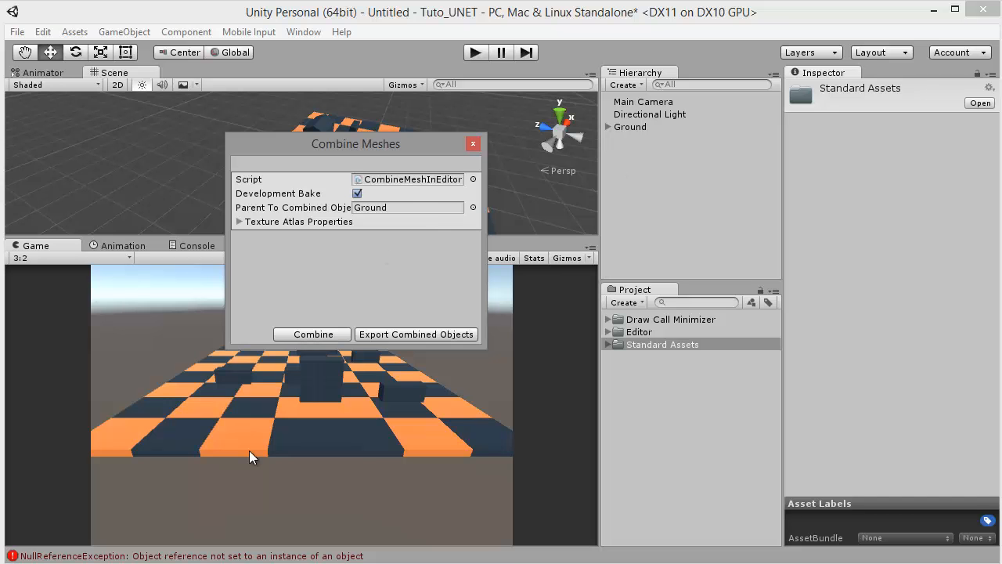
left_click(178, 556)
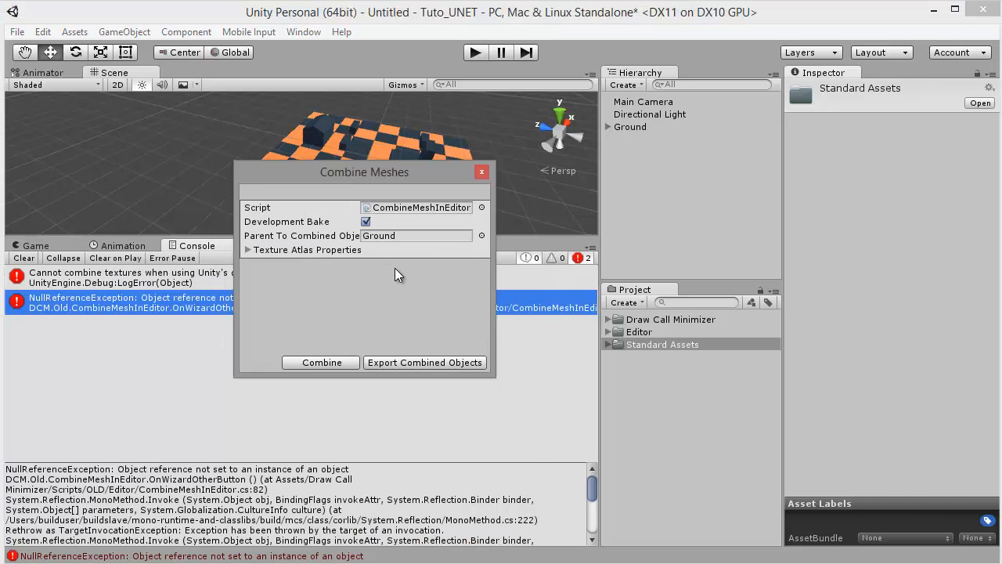
left_click_drag(345, 144, 318, 430)
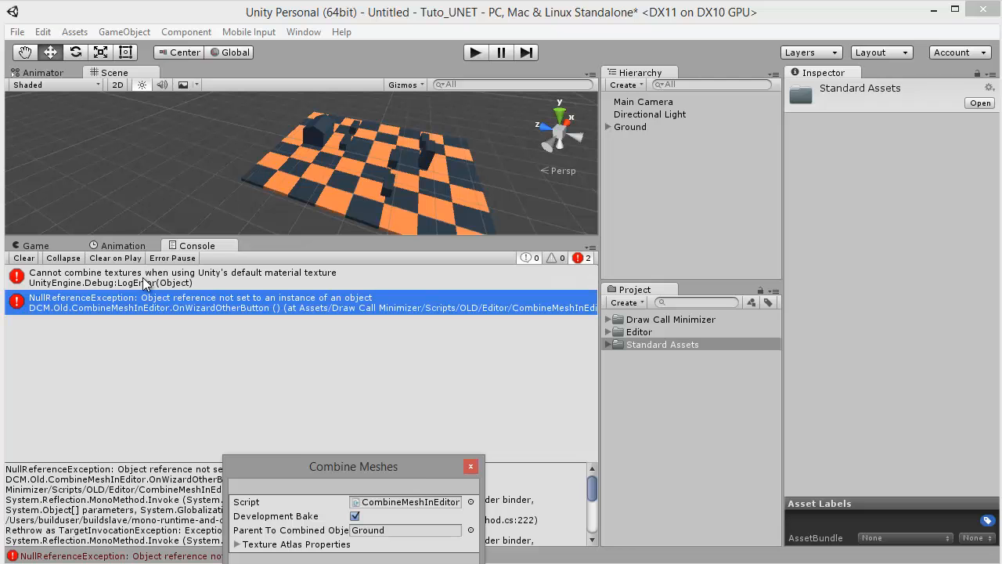
Close the Combine Meshes window and examine the import settings of the SwatchNavyAlbedo and SwatchOrangeAlbedo textures used on the ground tiles.
left_click(470, 467)
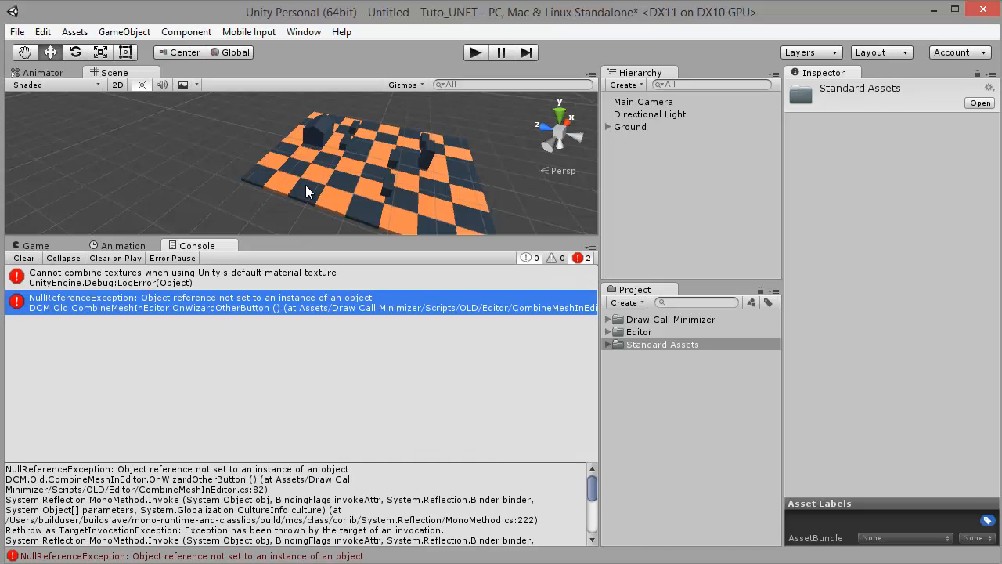
left_click(371, 178)
scroll(811, 430, "down", 5)
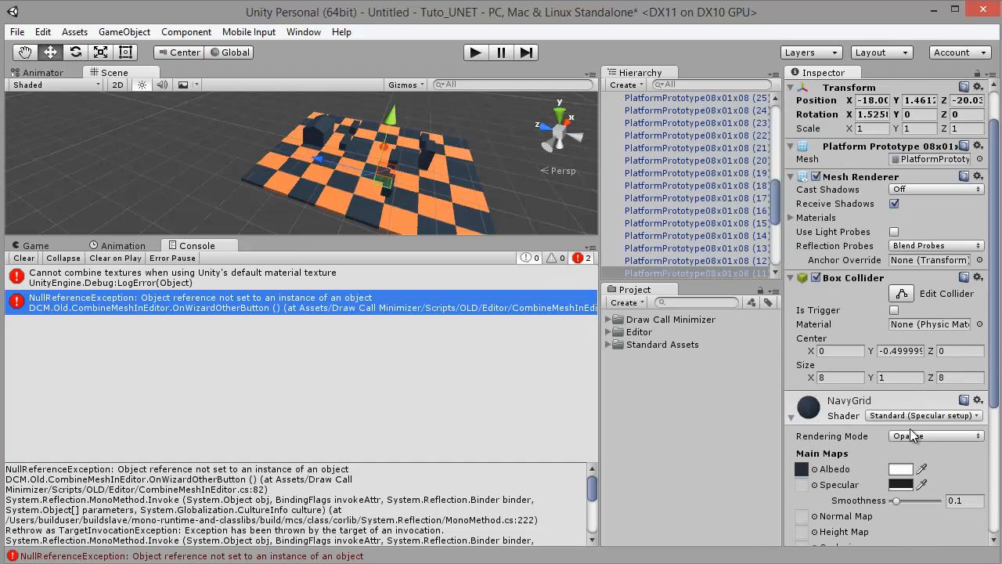
left_click(802, 423)
scroll(705, 467, "down", 4)
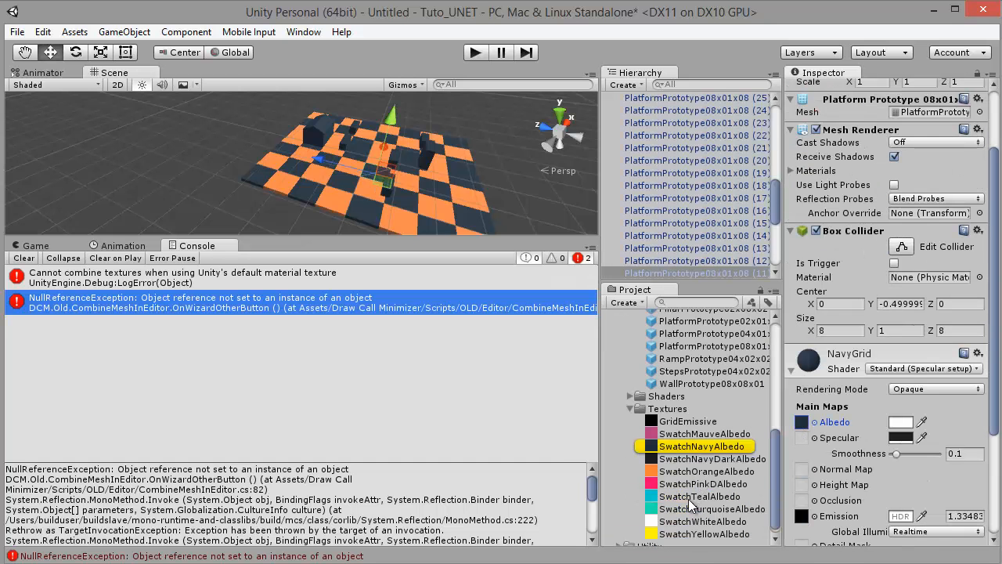
left_click(660, 473, "ctrl")
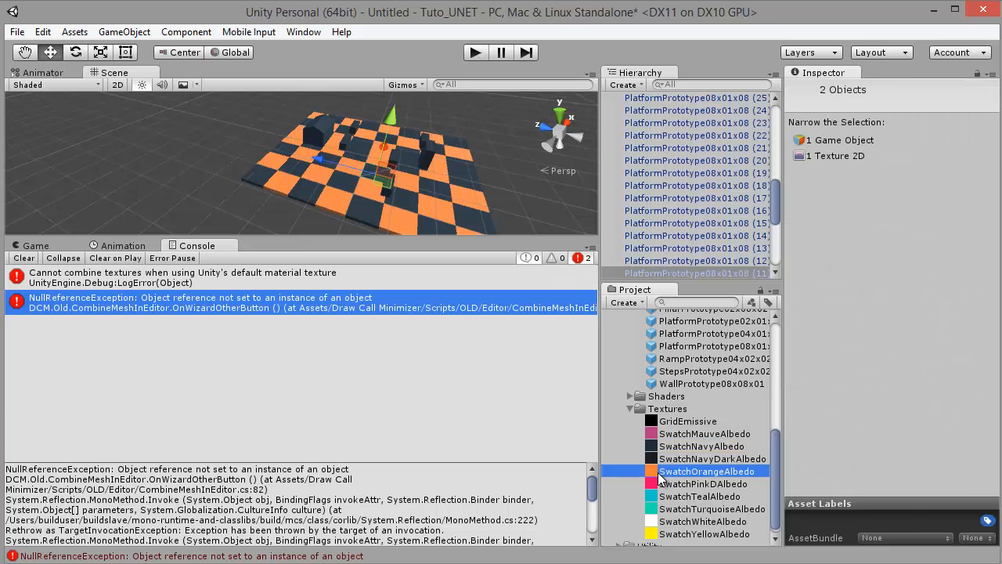
left_click(660, 449, "ctrl")
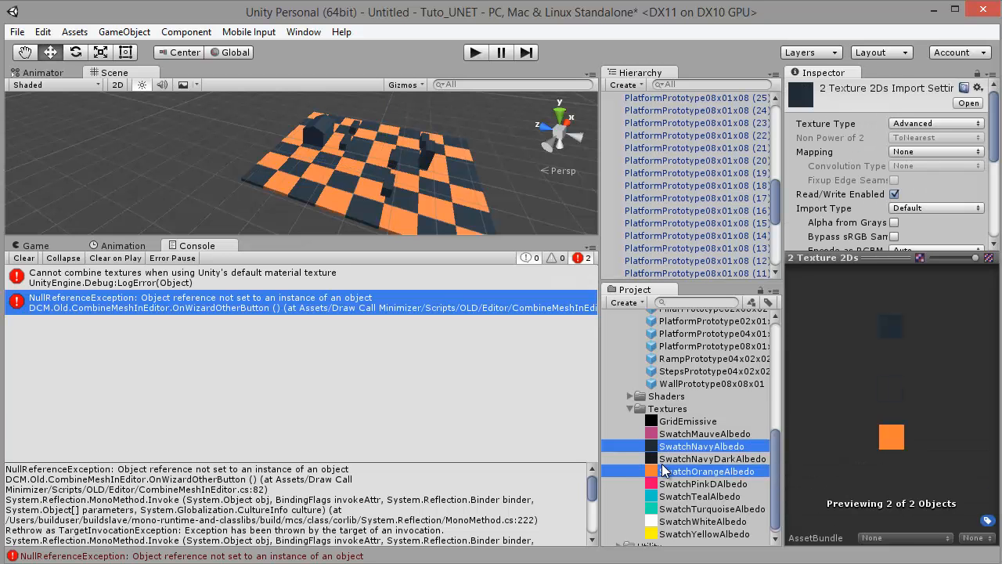
left_click_drag(883, 251, 883, 368)
scroll(861, 243, "down", 3)
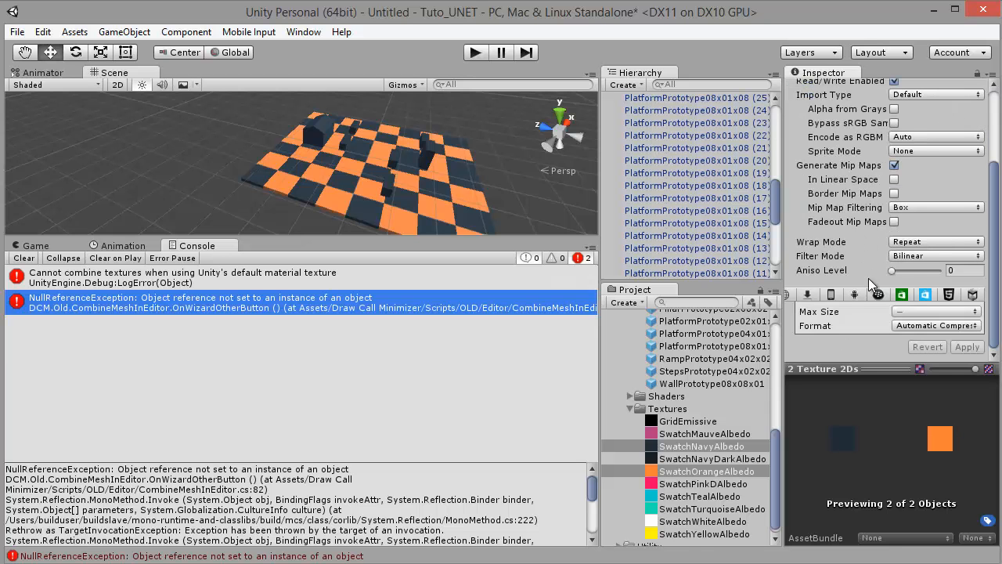
scroll(870, 306, "up", 3)
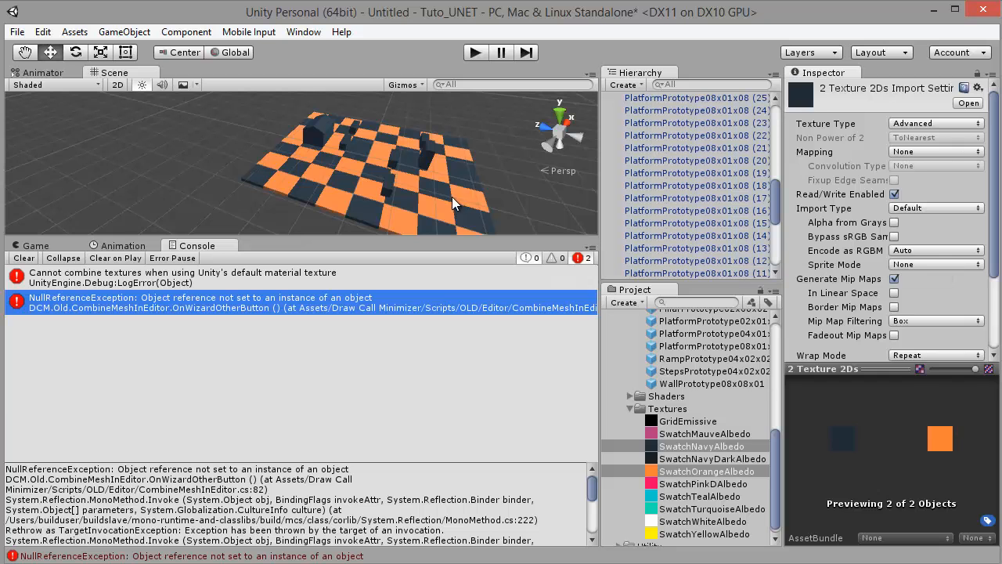
Change the shader of the orange tiles' SwatchOrangeAlbedo material to Legacy Shaders/Diffuse.
left_click(479, 205)
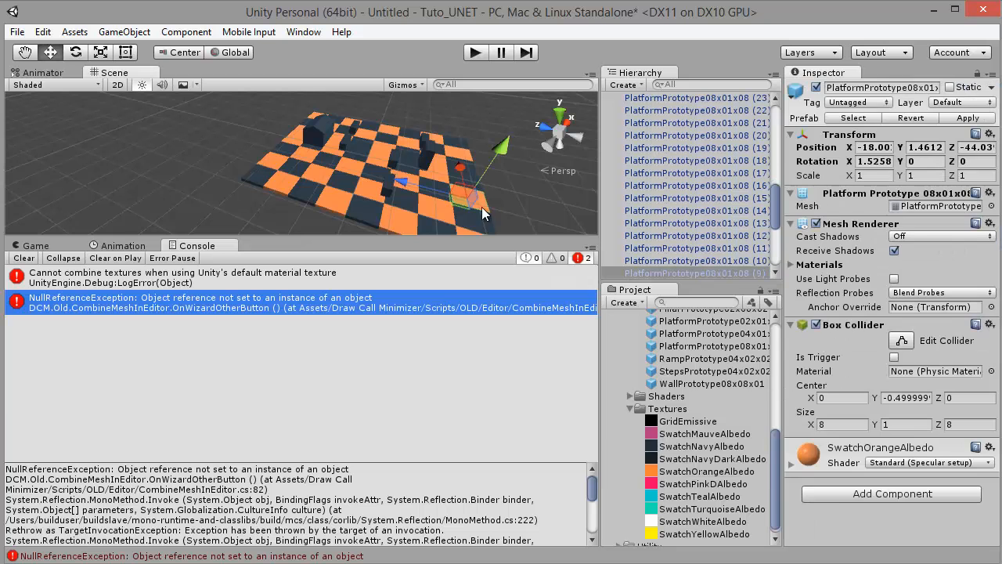
left_click(790, 462)
scroll(795, 462, "down", 3)
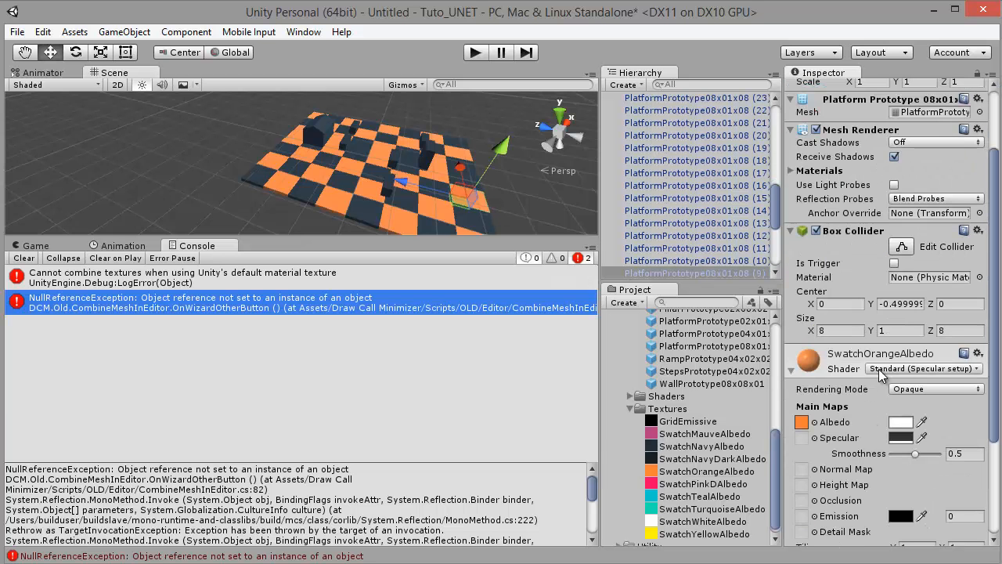
left_click(890, 369)
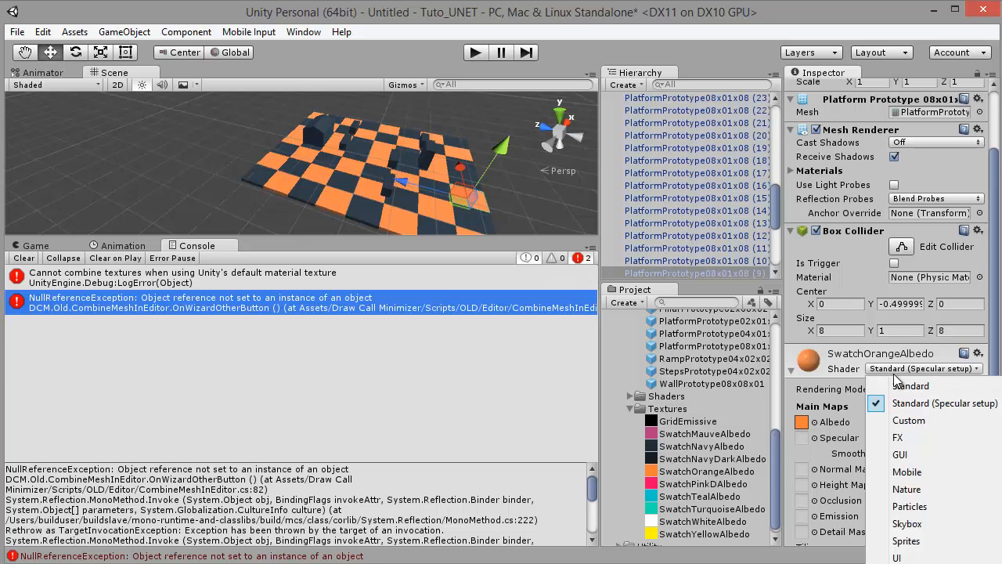
key("Escape")
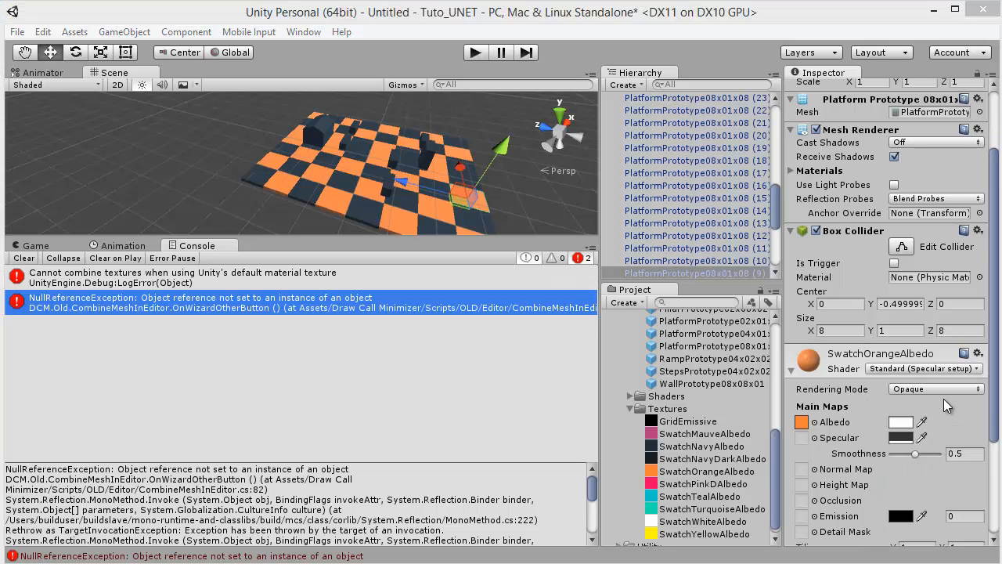
left_click(908, 370)
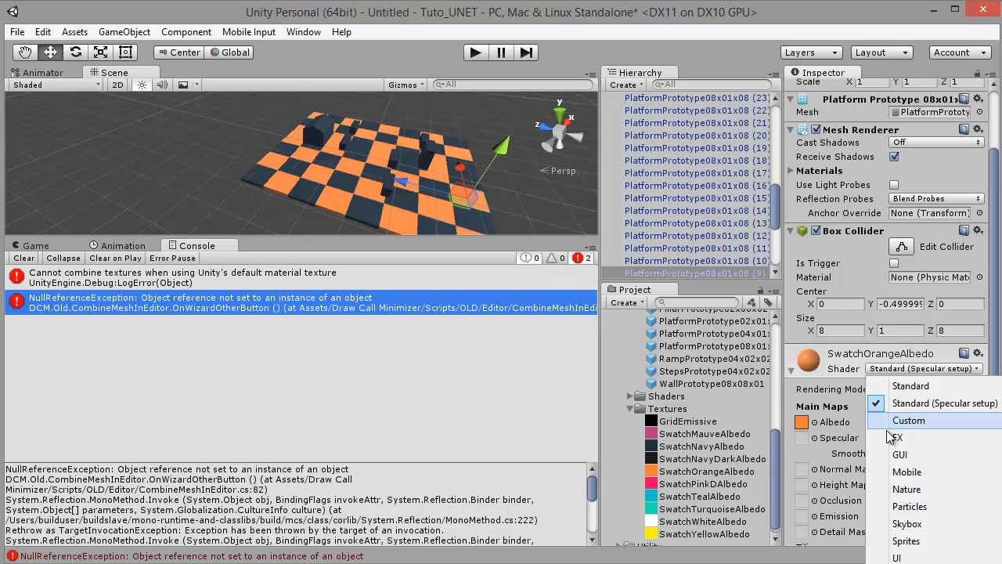
mouse_move(906, 473)
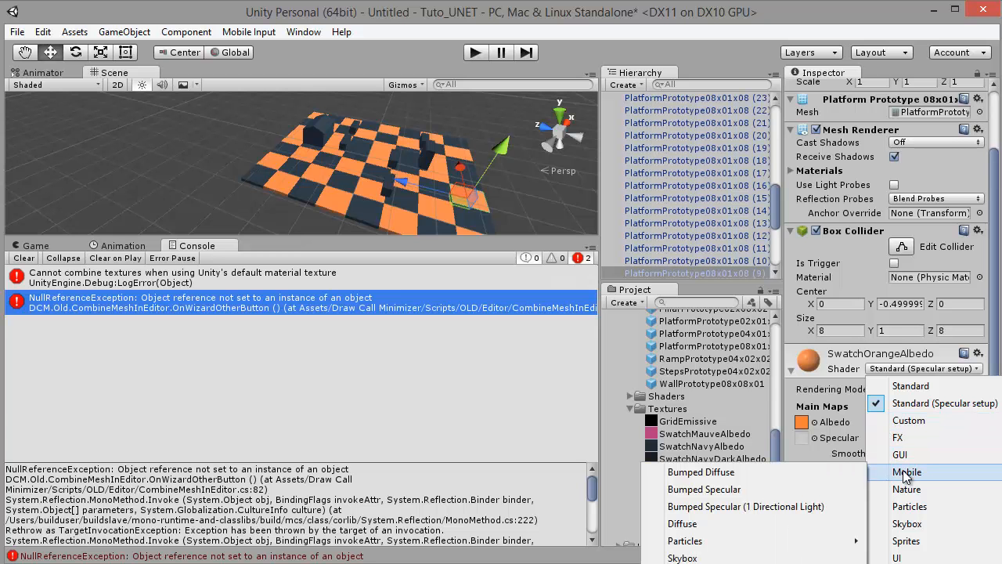
left_click(740, 525)
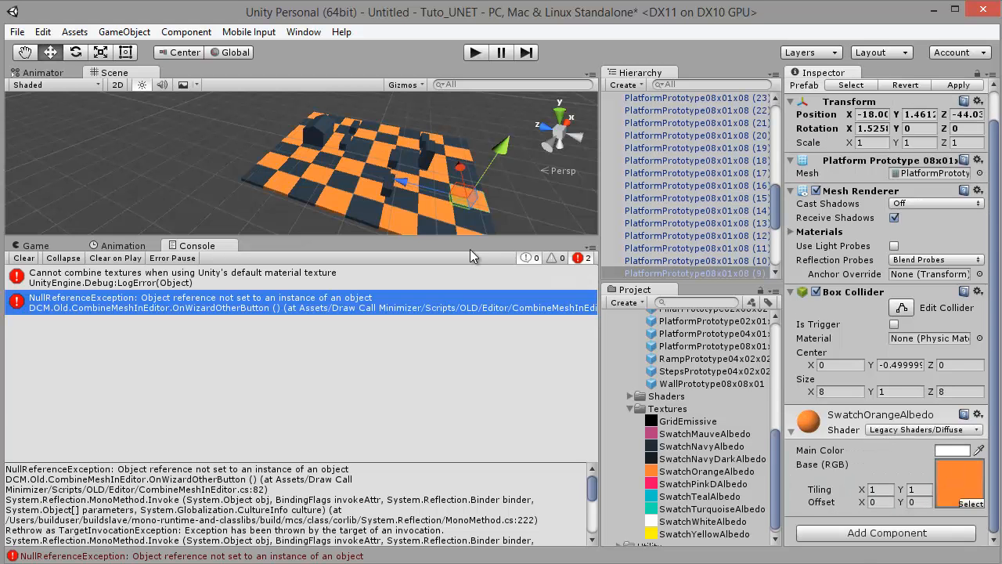
Change the shader of the dark tiles' NavyGrid material to Legacy Shaders/Diffuse, and check it on the house.
left_click(367, 213)
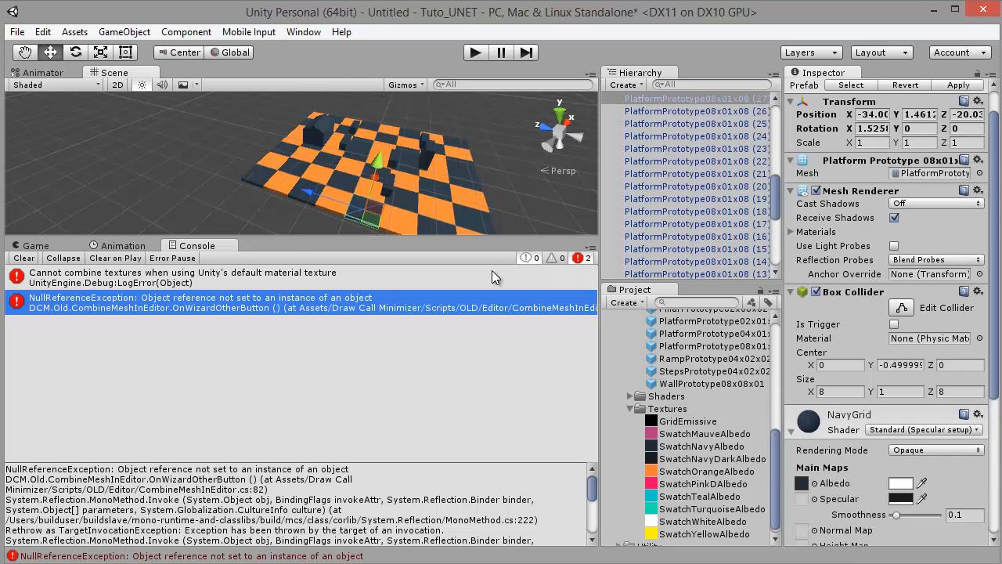
left_click(898, 431)
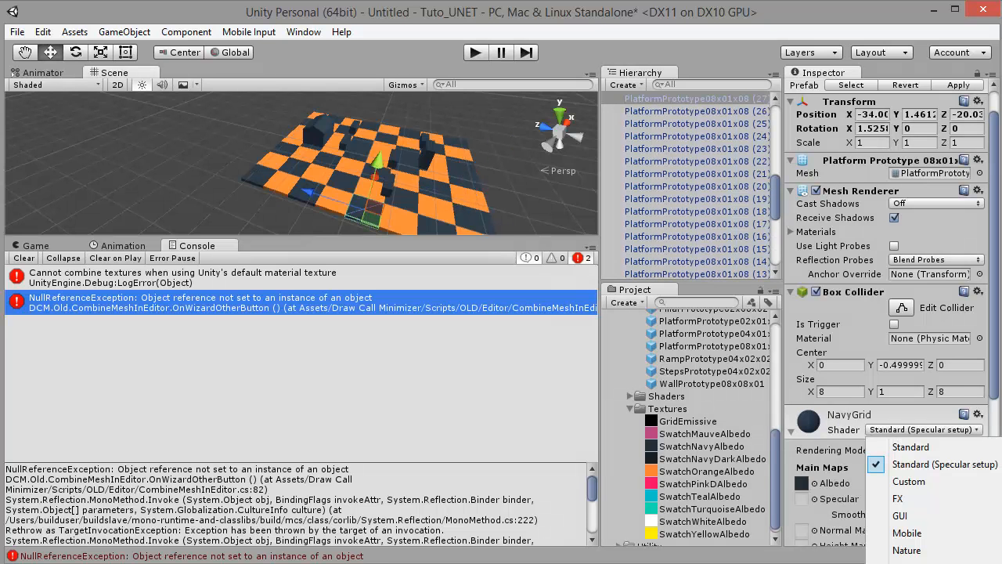
left_click(320, 139)
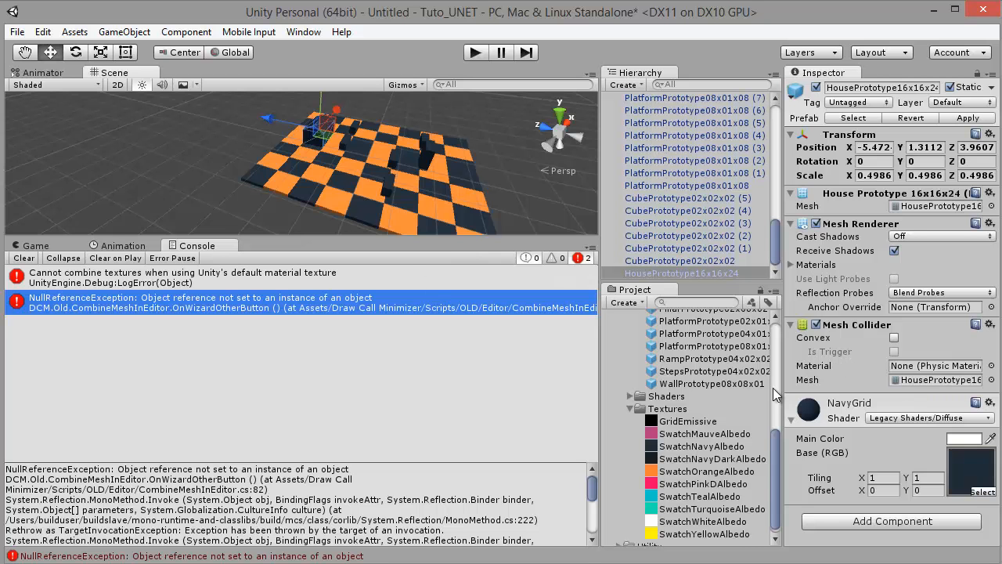
Set the format of the SwatchNavyAlbedo and SwatchOrangeAlbedo textures to RGBA 32 bit and apply the import settings.
left_click(678, 446)
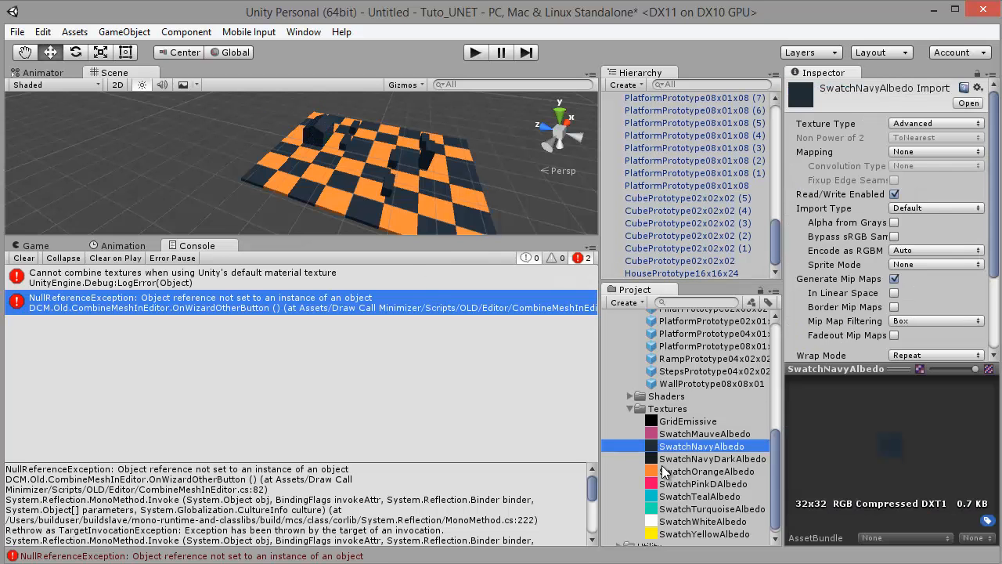
left_click(667, 471, "ctrl")
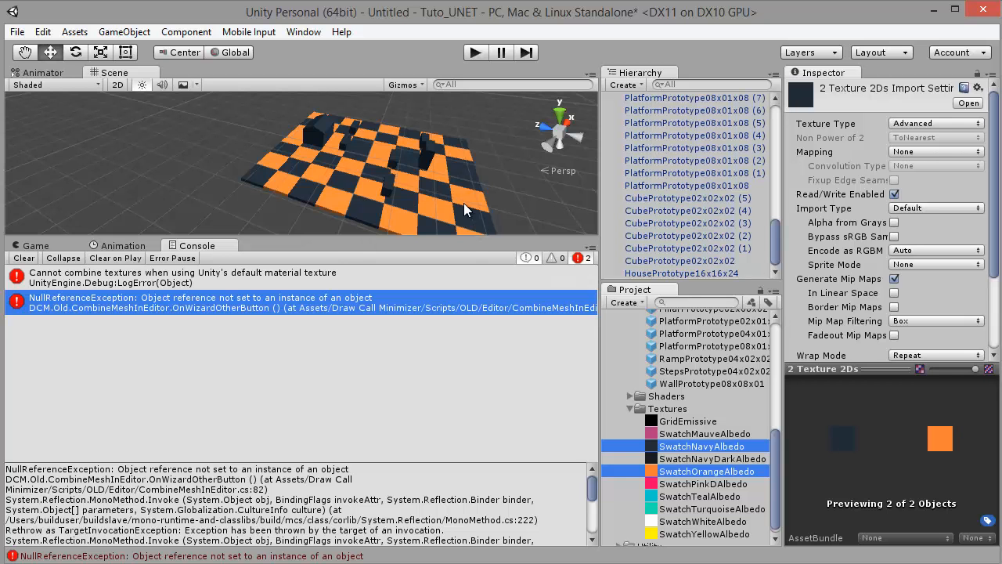
scroll(444, 204, "up", 5)
middle_click_drag(448, 197, 336, 182)
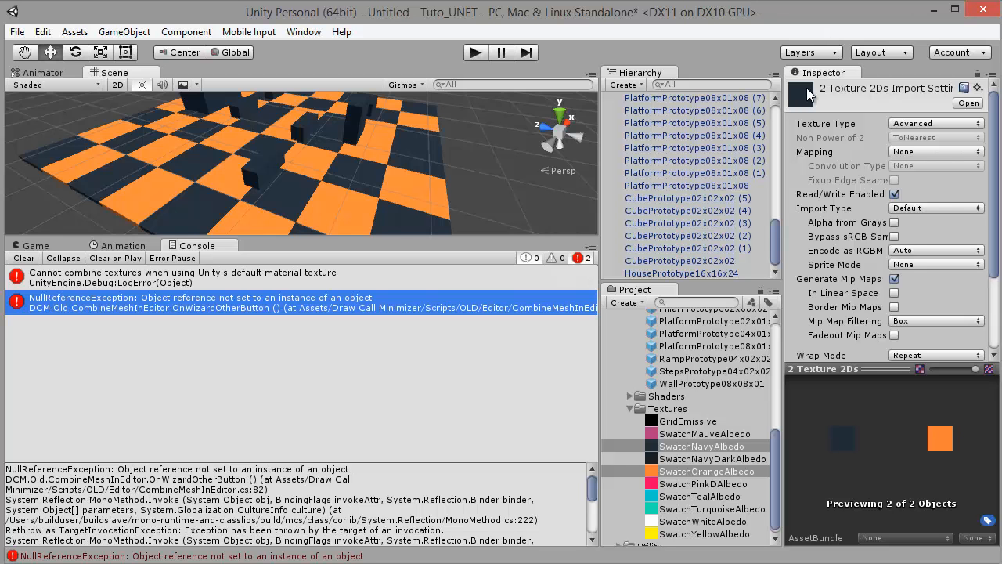
left_click_drag(481, 162, 436, 122, "alt")
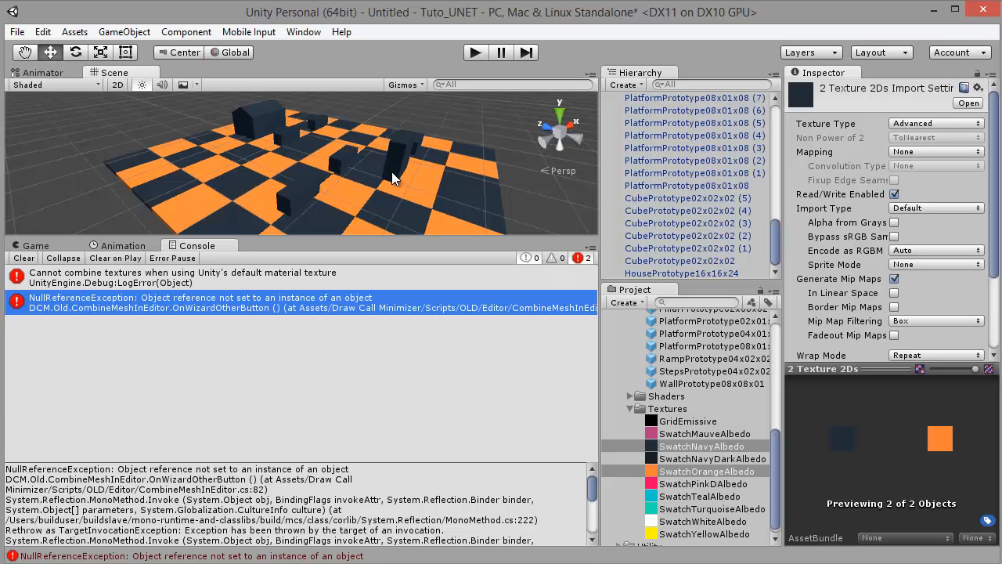
left_click_drag(472, 188, 402, 166, "alt")
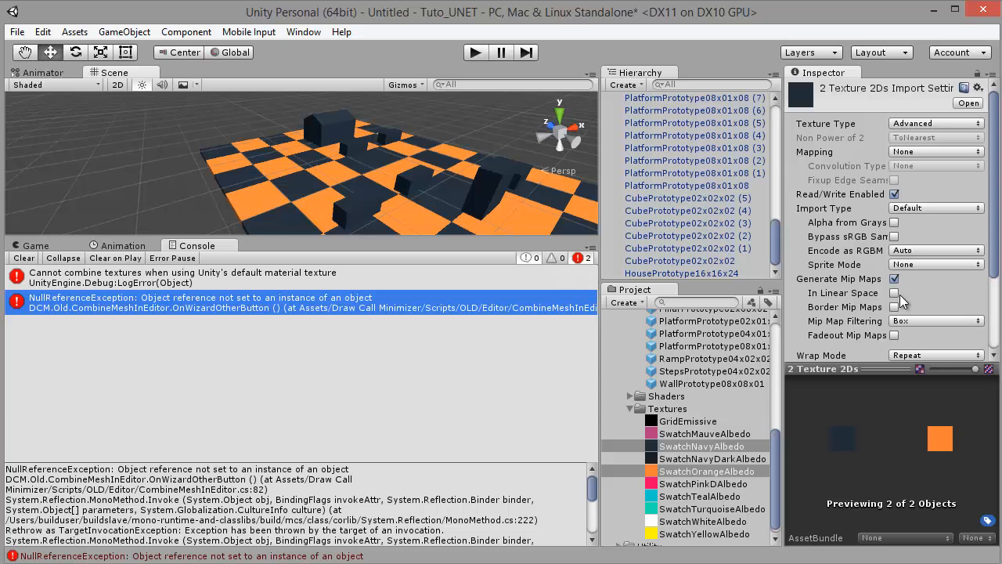
left_click_drag(451, 210, 522, 203, "alt")
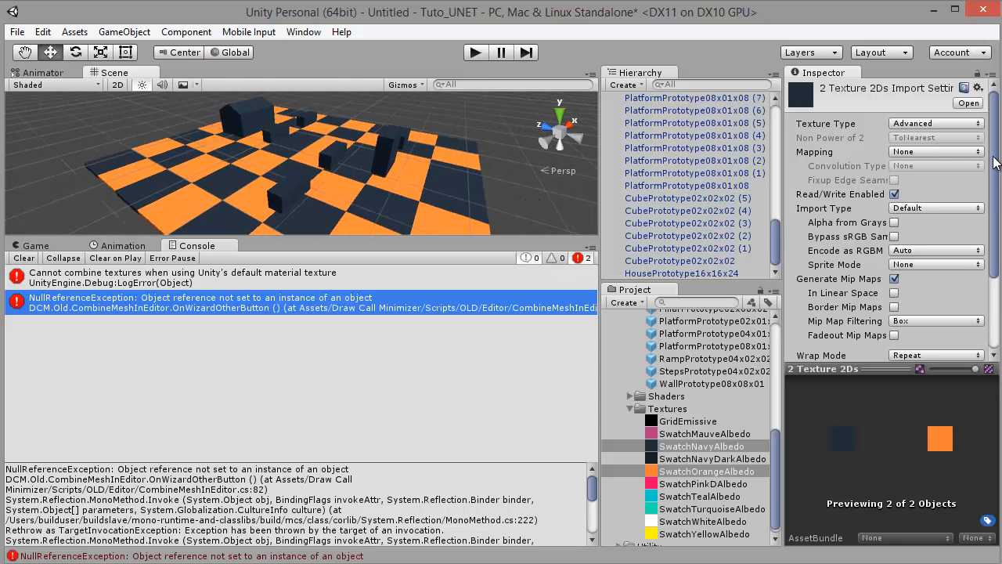
left_click_drag(994, 165, 988, 261)
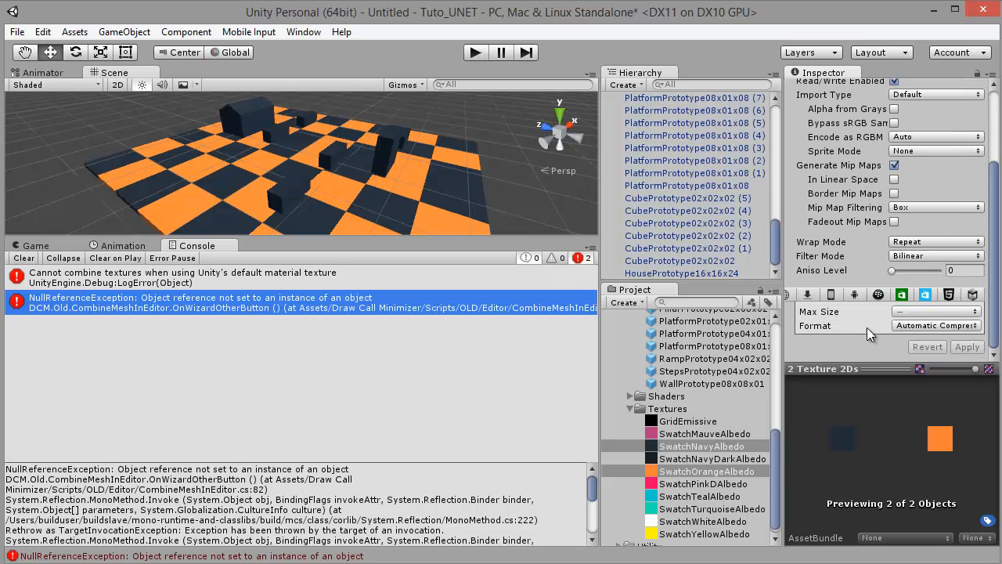
left_click(910, 325)
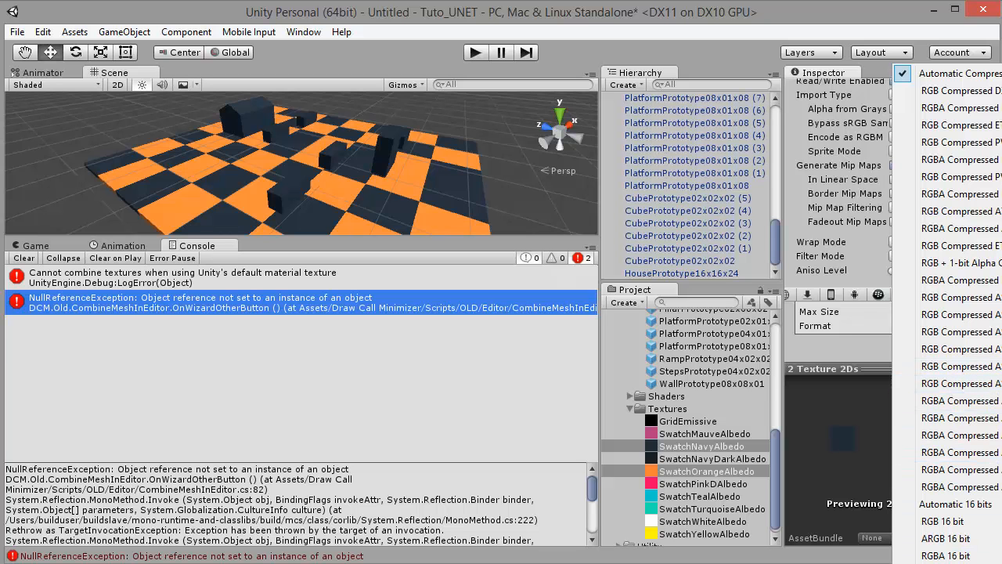
left_click(946, 563)
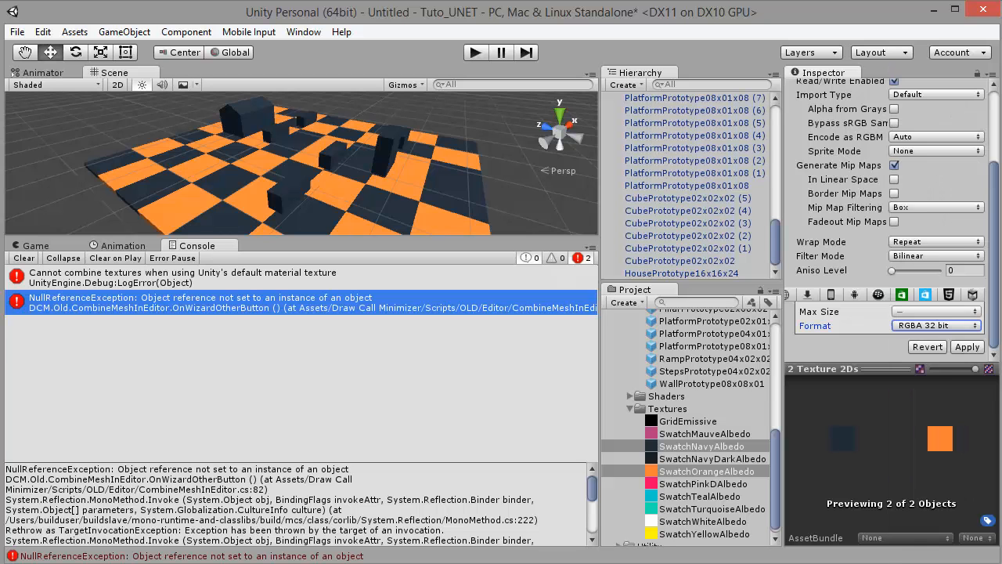
left_click(968, 348)
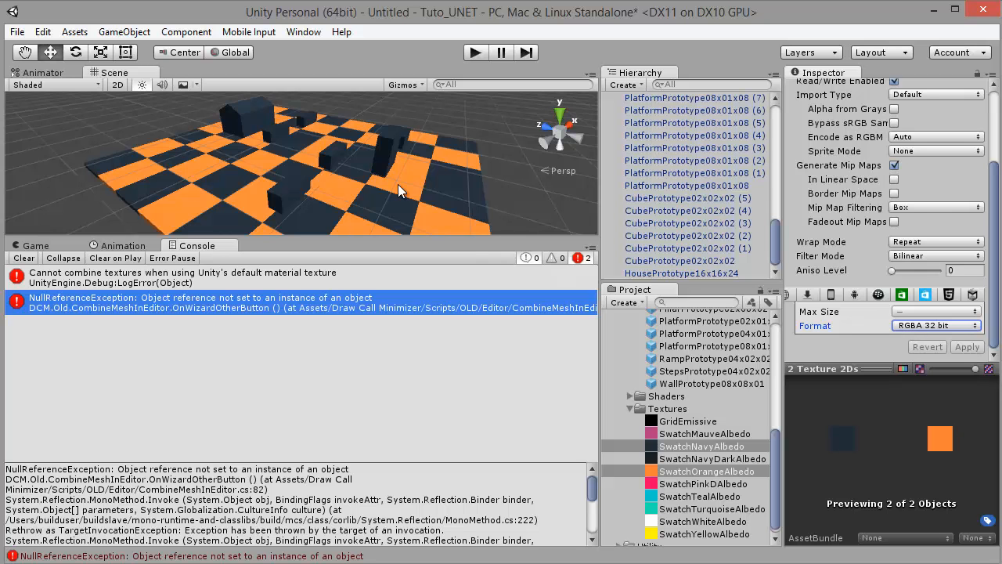
Combine the meshes with Draw Call Minimizer's obsolete Combine In Editor Window, using Ground as the parent of the combined objects.
scroll(675, 210, "up", 10)
left_click(608, 126)
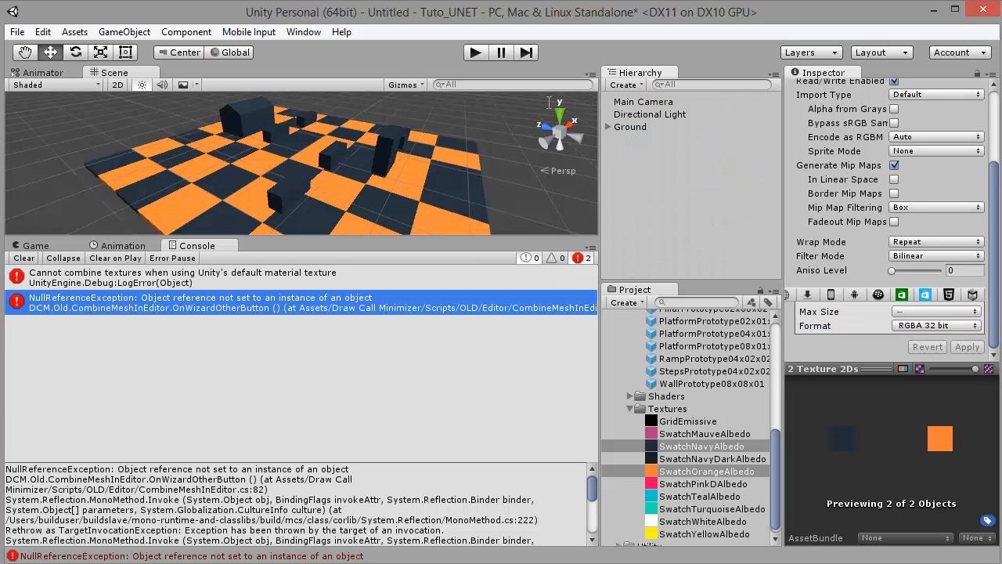
left_click(309, 33)
mouse_move(377, 111)
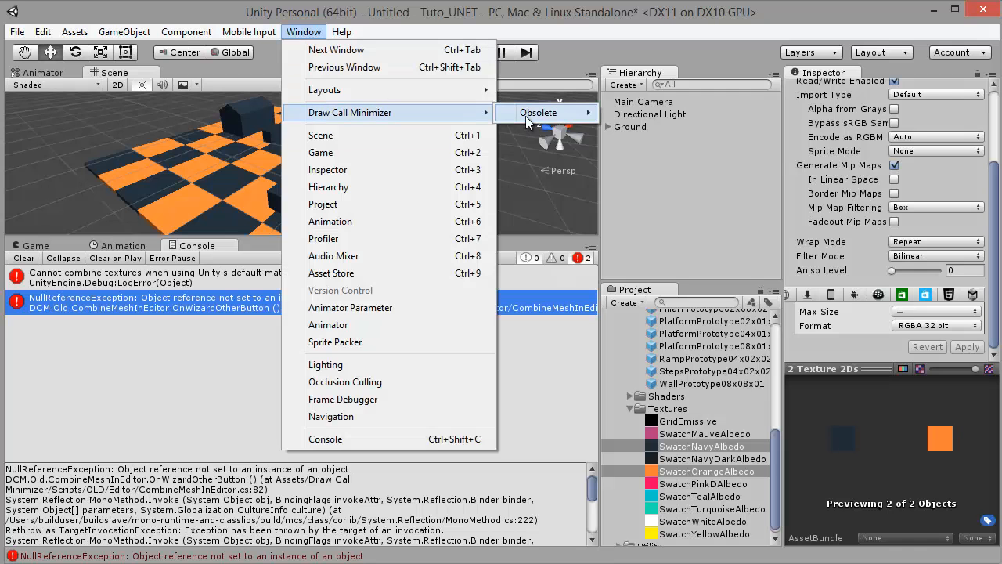
mouse_move(548, 112)
left_click(669, 147)
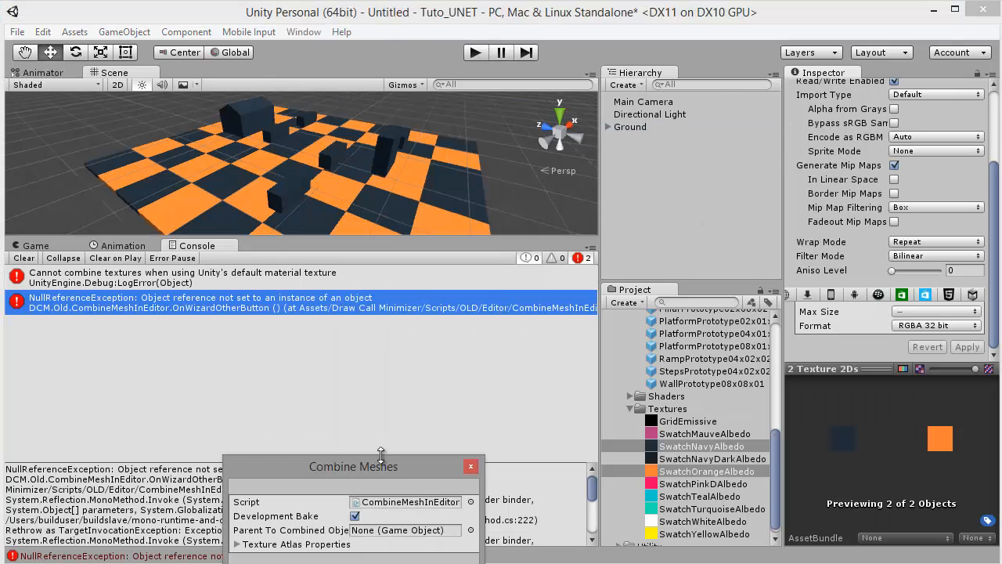
left_click_drag(380, 454, 402, 256)
scroll(692, 386, "up", 3)
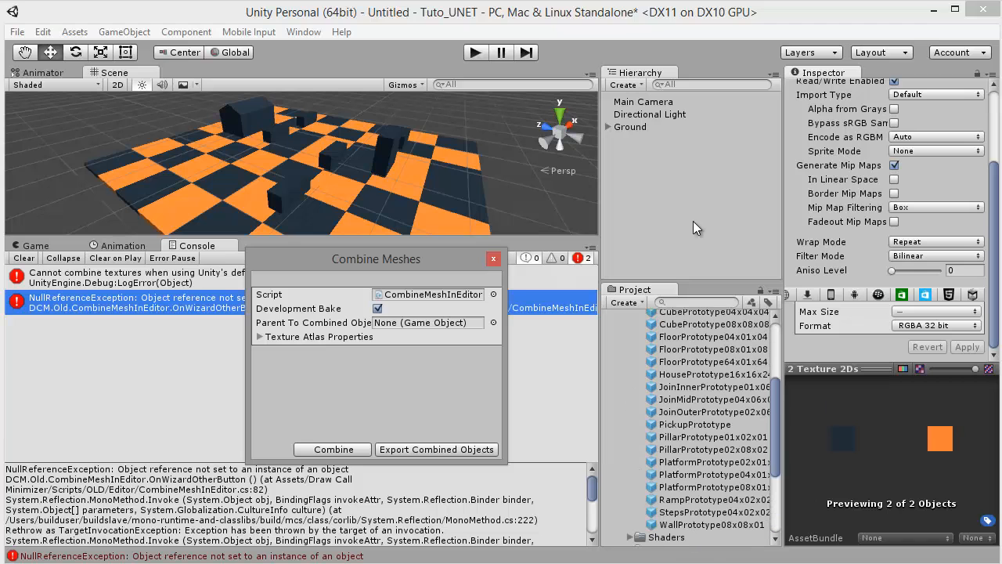
left_click_drag(632, 129, 427, 323)
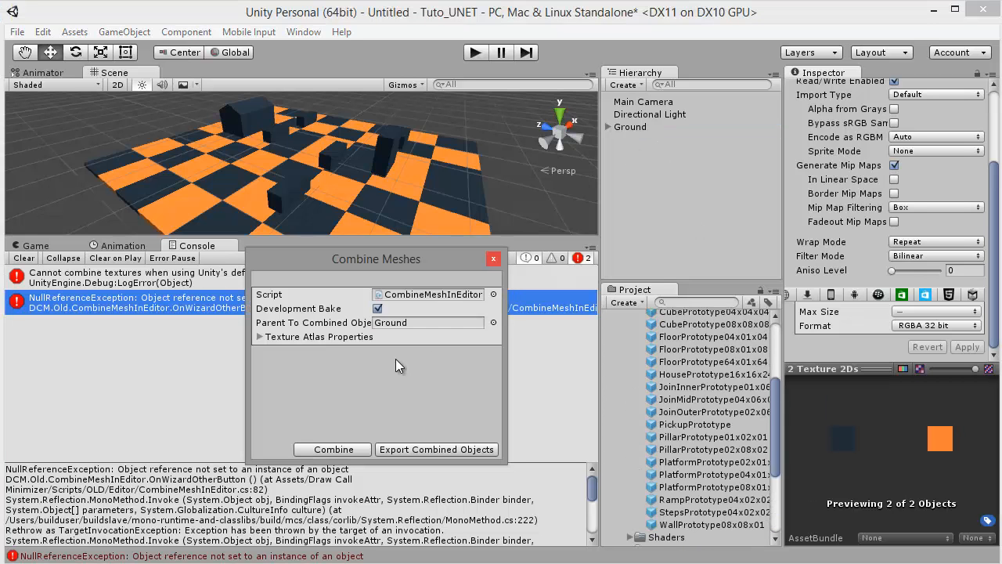
left_click(334, 449)
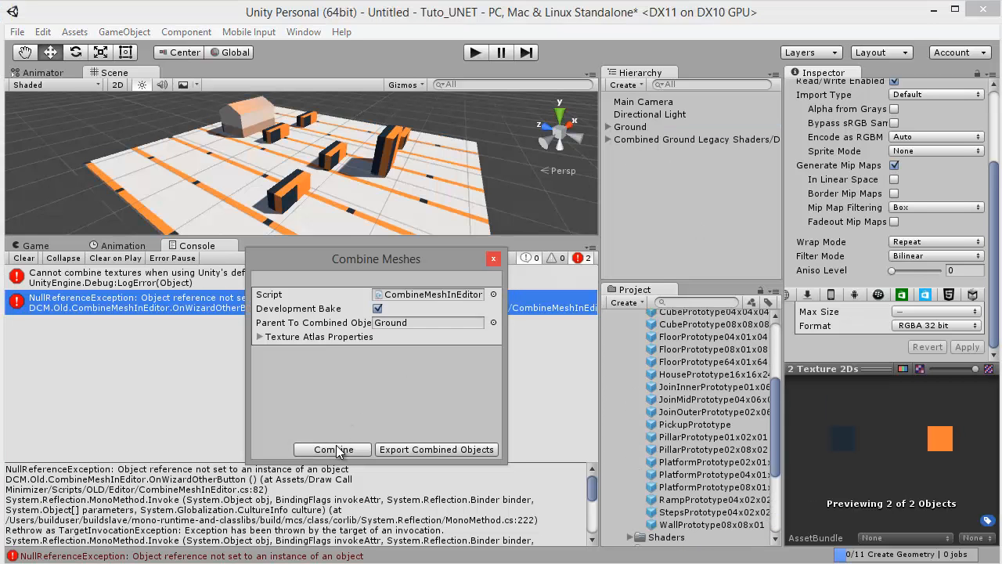
left_click(494, 260)
Clear the console and deactivate the original Ground object.
left_click(32, 258)
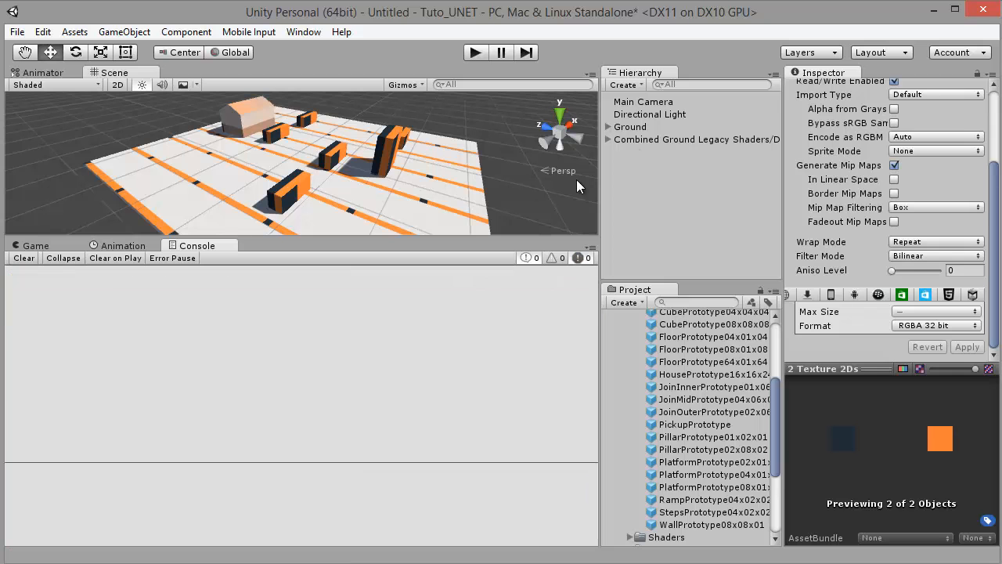
left_click(632, 128)
left_click(815, 87)
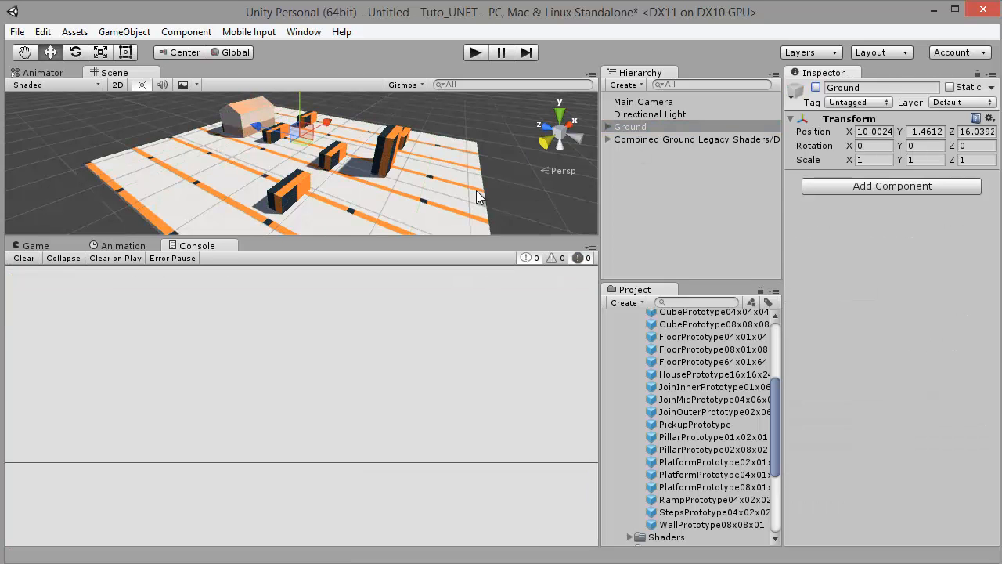
Select the Combined Ground Mesh and examine its geometry and its NavyGrid material properties.
left_click(369, 183)
left_click_drag(369, 183, 444, 208, "alt")
left_click_drag(472, 239, 472, 328)
scroll(842, 335, "down", 1)
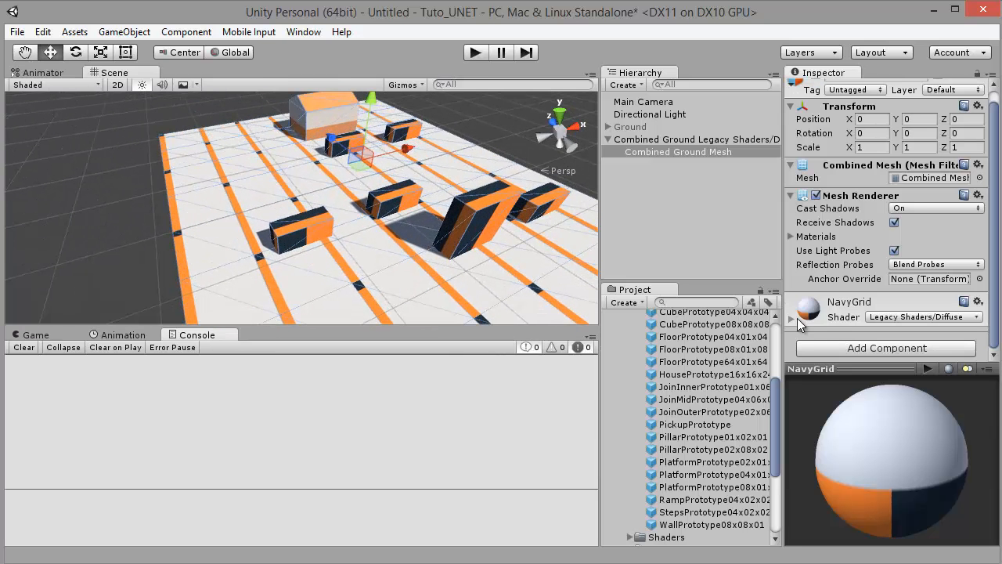
left_click(804, 325)
scroll(818, 309, "down", 4)
left_click_drag(497, 238, 486, 165, "alt")
left_click(486, 164)
right_click_drag(383, 171, 298, 203)
left_click(299, 203)
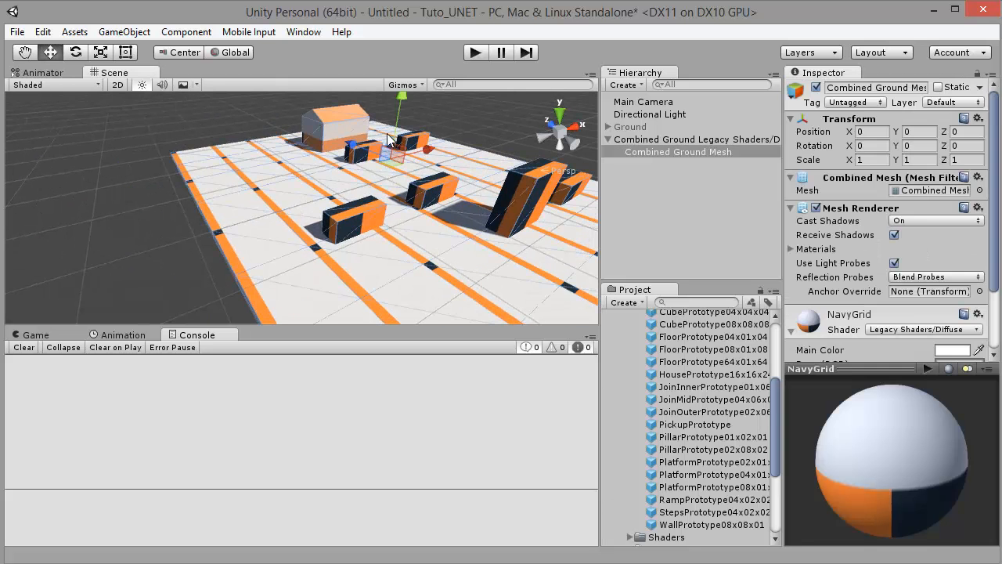
scroll(387, 215, "down", 4)
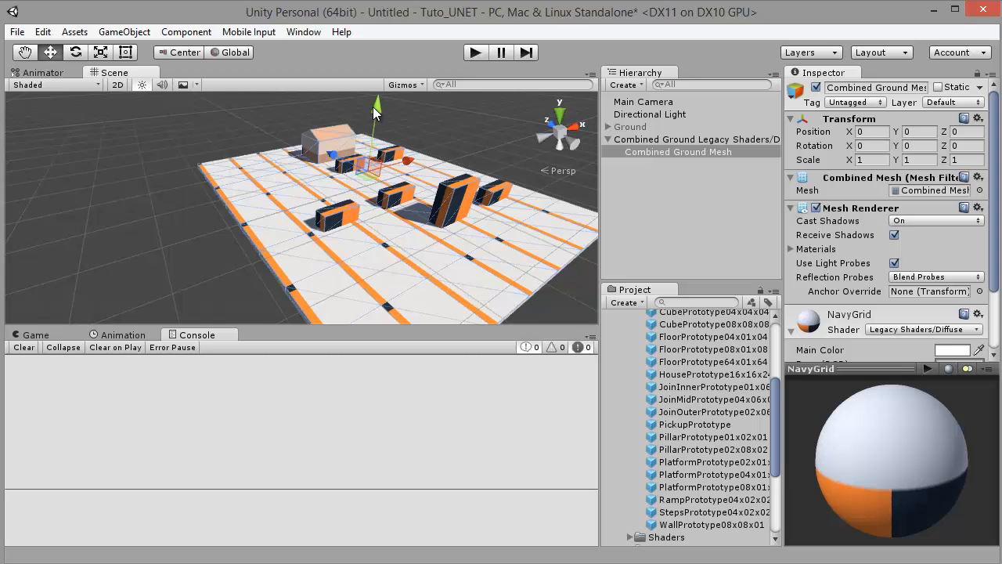
Try moving the Combined Ground Mesh down along the Y axis, and undo the move.
left_click_drag(373, 107, 450, 88)
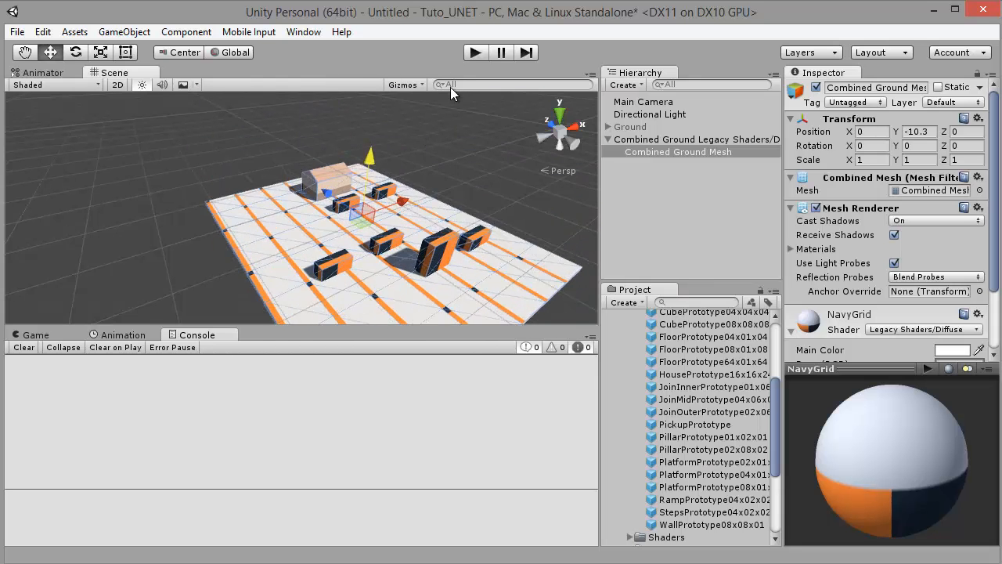
key("ctrl+z")
key("ctrl+z")
key("ctrl+z")
key("ctrl+z")
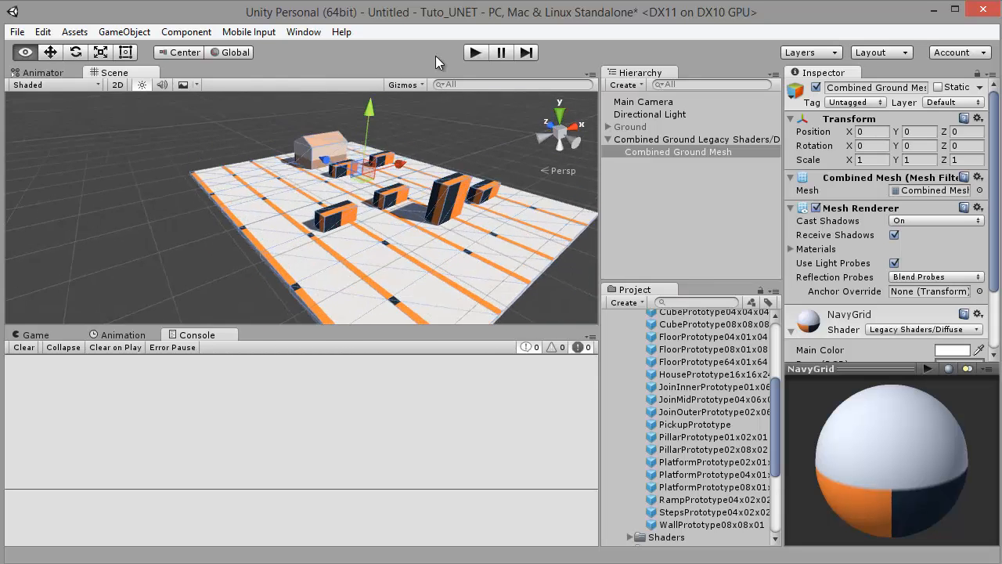
left_click_drag(415, 188, 390, 271, "alt")
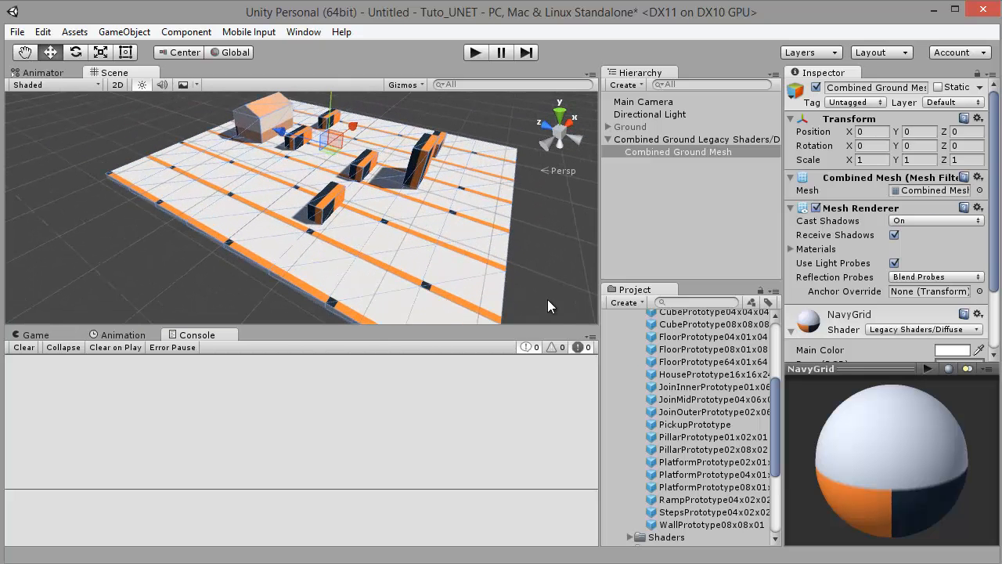
Check the base texture of the combined mesh's NavyGrid material without replacing it.
scroll(861, 303, "down", 3)
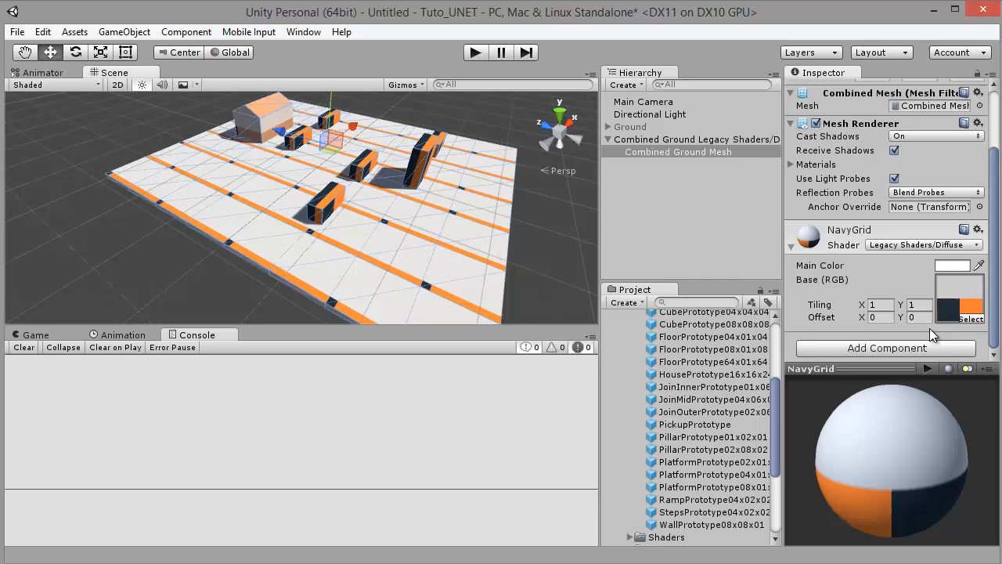
left_click(977, 338)
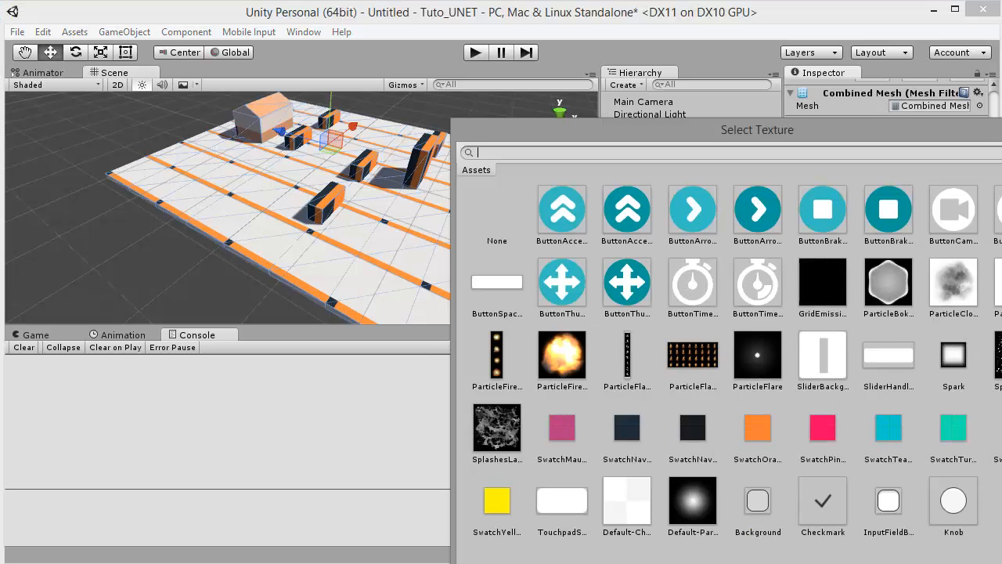
key("Escape")
Delete the combined ground object and enable the Mesh Renderer on all child objects of Ground.
left_click(651, 141)
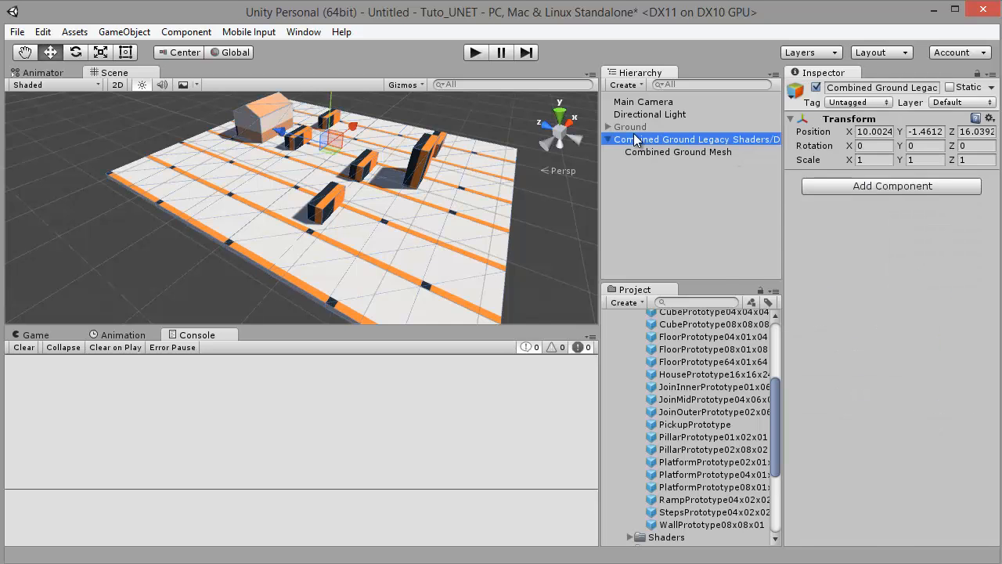
key("Delete")
left_click(624, 128)
left_click(608, 127)
left_click(639, 139)
scroll(644, 172, "down", 5)
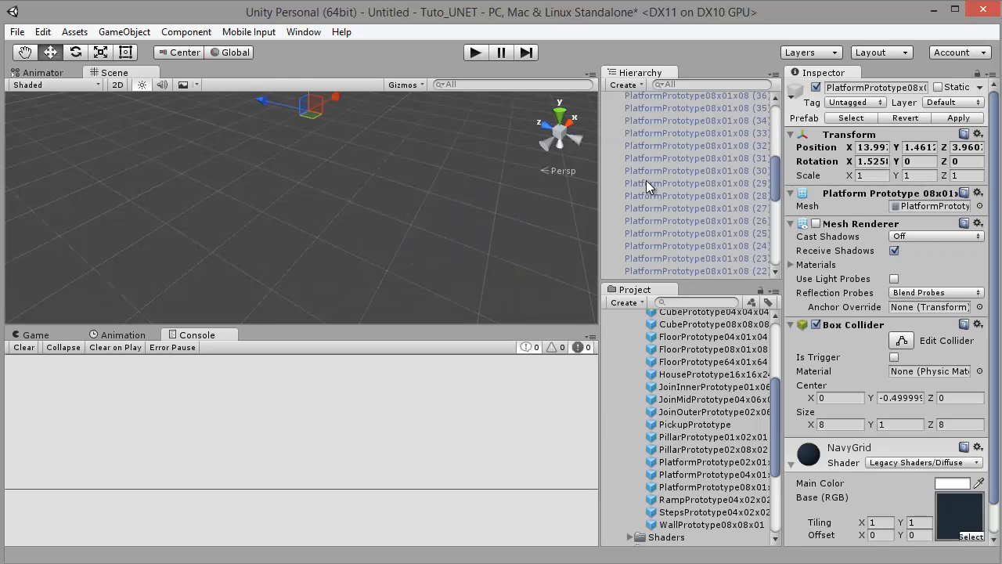
scroll(644, 220, "down", 10)
left_click(645, 268, "shift")
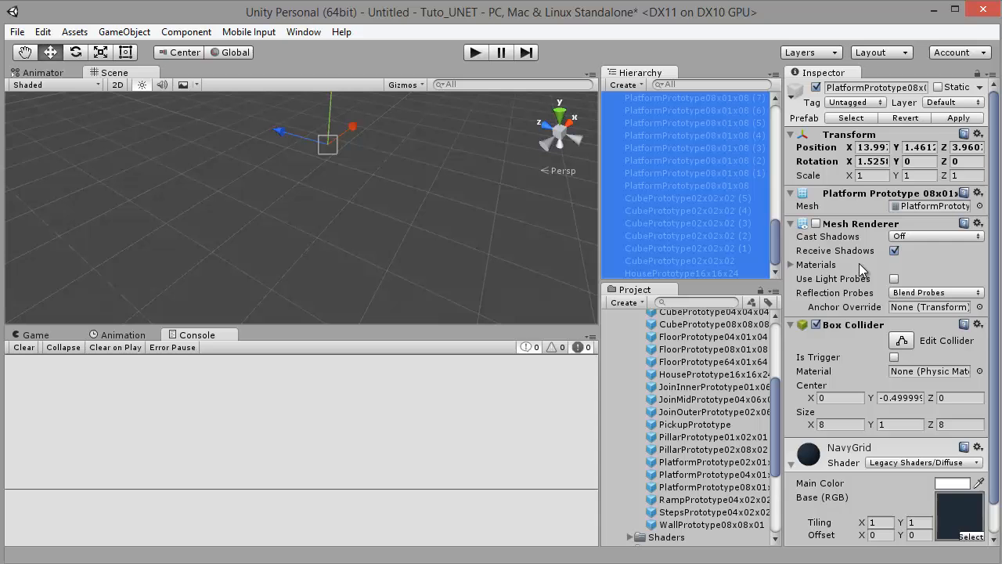
left_click(816, 223)
Reactivate the original Ground object and collapse its list of children.
scroll(681, 207, "up", 15)
left_click(626, 125)
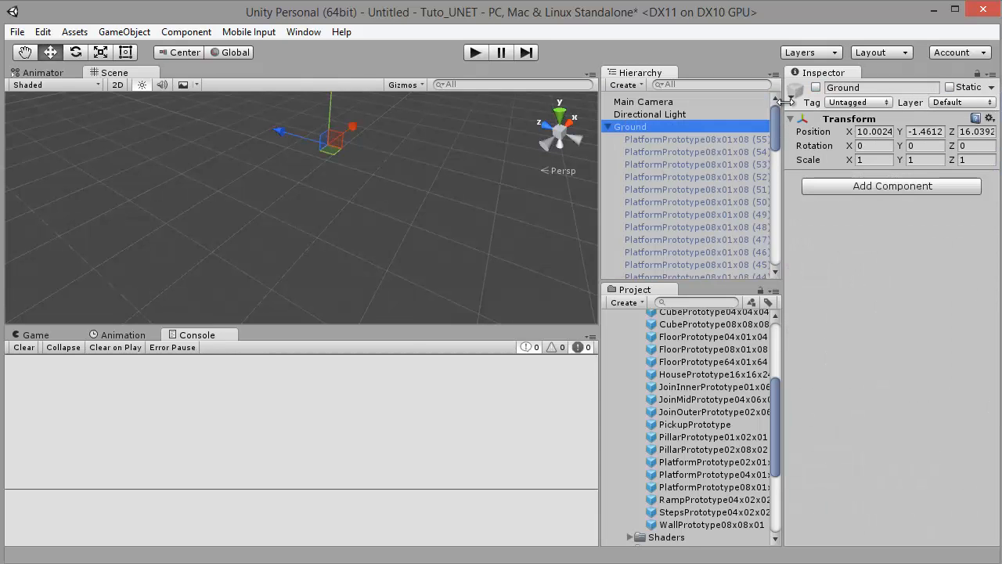
left_click(816, 87)
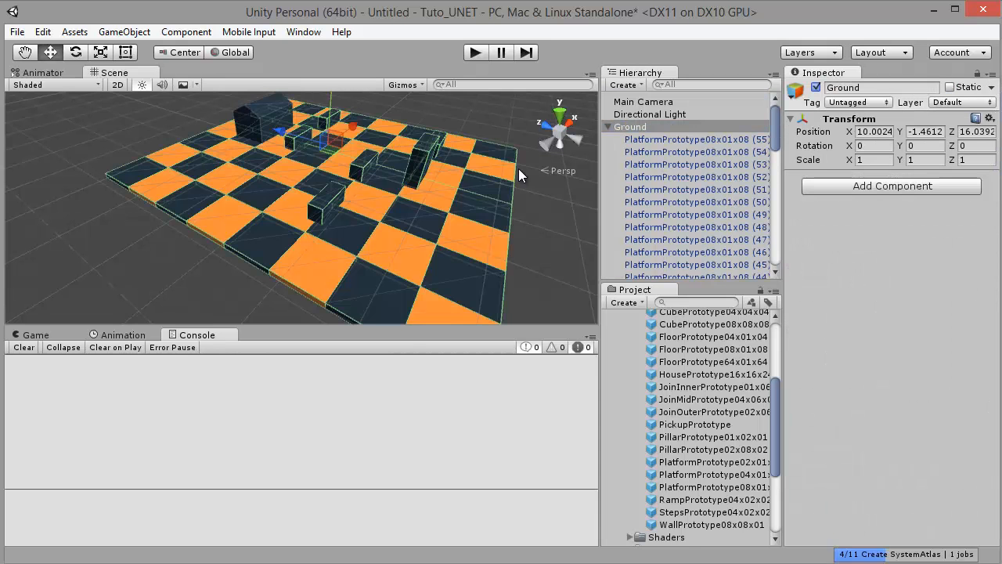
left_click(633, 129)
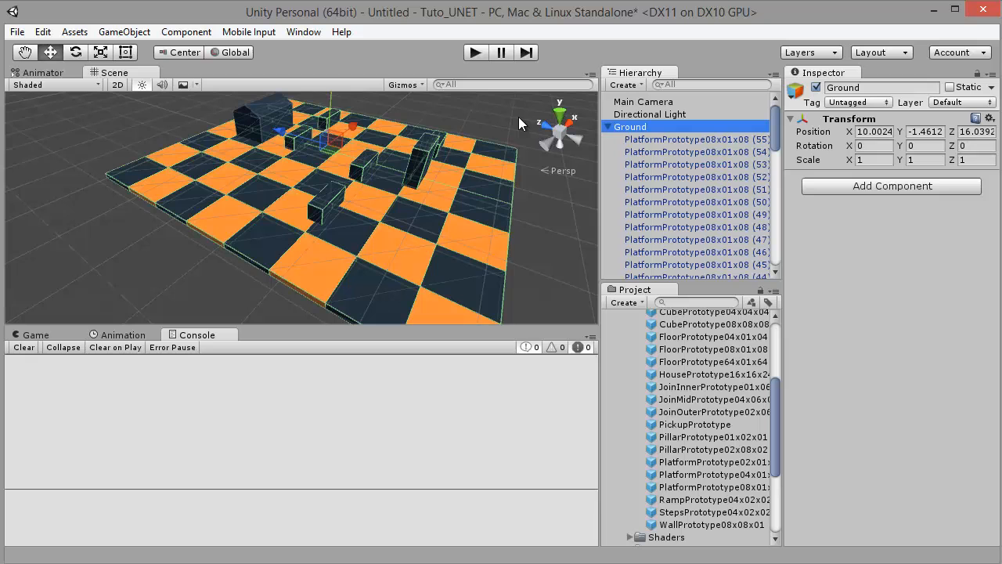
left_click(609, 128)
Create an empty game object at the root of the scene and name it Ground2.
left_click(615, 154)
left_click(125, 32)
left_click(148, 49)
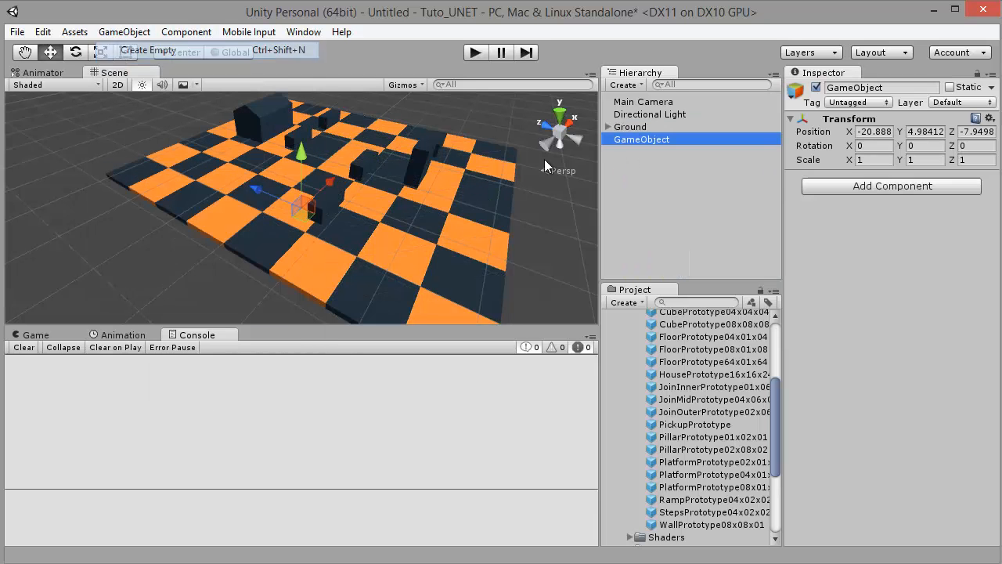
key("F2")
type("Grou")
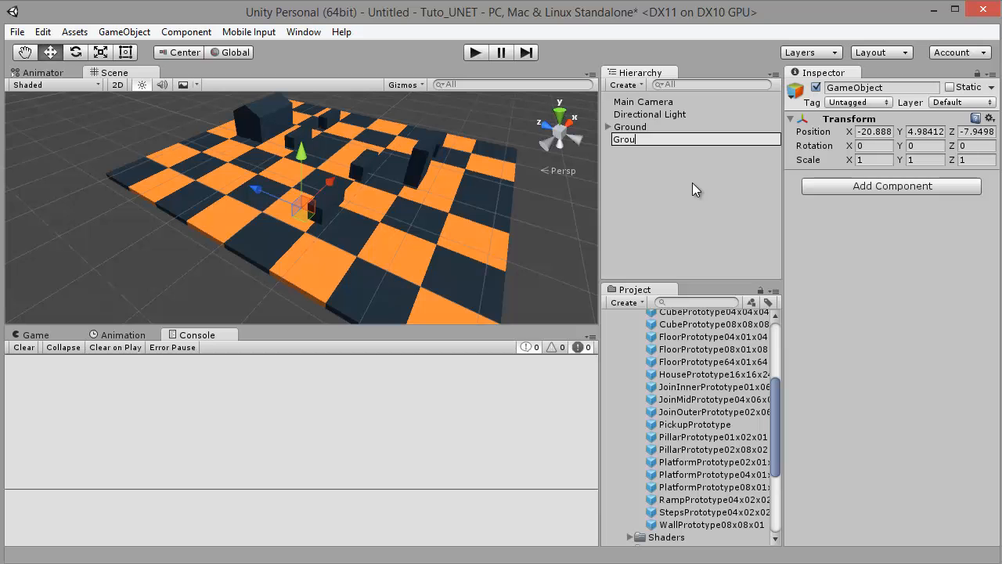
type("nd2")
key("Return")
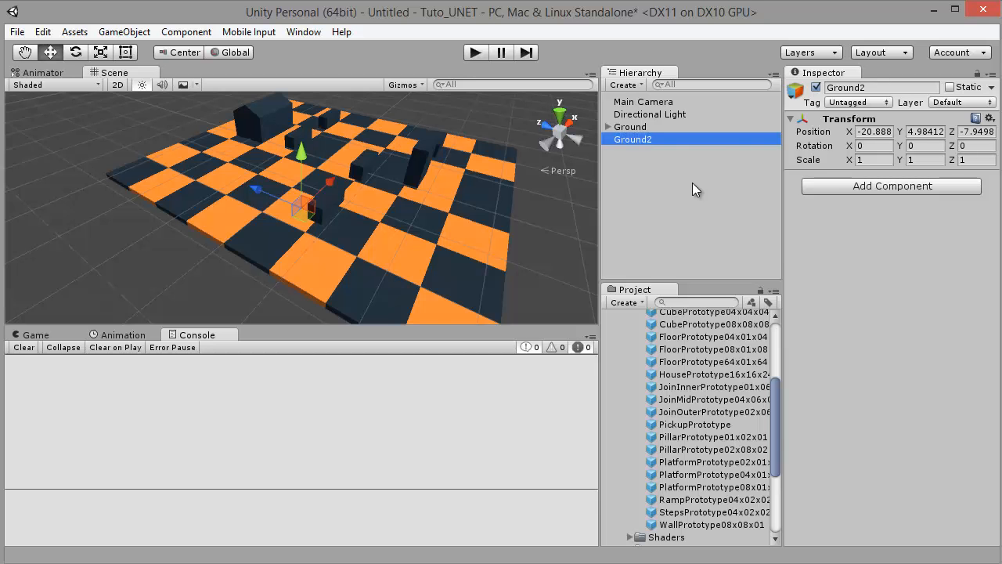
Select all the orange platform tiles in the scene and make them children of Ground2.
left_click(444, 317)
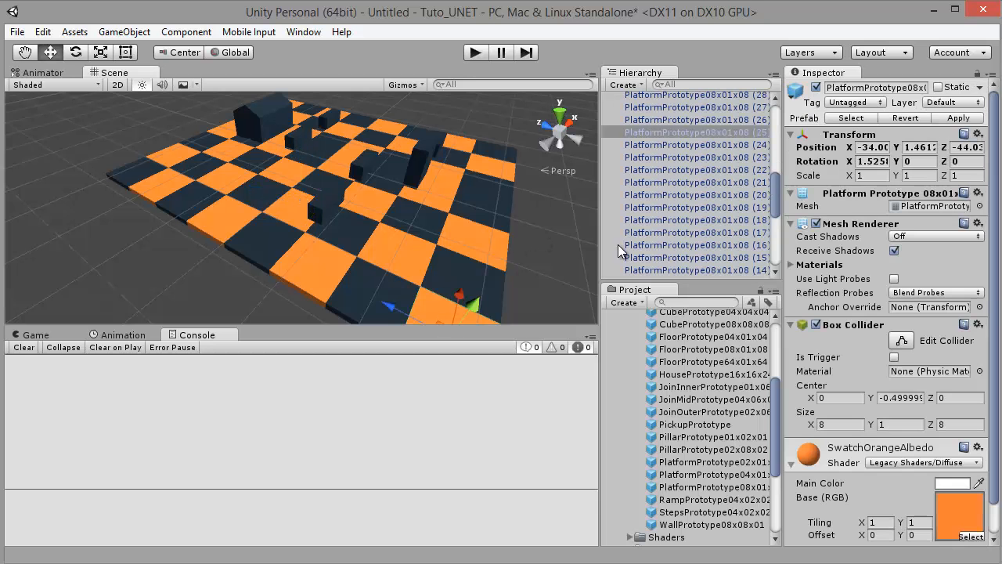
left_click_drag(516, 227, 463, 262, "alt")
left_click(487, 218, "shift")
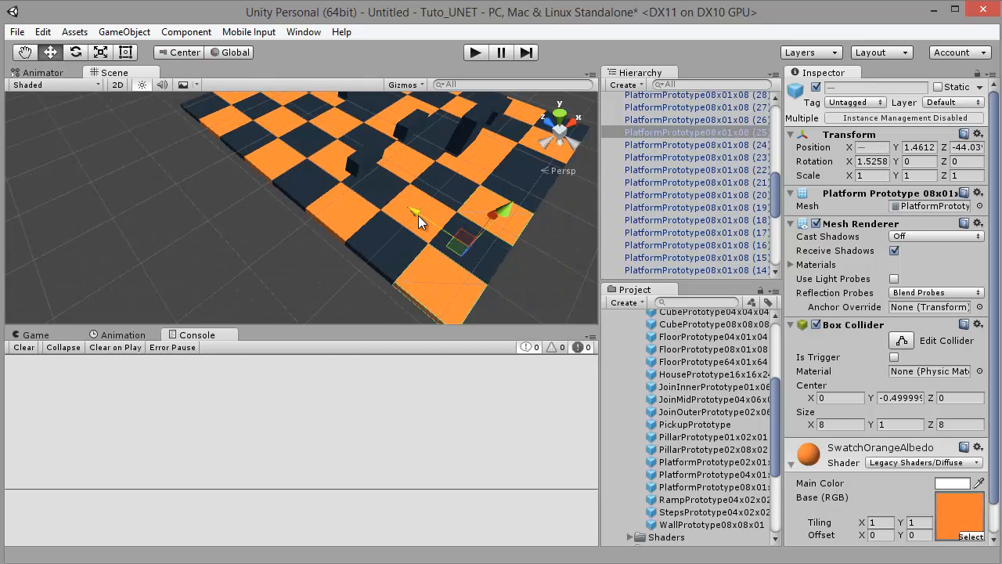
left_click_drag(466, 207, 385, 222, "alt")
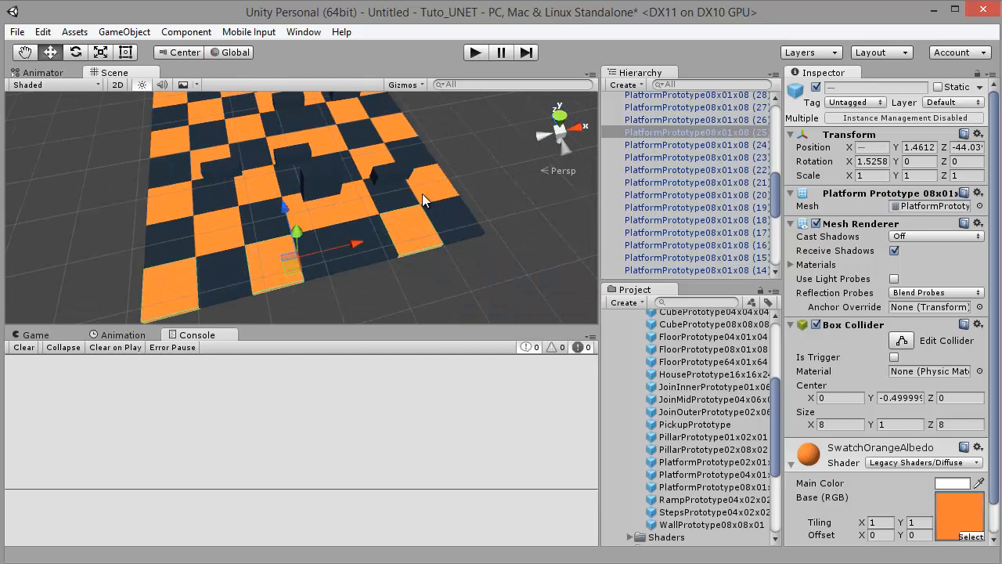
left_click(208, 215, "shift")
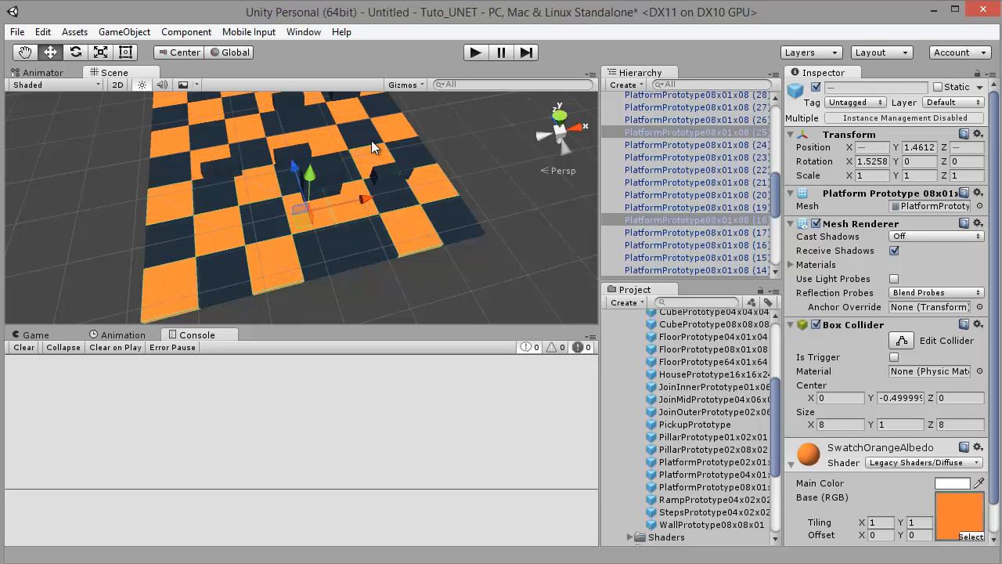
middle_click_drag(371, 141, 365, 225)
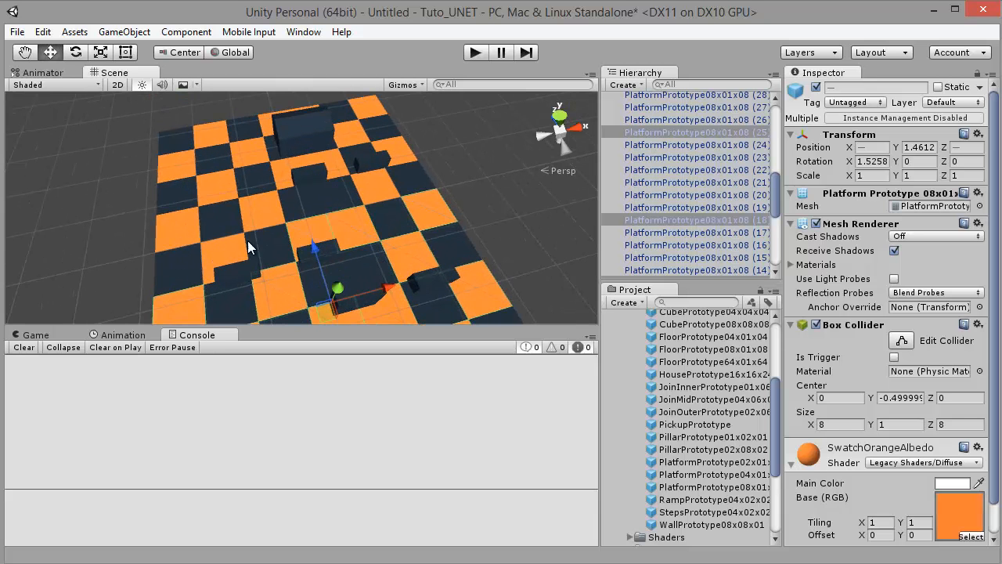
left_click(217, 244, "shift")
left_click(264, 215, "shift")
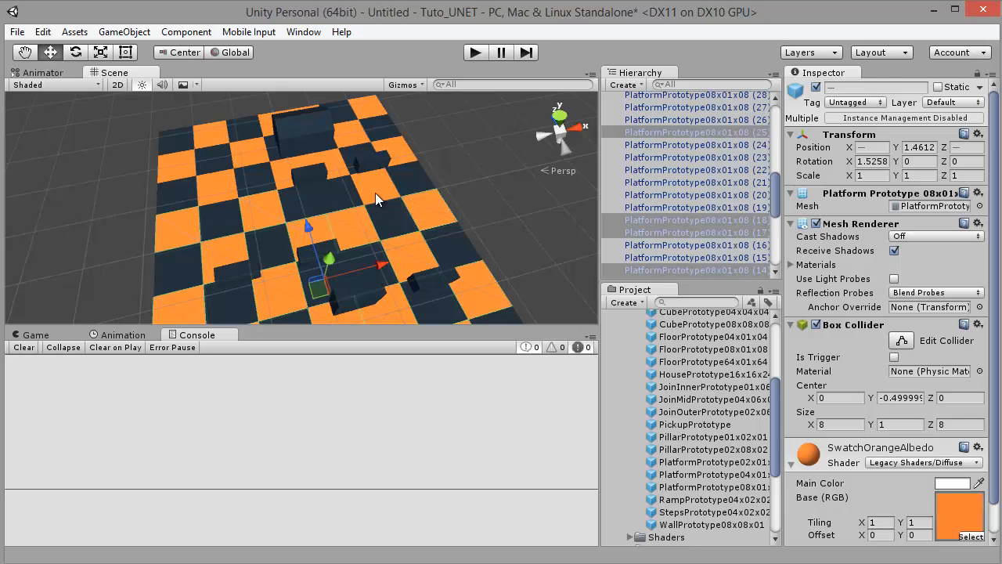
middle_click_drag(375, 192, 438, 202)
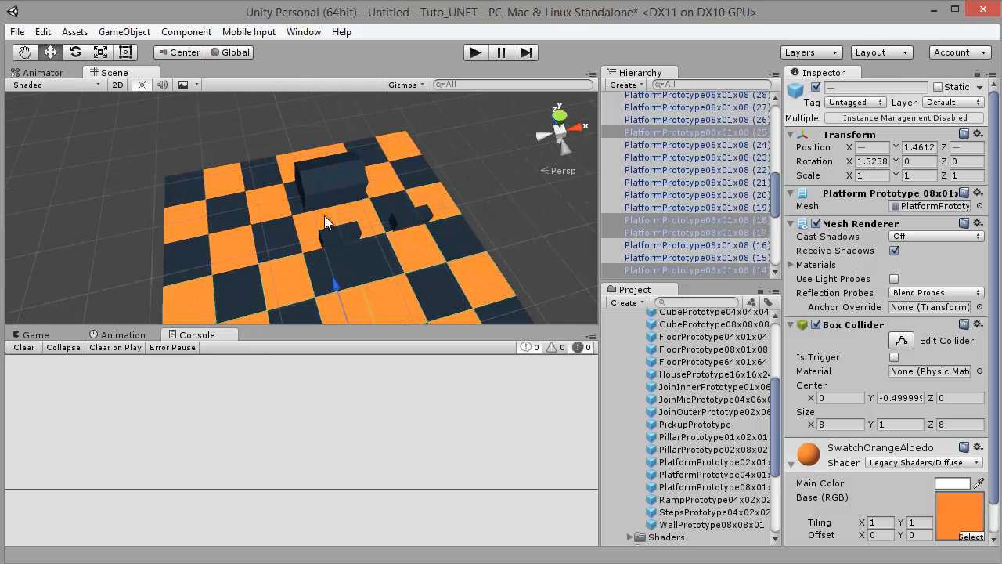
left_click(220, 237, "shift")
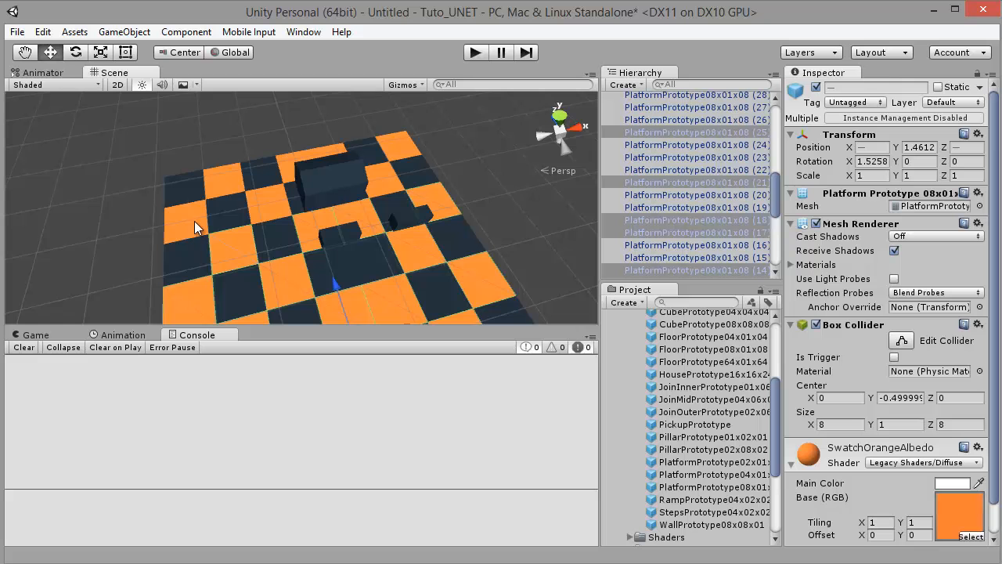
left_click(194, 221, "shift")
left_click(225, 187, "shift")
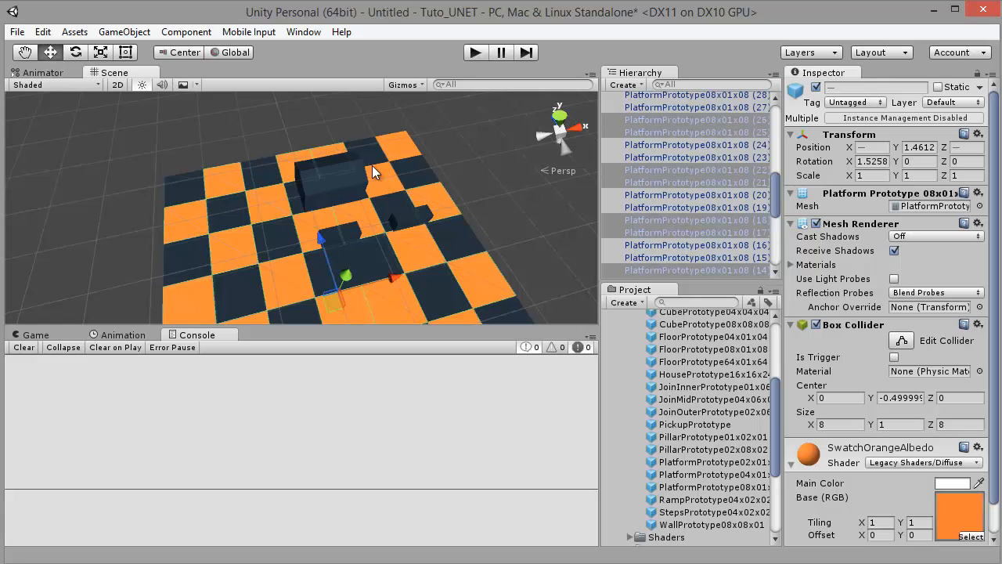
scroll(687, 186, "down", 10)
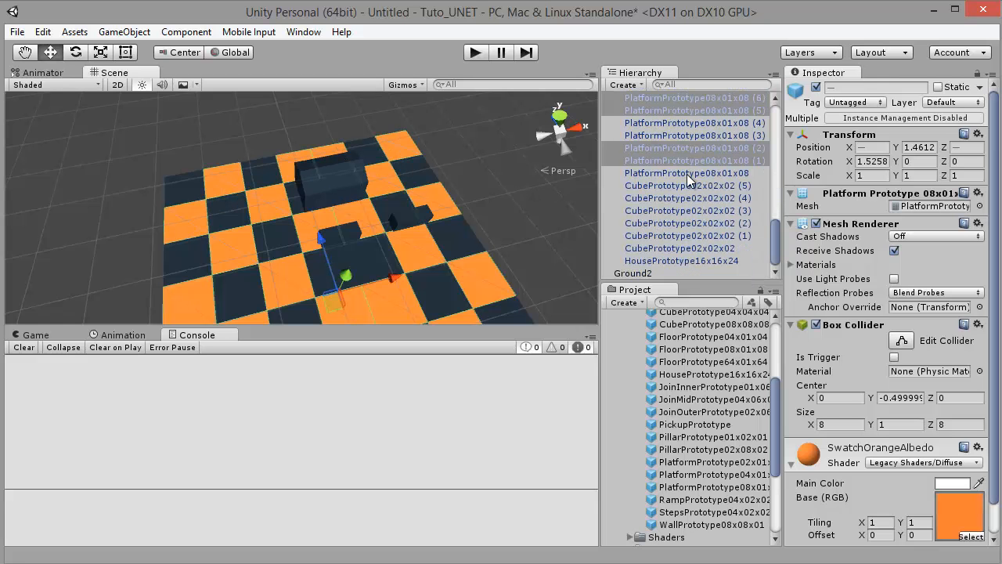
left_click_drag(675, 162, 634, 270)
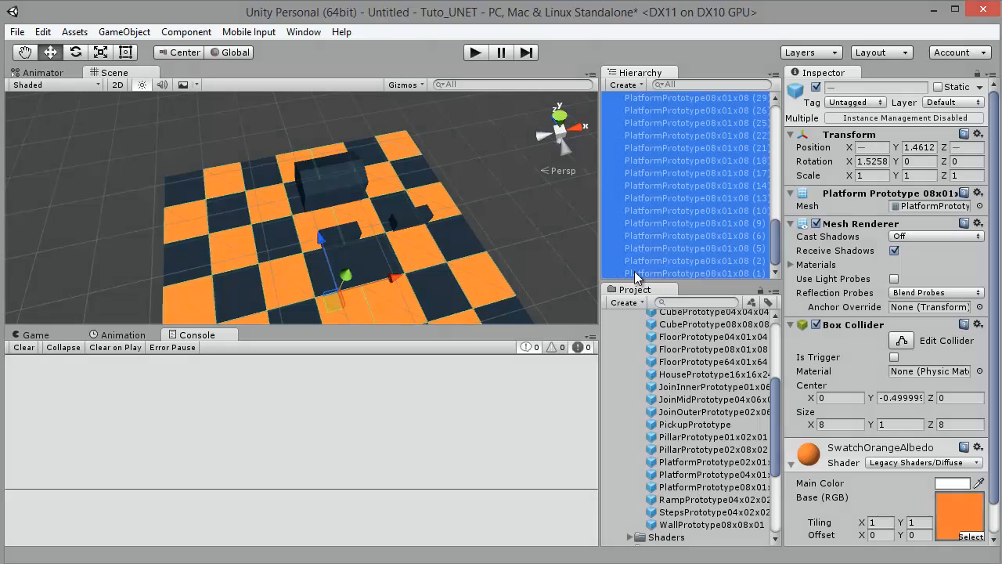
left_click_drag(462, 227, 575, 177, "alt")
scroll(686, 173, "up", 10)
scroll(686, 174, "down", 3)
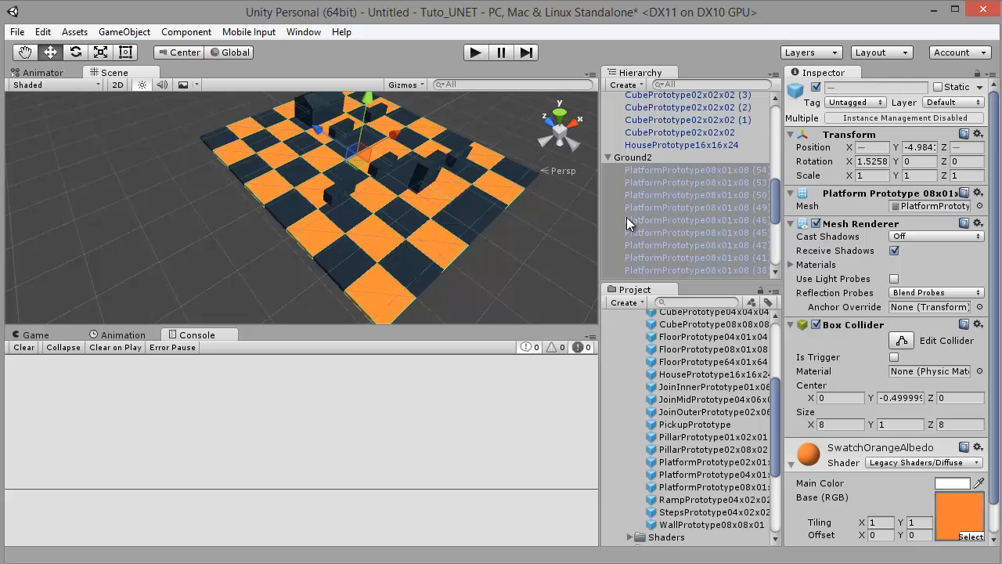
left_click(608, 158)
left_click(630, 137)
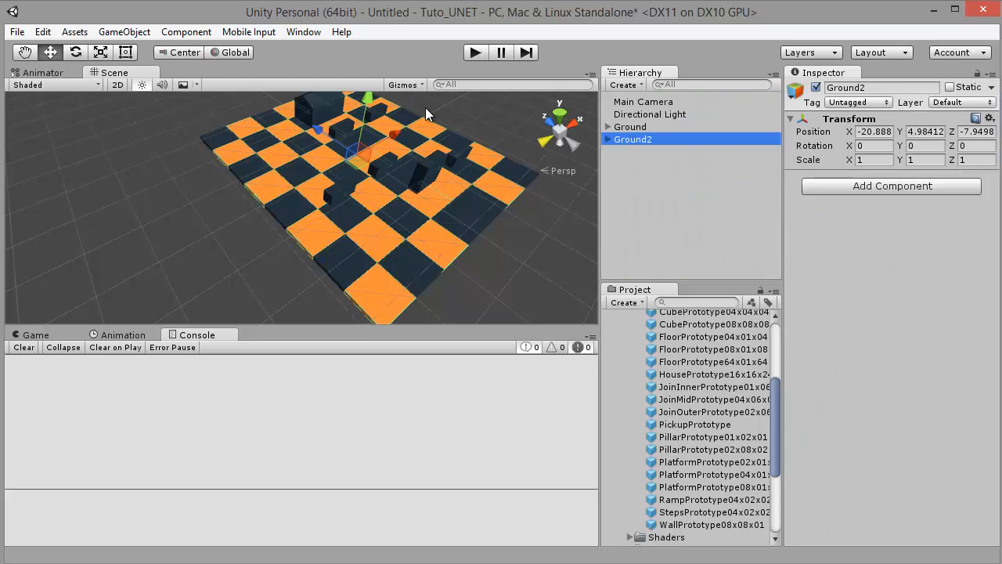
Try moving Ground2 to check that the orange tiles follow it, and undo the move.
mouse_move(364, 117)
left_mouse_down()
mouse_move(337, 212)
mouse_move(367, 126)
left_mouse_up()
key("ctrl+z")
middle_click_drag(367, 125, 370, 166)
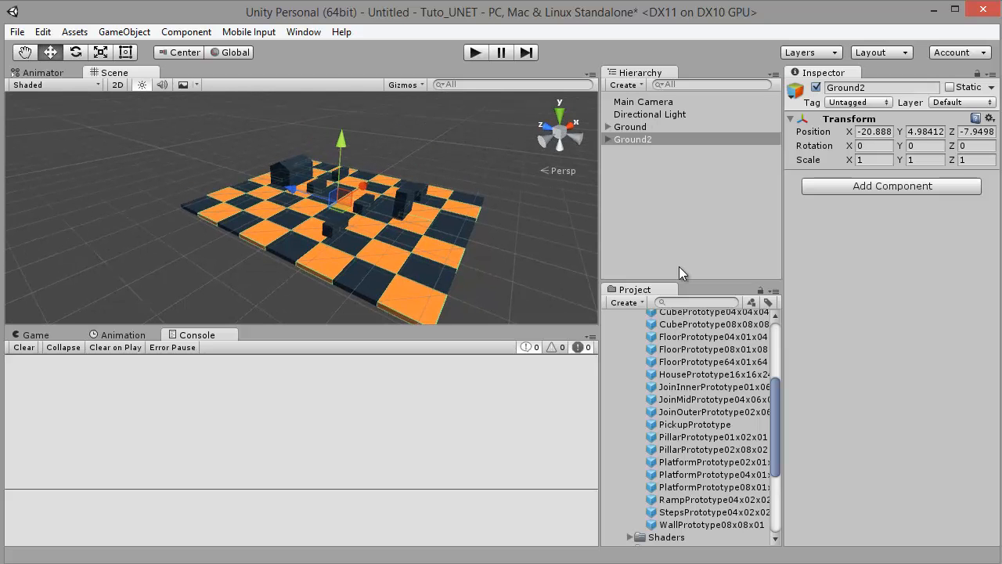
Combine the meshes of the orange tiles with Draw Call Minimizer, using Ground2 as the parent of the combined objects.
left_click(319, 33)
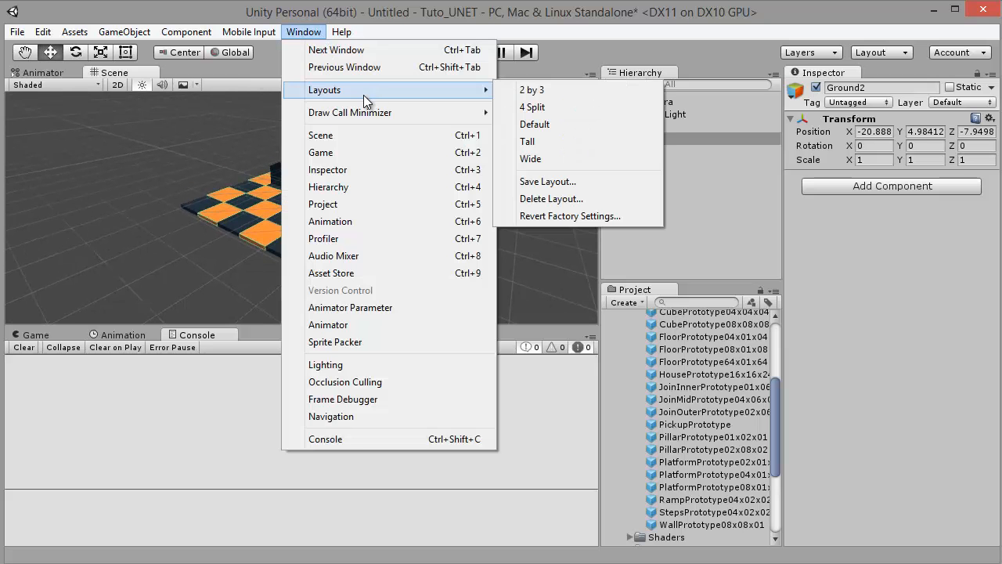
mouse_move(373, 112)
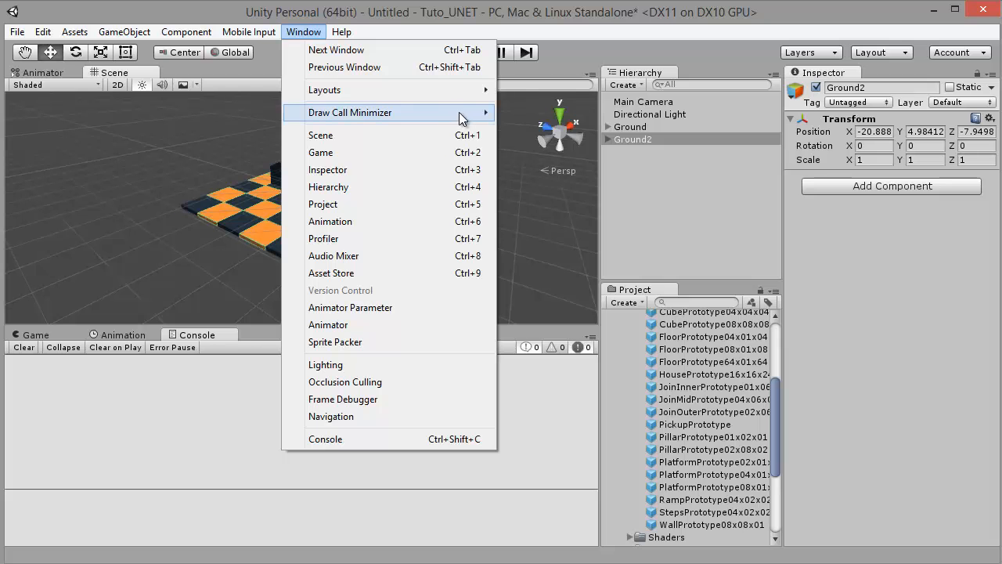
mouse_move(587, 116)
left_click(678, 146)
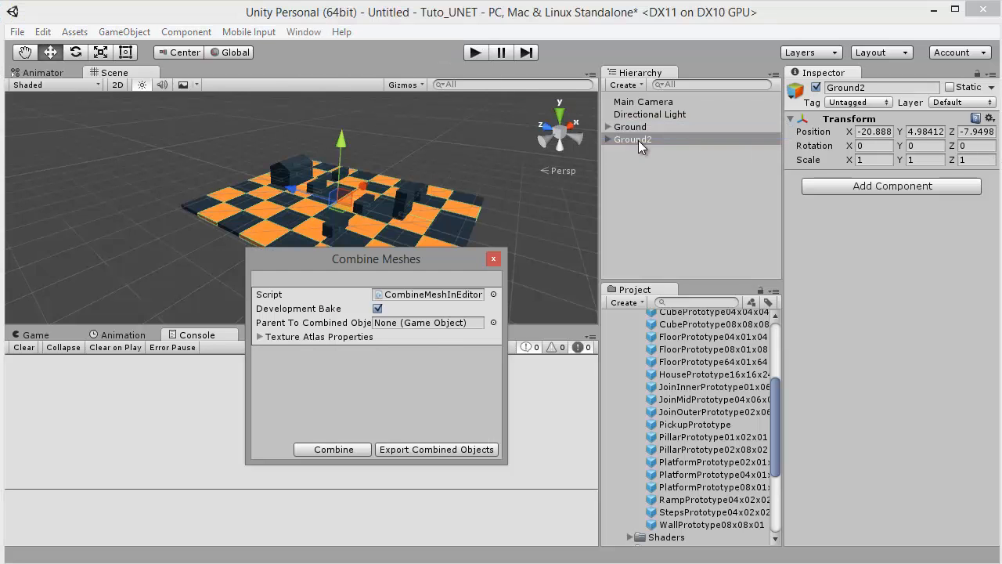
left_click_drag(638, 140, 429, 327)
left_click(338, 449)
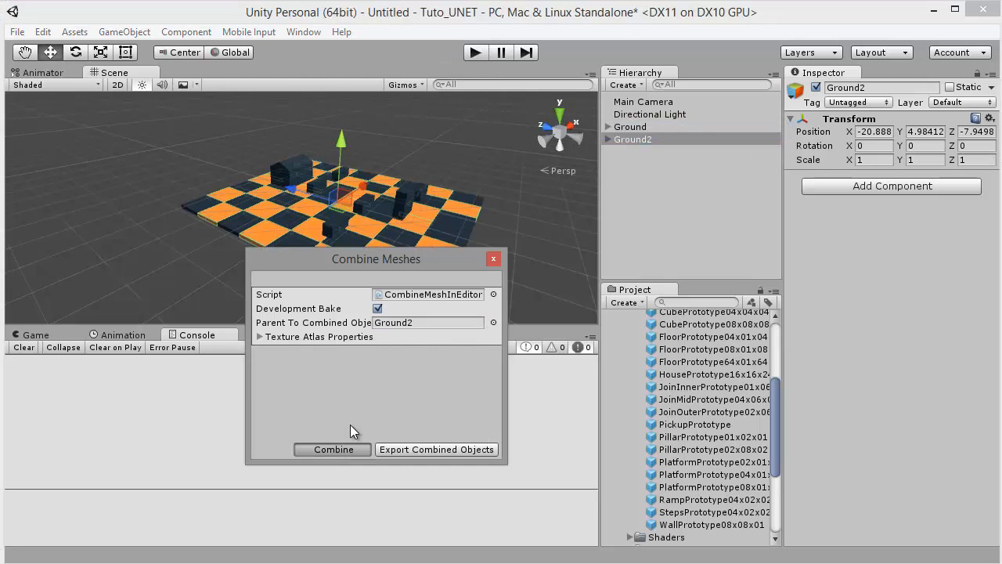
Combine the meshes of the dark tiles with Draw Call Minimizer, using Ground as the parent of the combined objects.
left_click_drag(628, 128, 439, 325)
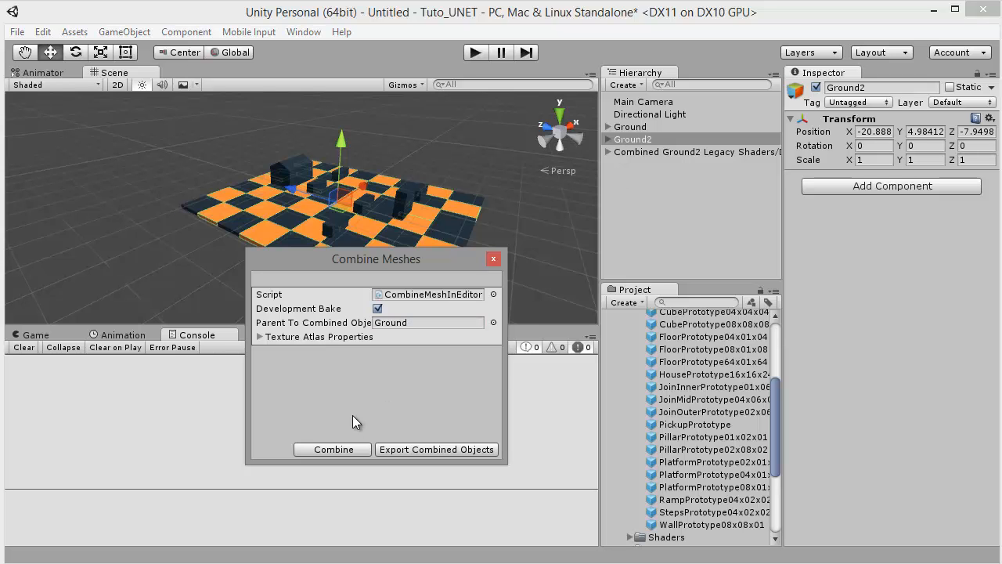
left_click(335, 450)
left_click(493, 258)
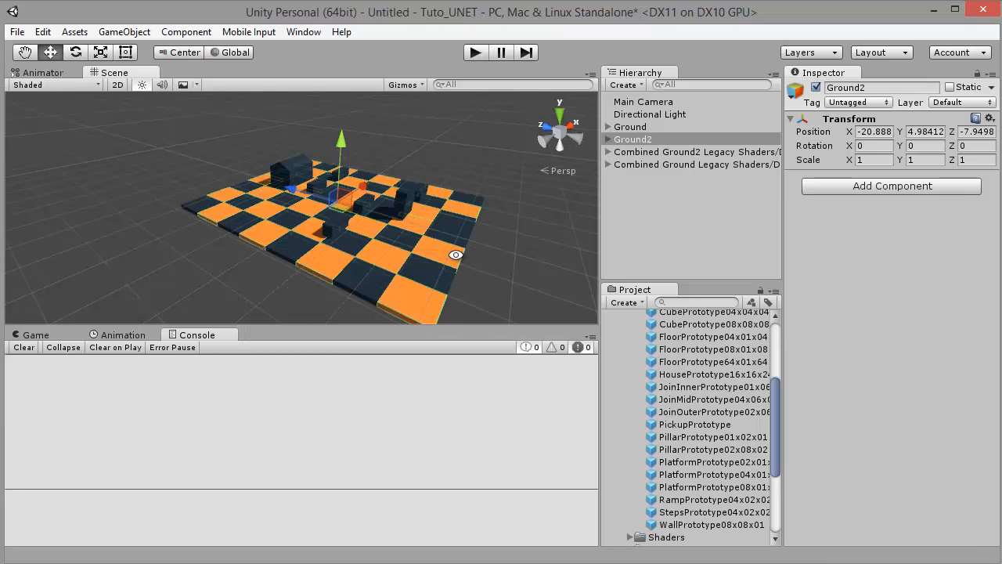
Try moving the combined orange mesh and the combined dark mesh upward, undoing each move.
left_click_drag(495, 258, 347, 246, "alt")
left_click(347, 246)
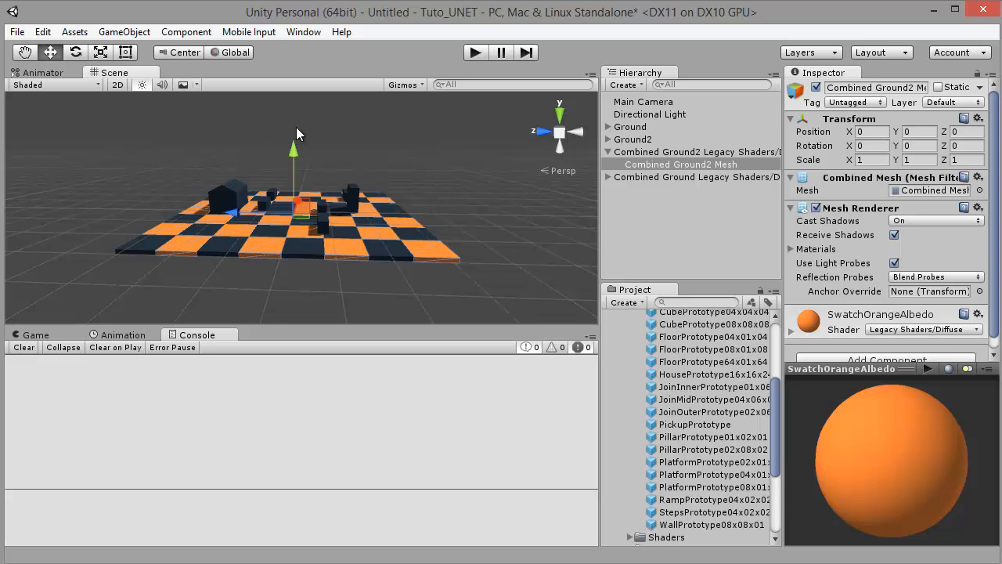
left_click_drag(294, 153, 330, 96)
key("ctrl+z")
left_click(294, 248)
left_click_drag(297, 141, 311, 185)
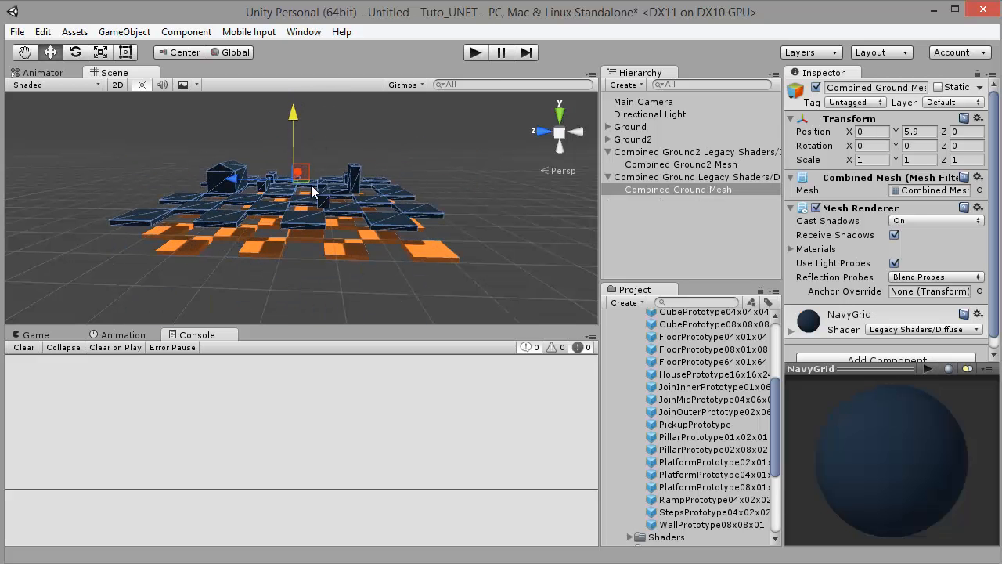
key("ctrl+z")
Enlarge the Scene view by shrinking the console area below it.
left_click_drag(213, 219, 277, 238, "alt")
scroll(364, 217, "down", 1)
scroll(366, 212, "up", 3)
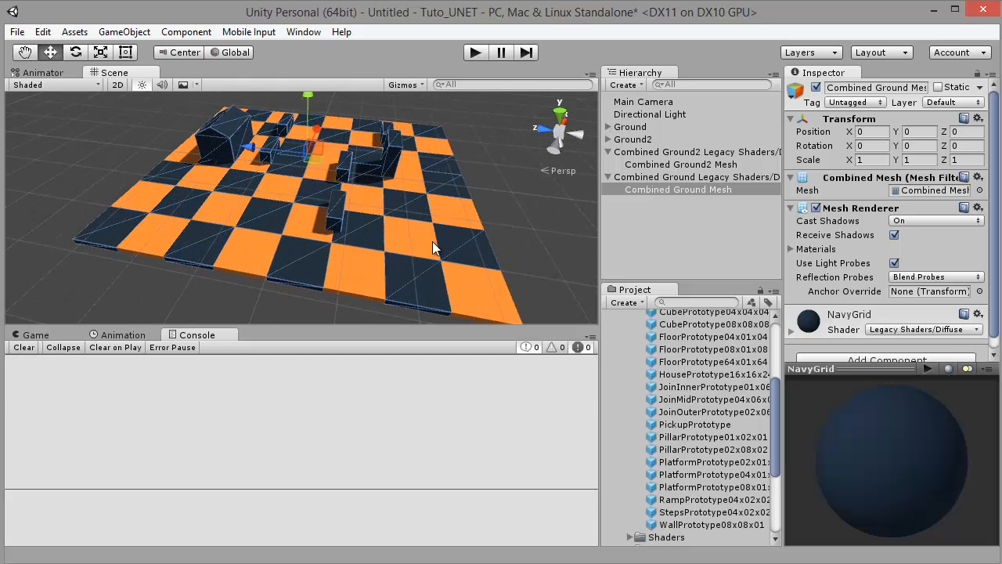
left_click_drag(406, 324, 366, 253)
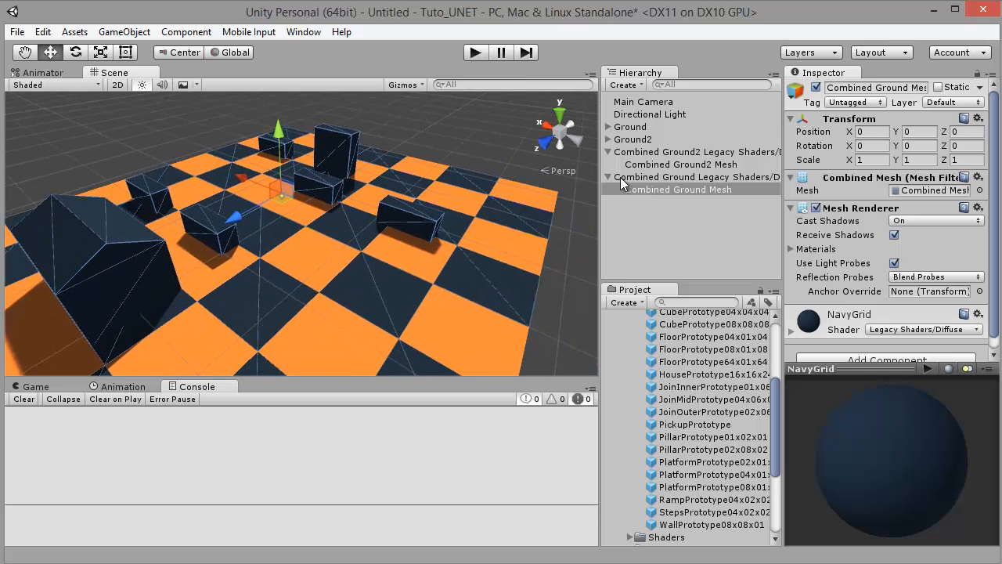
Move both combined meshes to the root of the scene and delete their two emptied parent objects.
left_click_drag(645, 188, 647, 96)
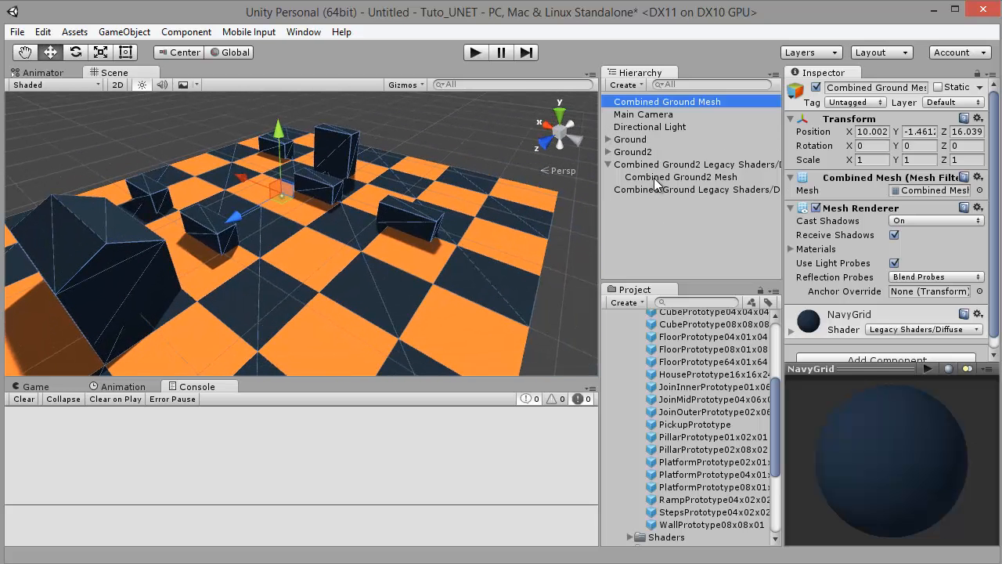
left_click(654, 178)
left_click_drag(653, 177, 647, 98)
left_click(636, 177)
left_click(636, 190, "shift")
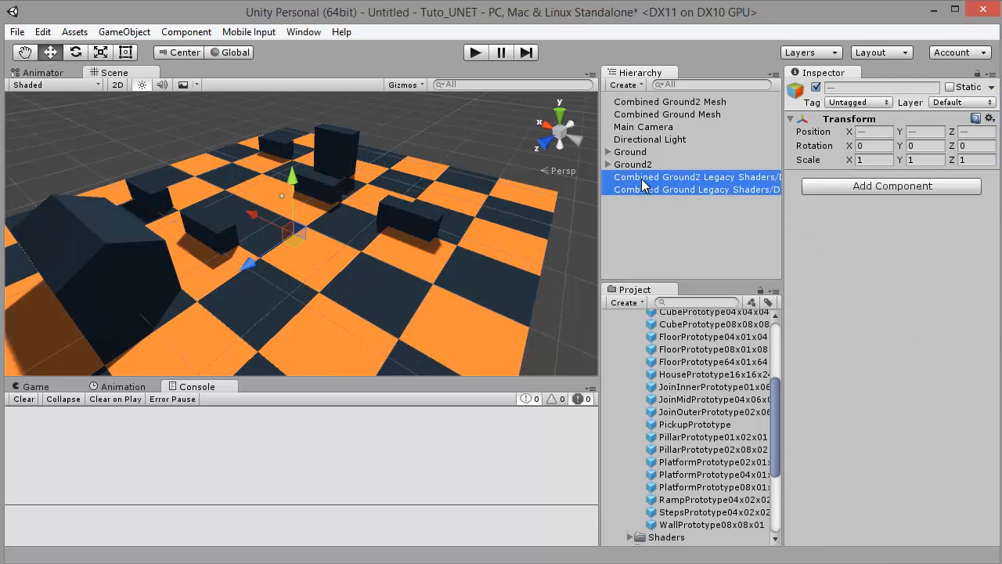
key("Delete")
left_click(647, 103)
key("Down")
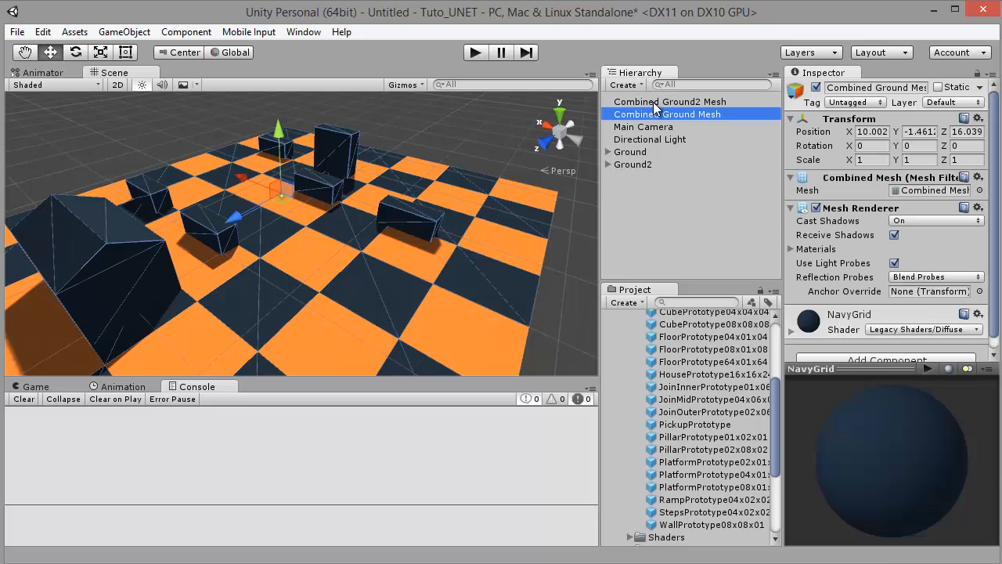
key("Up")
key("Down")
key("Up")
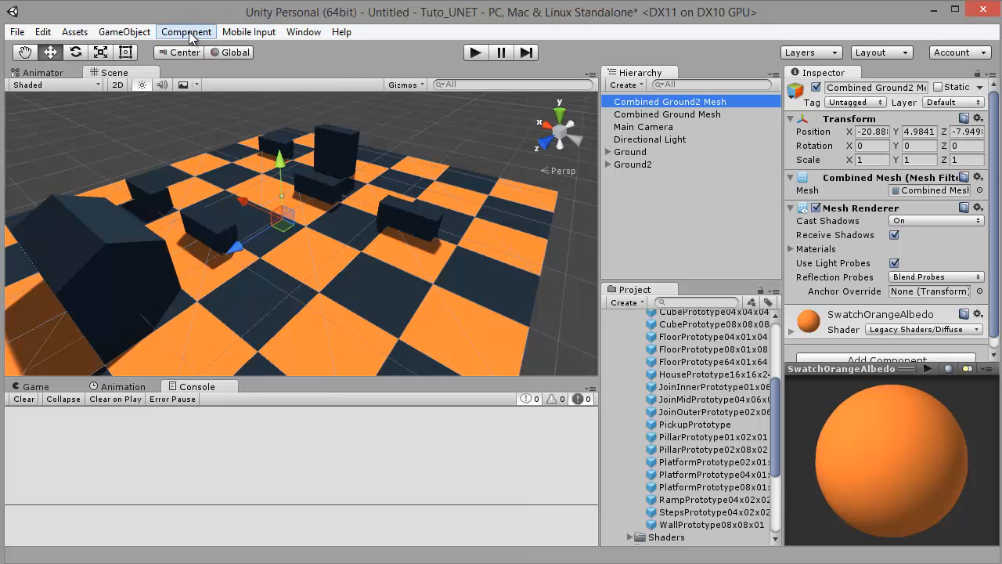
Create an empty game object at the root of the scene and name it Env.
left_click(124, 31)
left_click(145, 50)
key("F2")
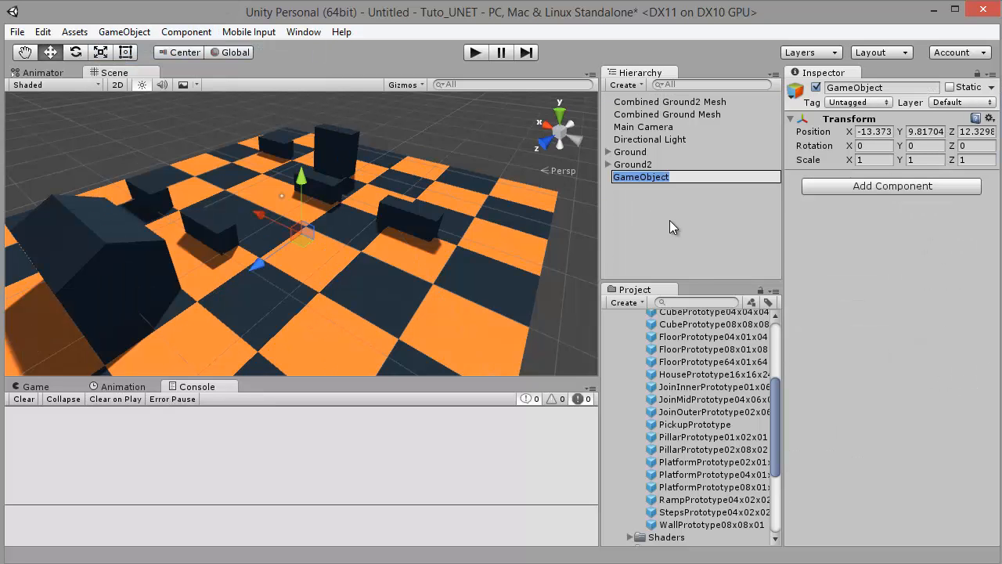
type("Ev")
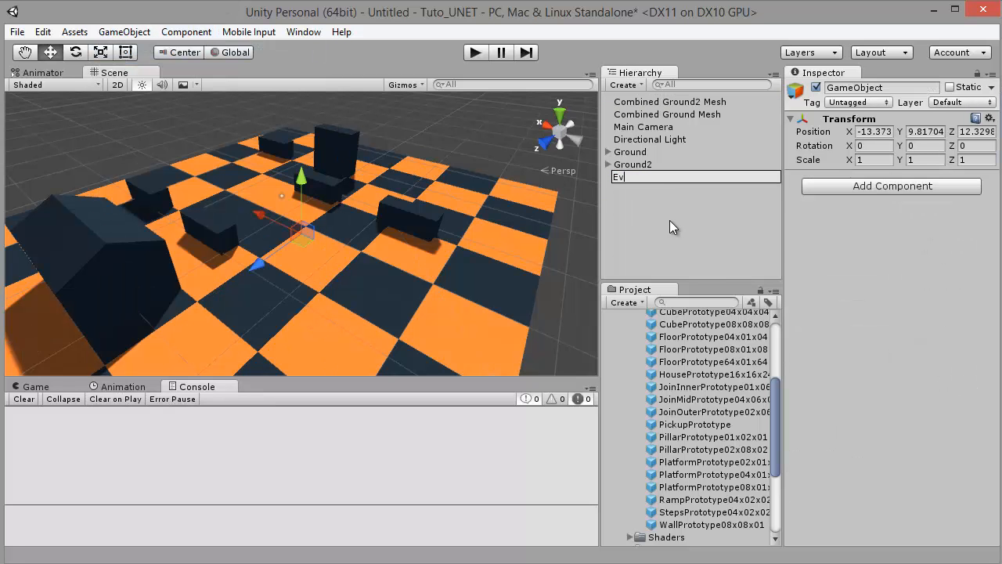
type("v")
key("Return")
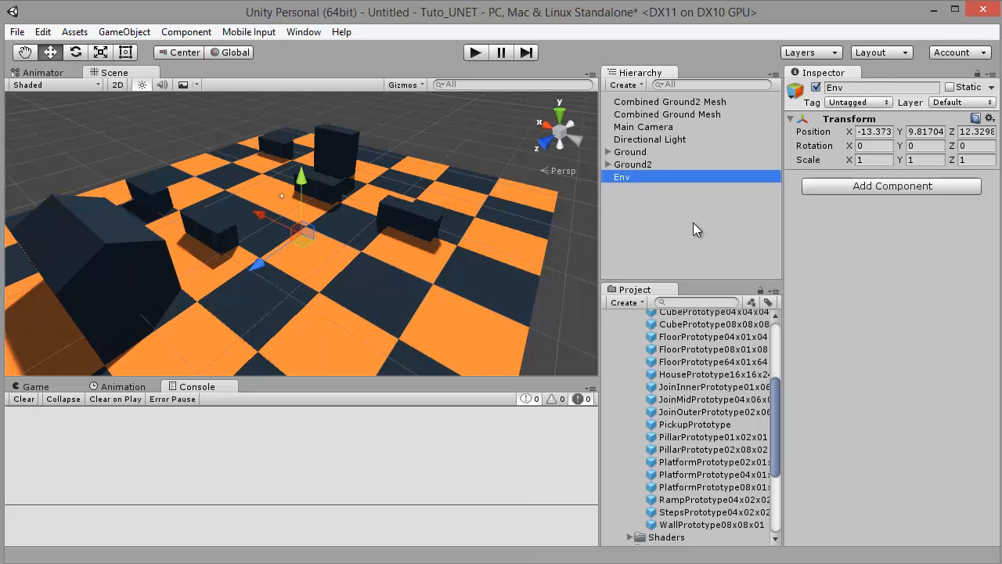
Make both combined meshes, Ground, Ground2 and the Directional Light children of Env.
left_click(627, 154)
left_click(634, 164, "ctrl")
left_click(653, 114, "ctrl")
left_click(656, 103, "ctrl")
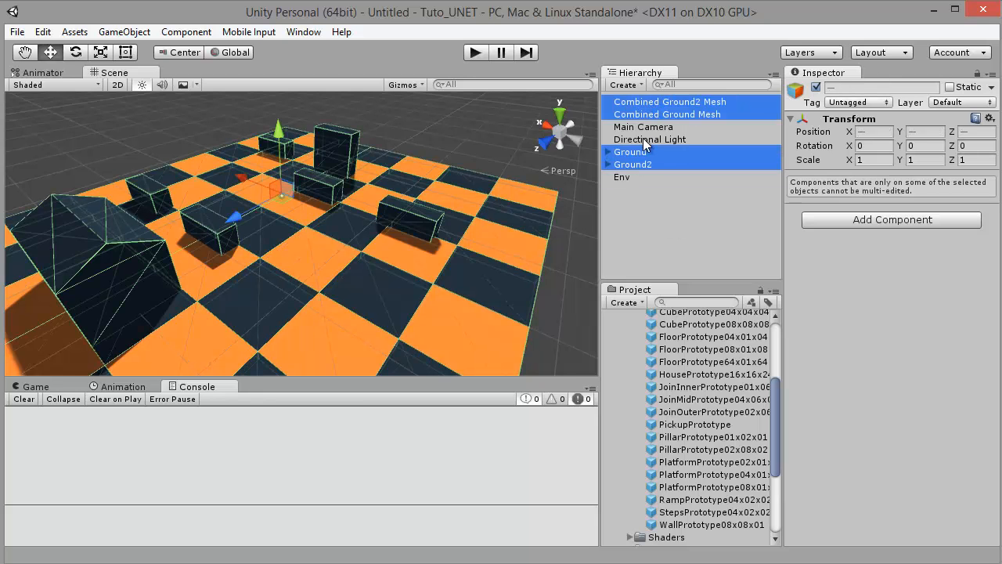
left_click(645, 141, "ctrl")
left_click_drag(634, 166, 630, 176)
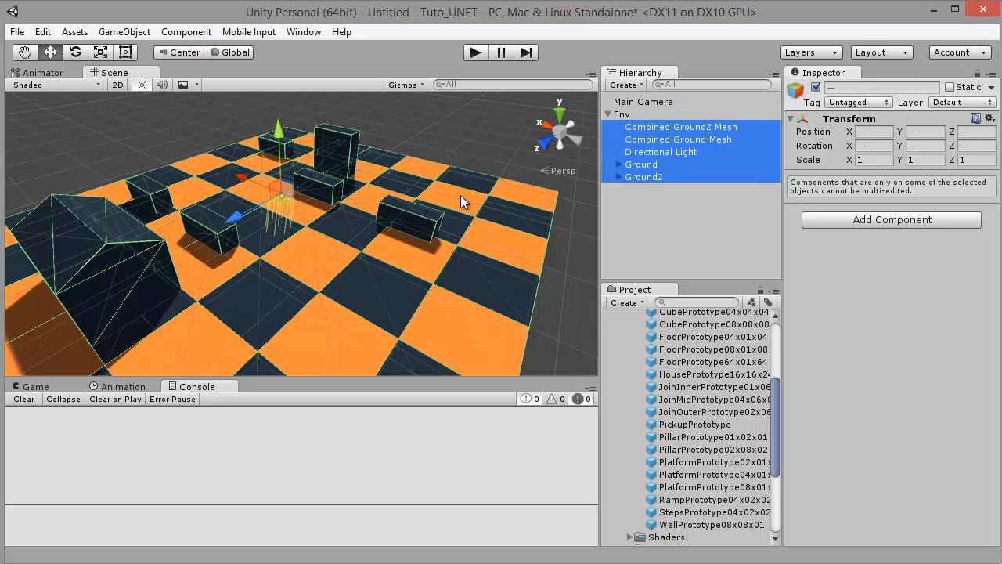
Examine the combined dark mesh from several angles and review the Directional Light's settings.
left_click(417, 216)
left_click(497, 143)
left_click_drag(411, 219, 274, 231, "alt")
middle_click_drag(297, 223, 378, 197)
middle_click_drag(218, 243, 79, 249)
left_click(448, 222)
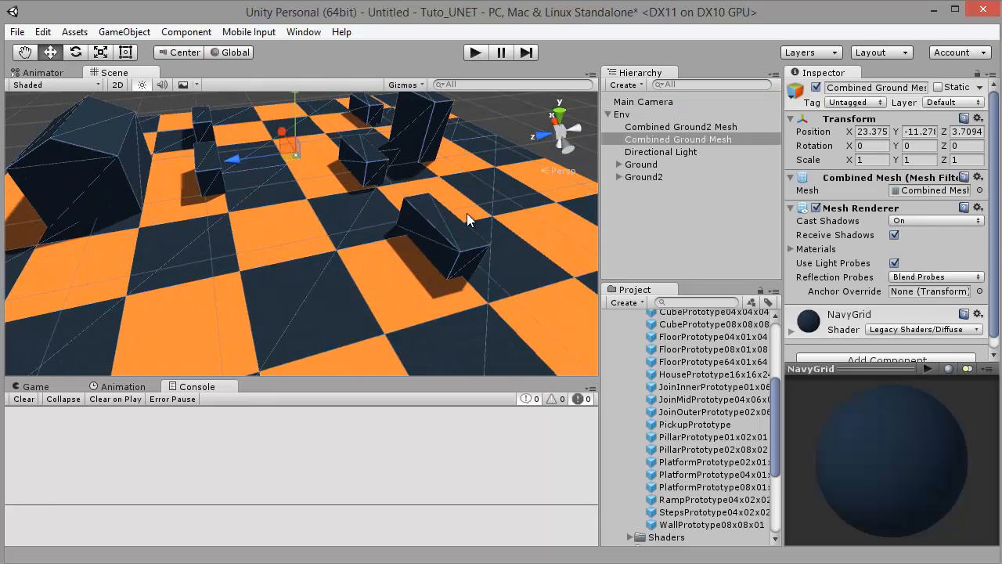
middle_click_drag(465, 218, 443, 225)
scroll(878, 210, "down", 1)
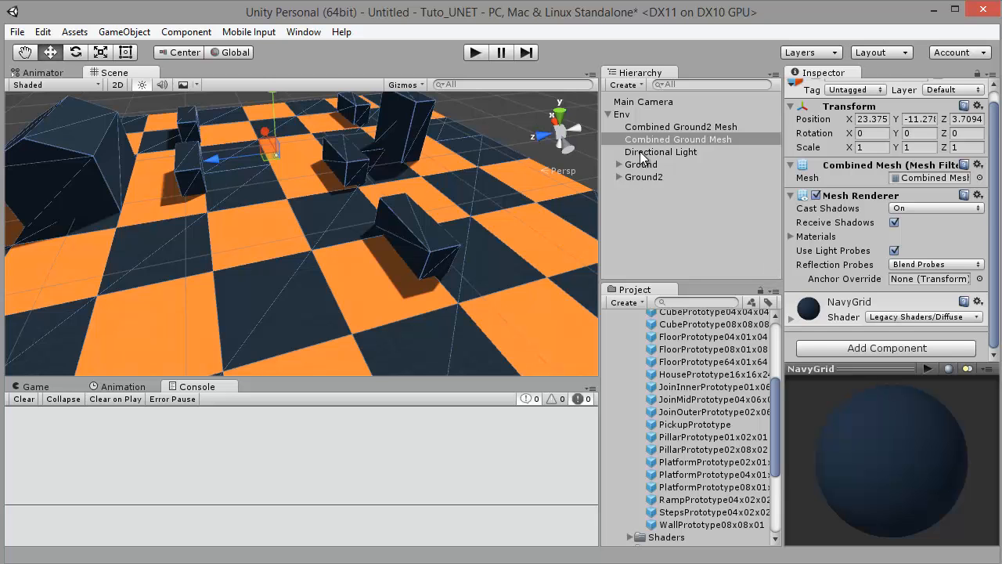
left_click(640, 152)
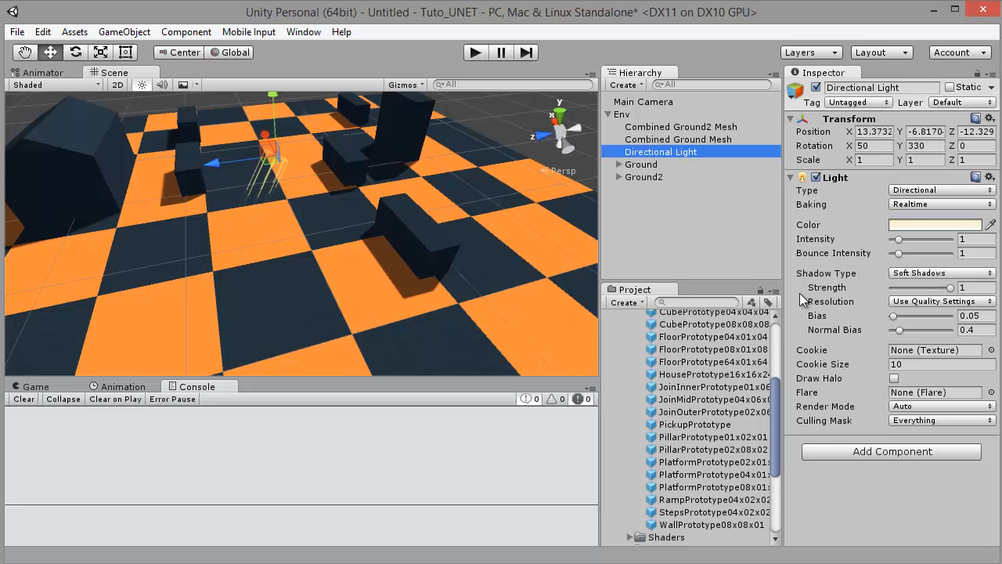
scroll(422, 266, "down", 5)
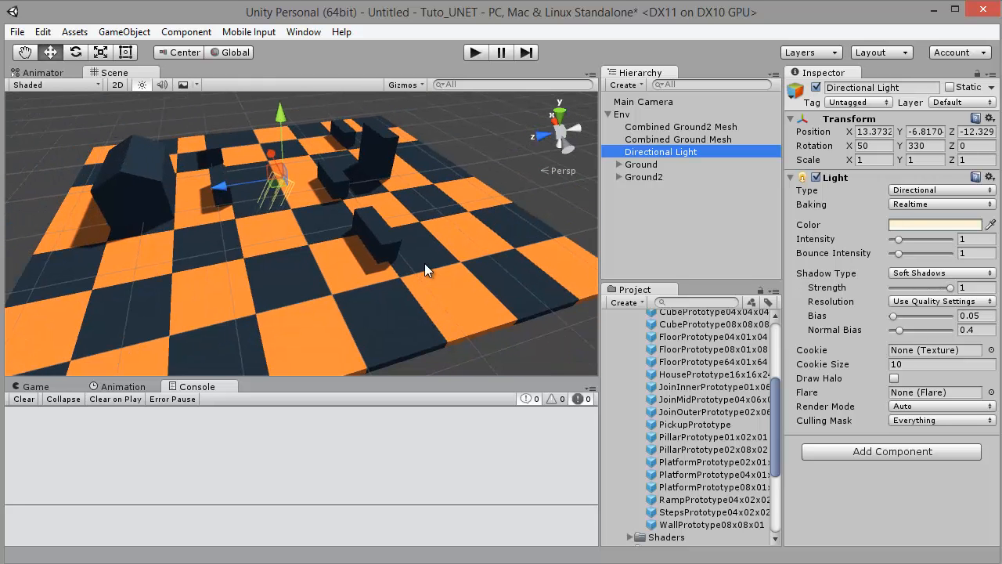
Save the scene as Jeu in the project's Assets folder.
key("ctrl+s")
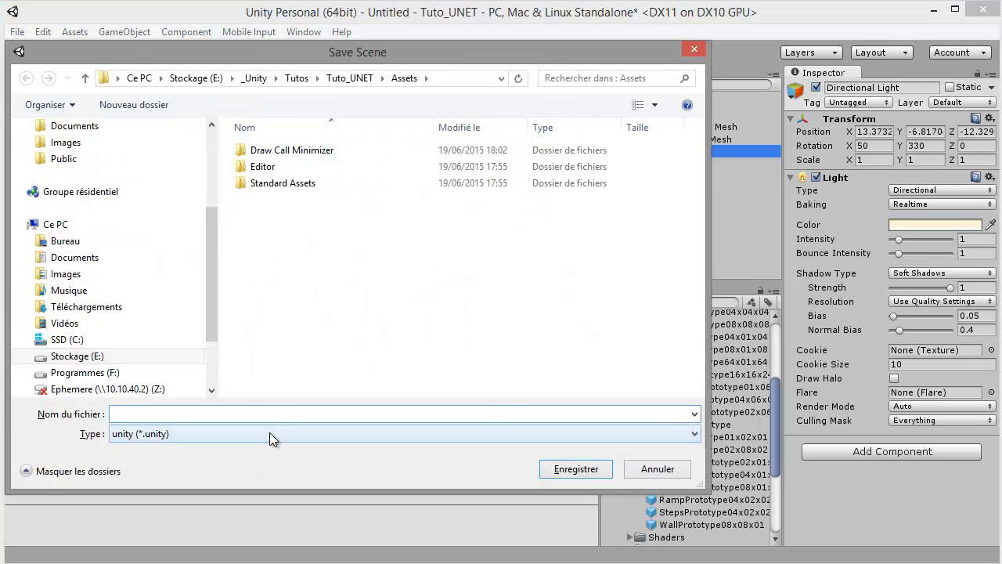
type("Jeu")
key("Return")
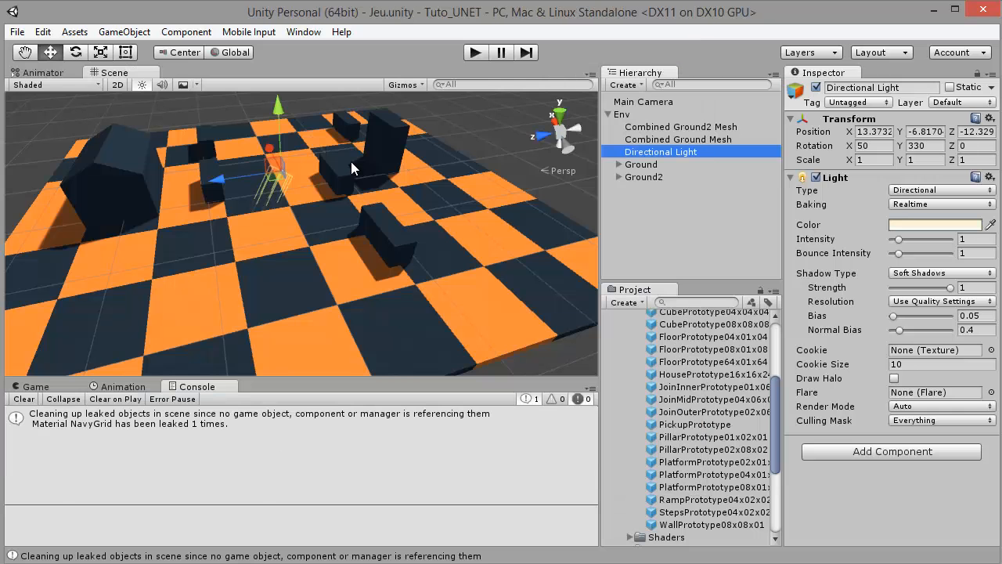
Locate the saved Jeu scene among the project assets and clear the console.
left_click_drag(775, 403, 775, 332)
left_click(608, 345)
left_click(634, 357)
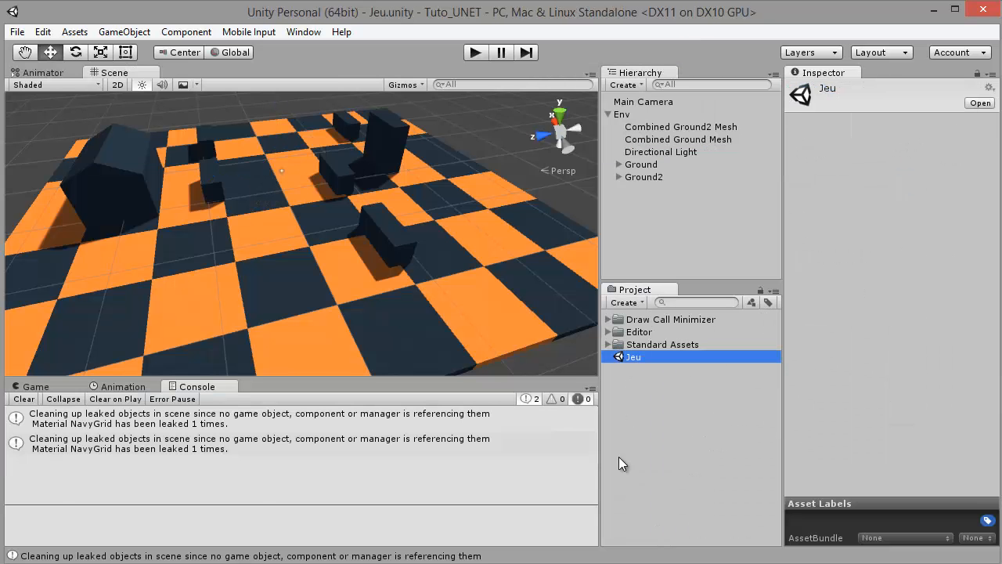
left_click(24, 398)
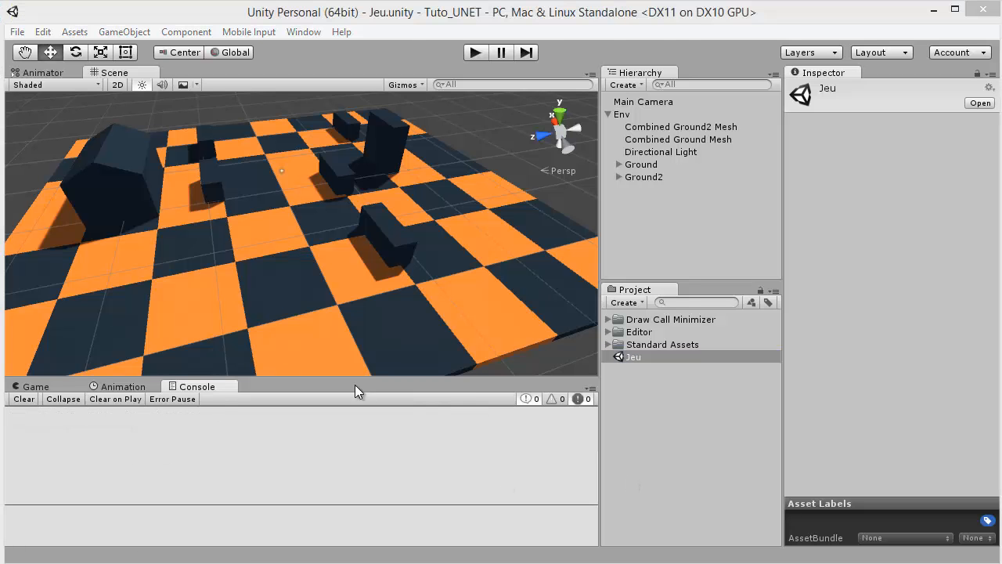
Show the Game view with the rendering statistics and enlarge it.
left_click(43, 386)
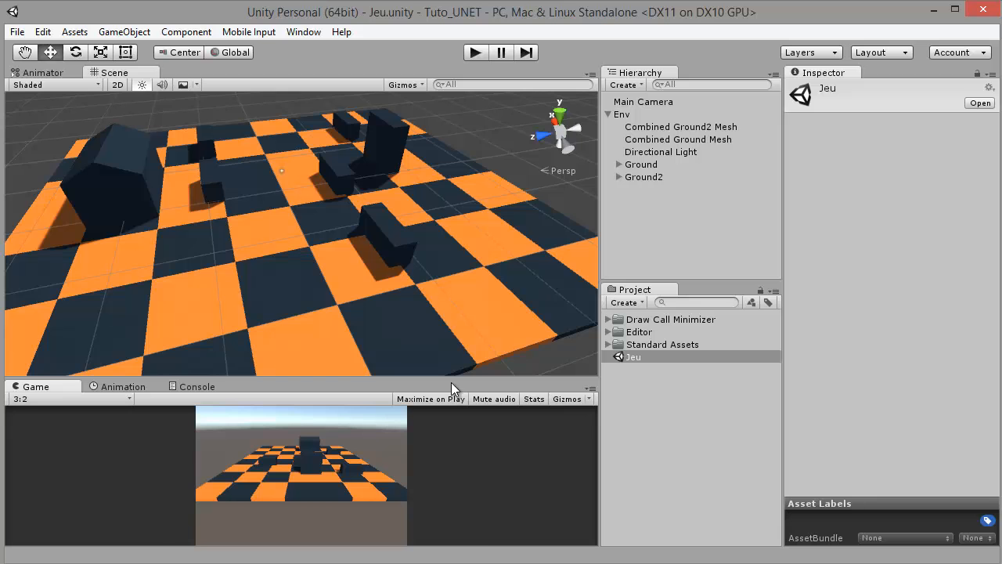
left_click_drag(451, 383, 451, 273)
left_click(533, 289)
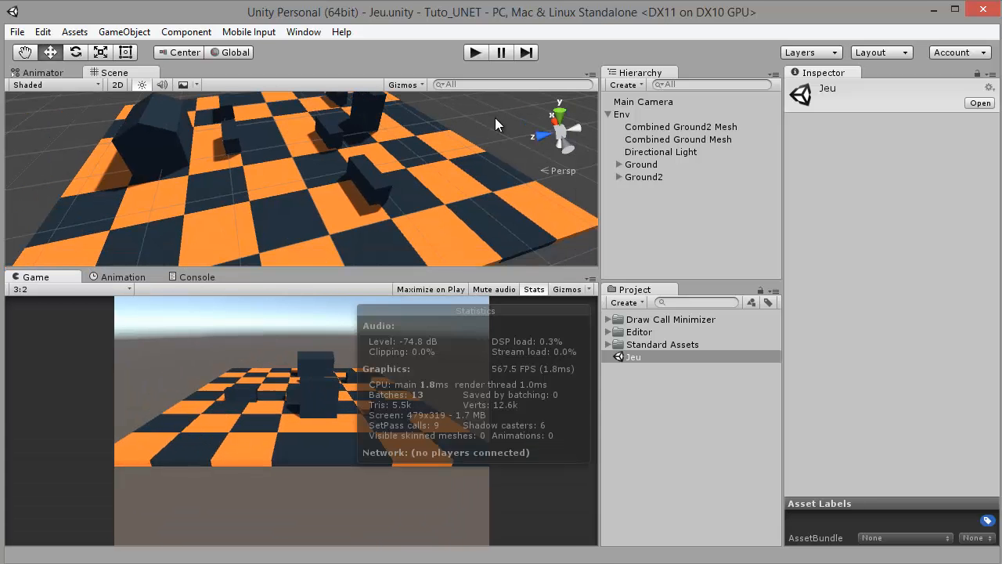
Run the scene, switch the Directional Light off and on to compare the batch statistics, and stop playing.
left_click(472, 52)
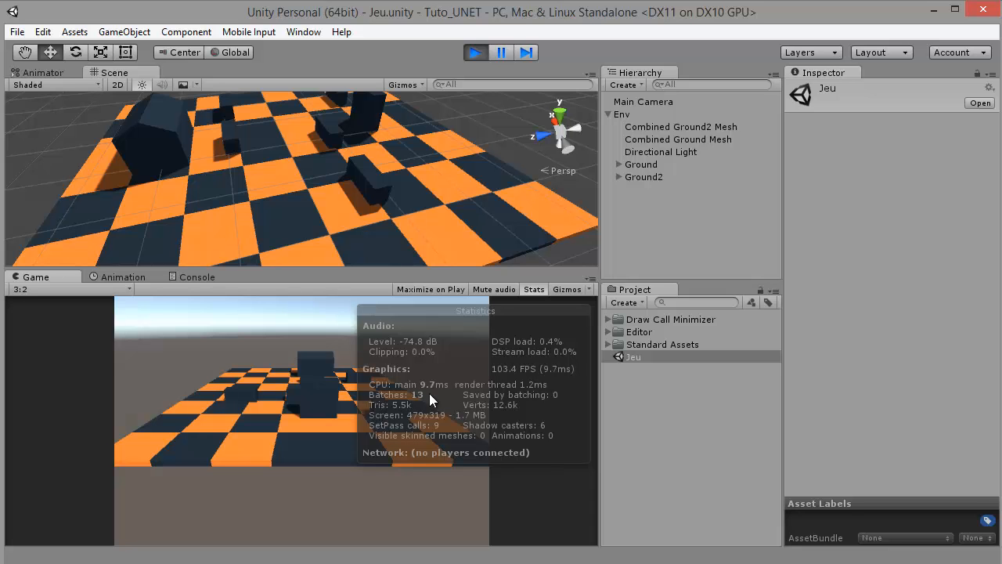
left_click(663, 153)
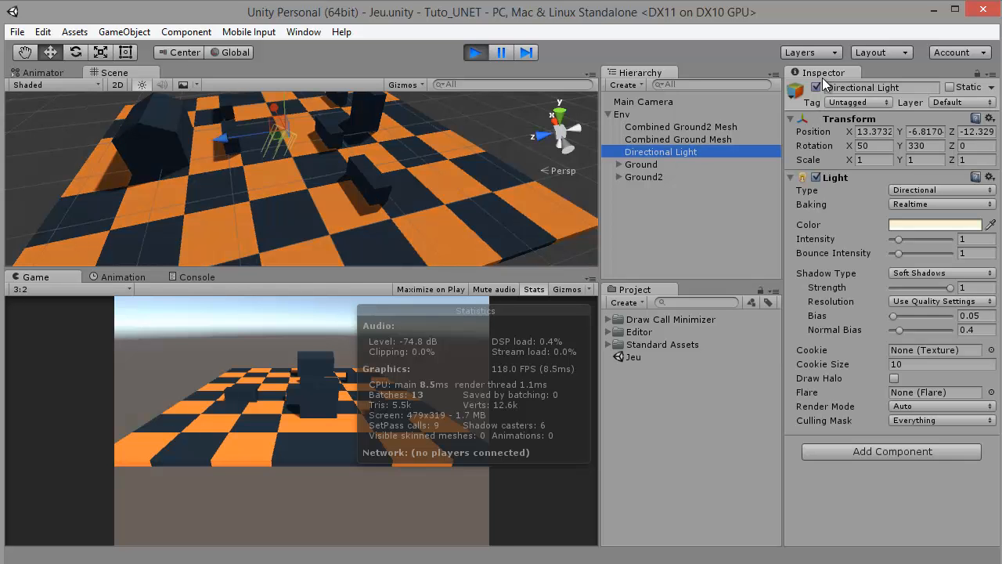
left_click(817, 87)
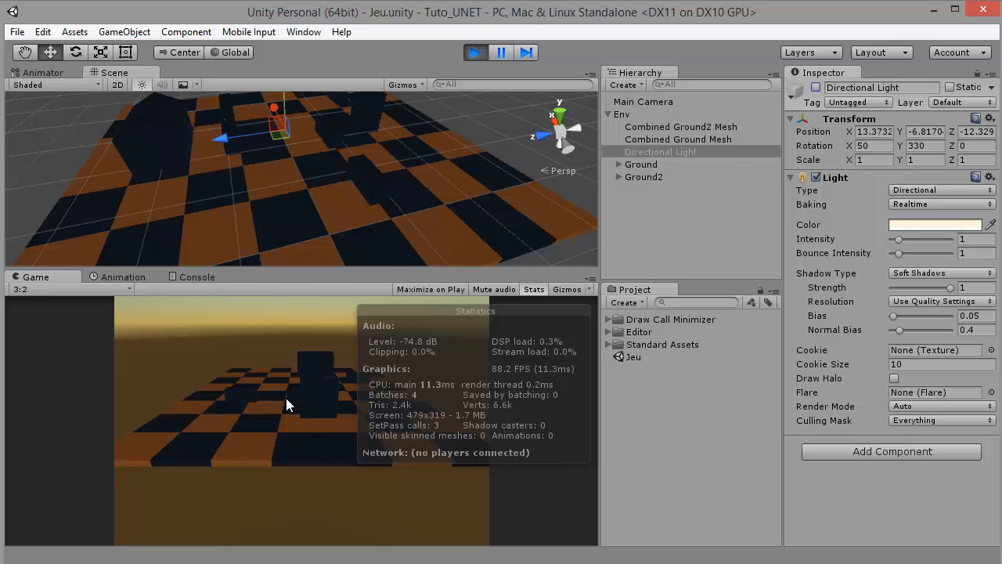
left_click(816, 86)
left_click(475, 52)
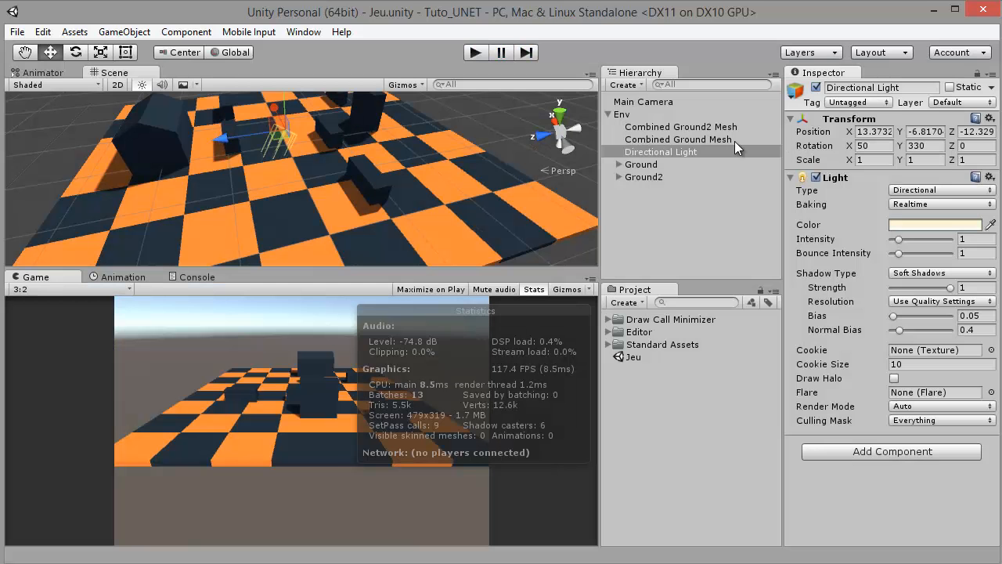
Disable the Directional Light and add a point light to the scene.
left_click(817, 86)
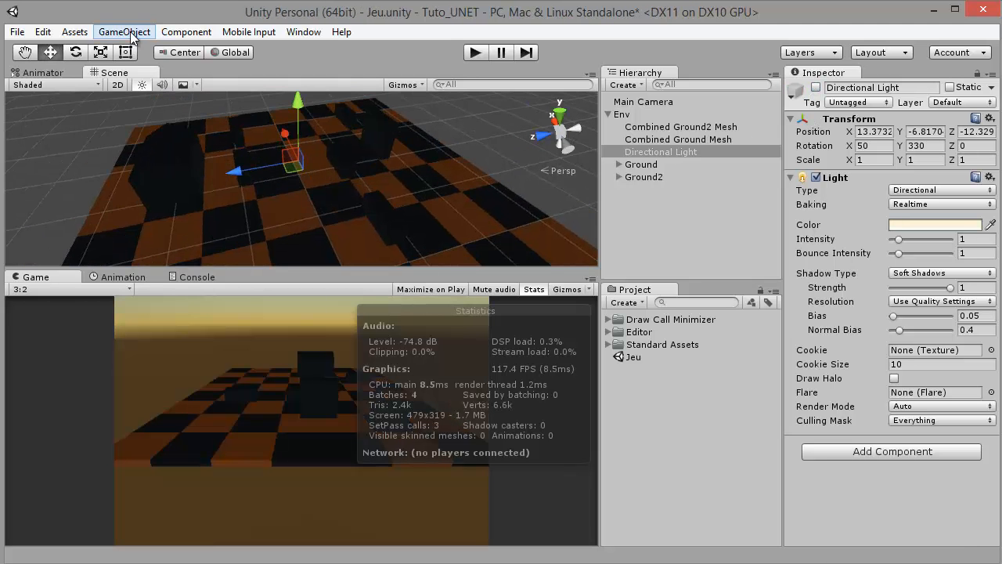
left_click(123, 32)
mouse_move(188, 85)
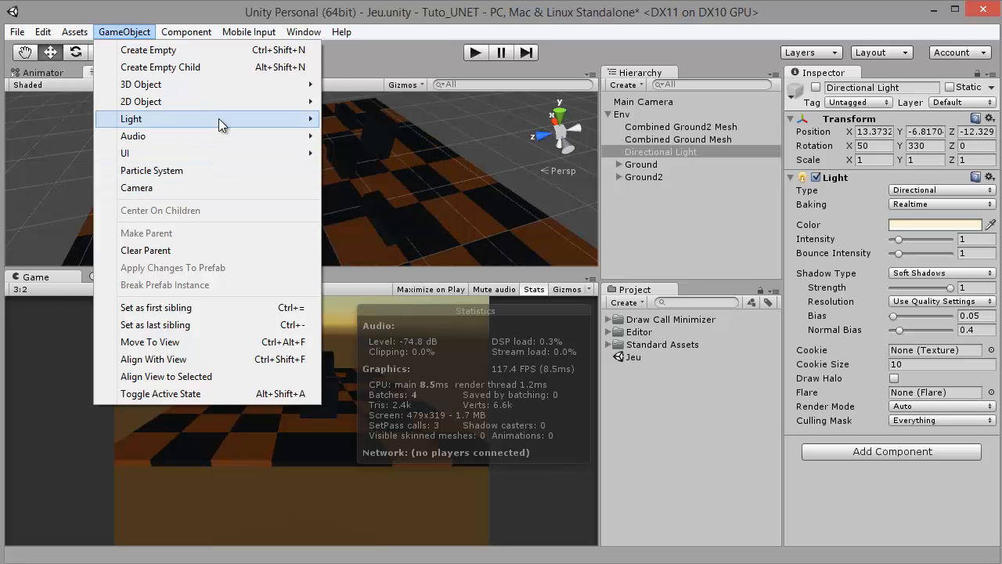
mouse_move(218, 119)
left_click(400, 137)
middle_click_drag(371, 148, 442, 161)
scroll(442, 161, "down", 6)
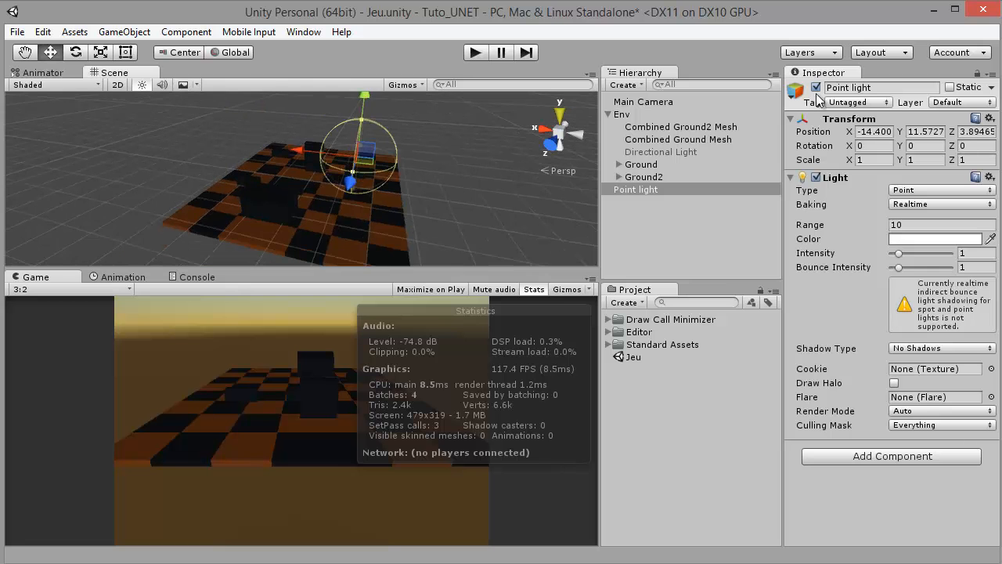
Set the point light's position to 0, 0, 0 and raise it above the ground to about Y 18.2.
left_click(874, 129)
type("0")
key("Tab")
type("0")
key("Tab")
type("0")
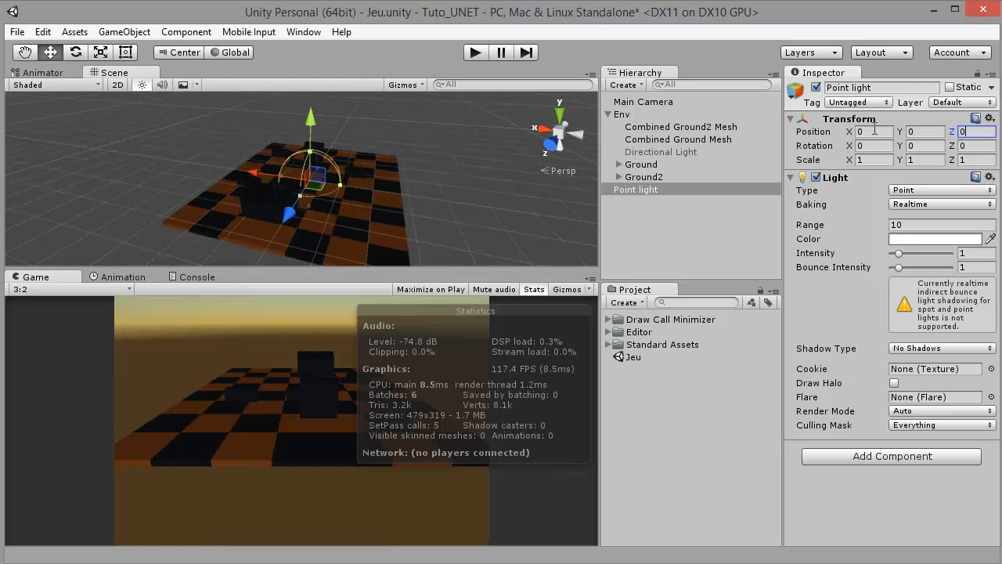
left_click_drag(317, 123, 321, 74)
scroll(346, 136, "down", 2)
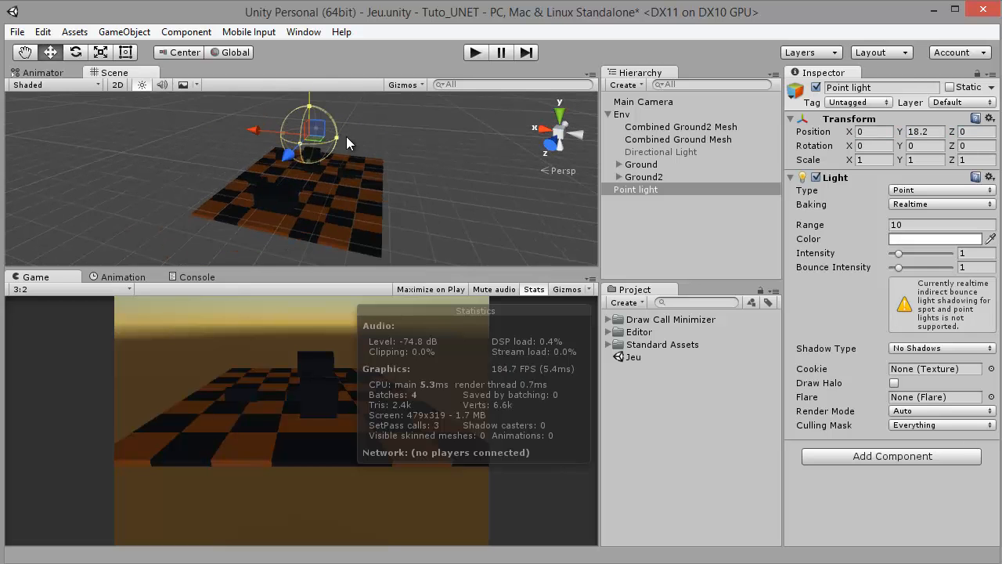
Enlarge the point light's range to about 956 so it covers the whole ground.
left_click_drag(340, 136, 855, 212)
scroll(325, 175, "down", 2)
scroll(325, 175, "down", 6)
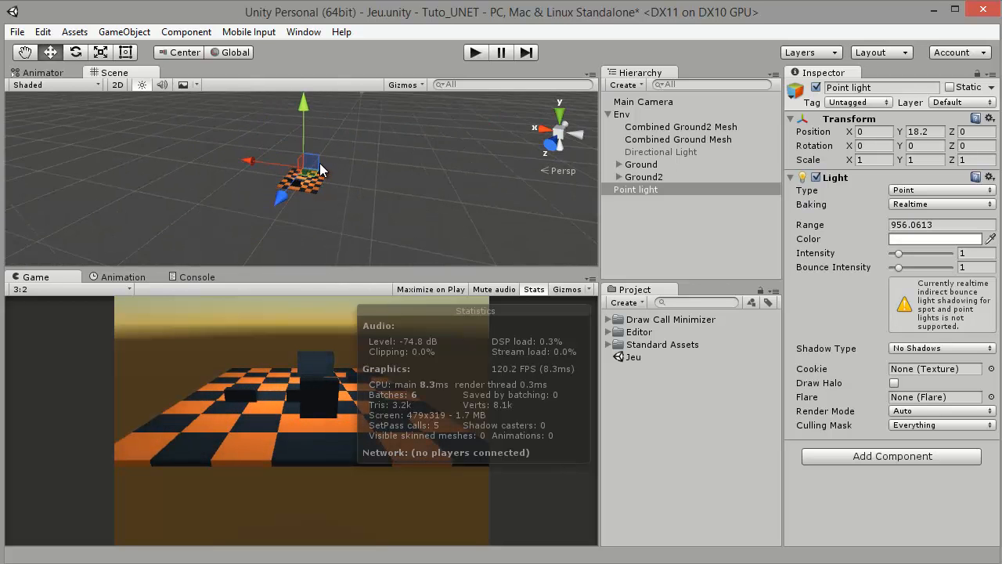
Raise the point light to about Y 119 and set its intensity to 1.5.
left_click_drag(307, 127, 314, 102)
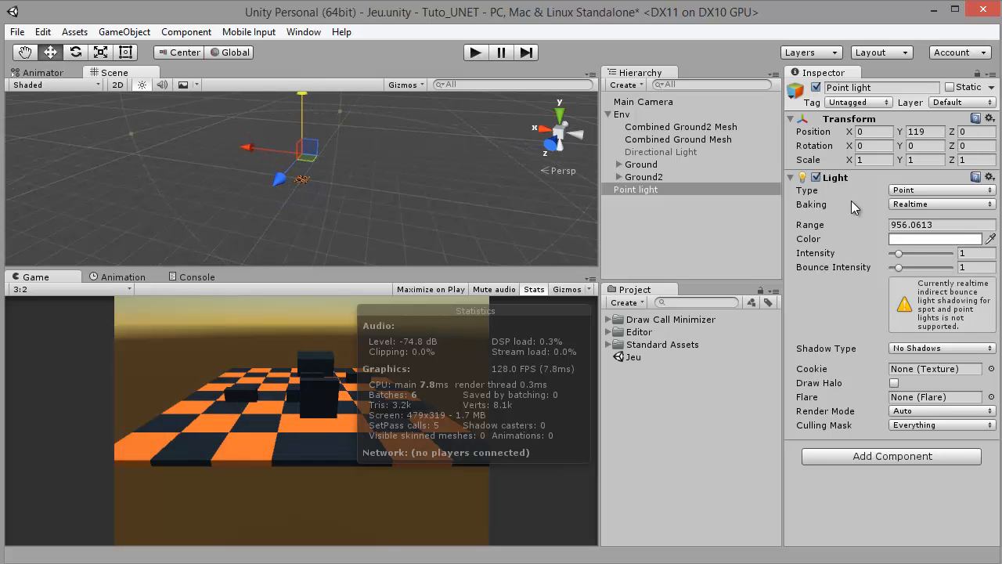
left_click(977, 255)
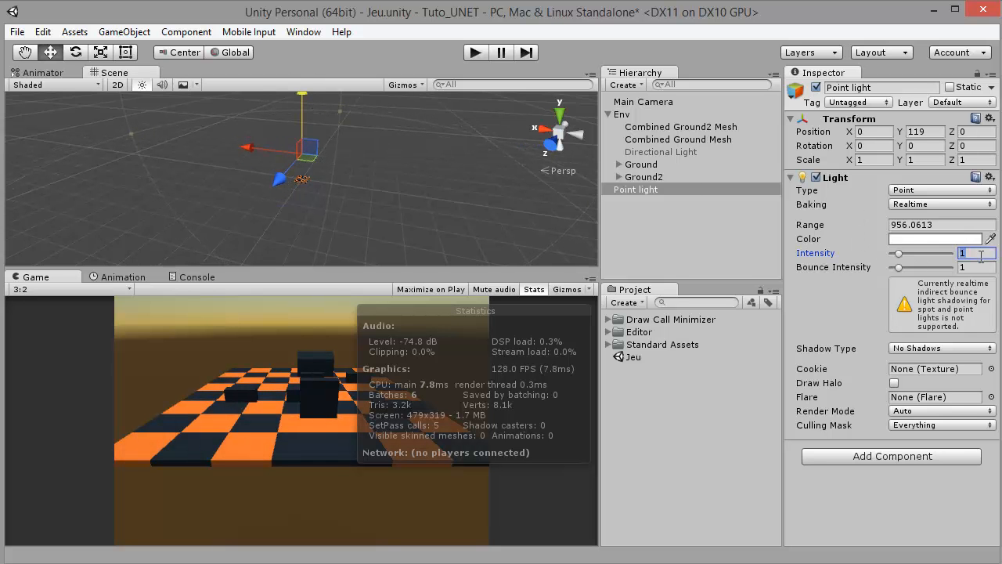
type(".5")
mouse_move(443, 154)
left_mouse_down("alt")
mouse_move(269, 224)
mouse_move(299, 186)
mouse_move(333, 218)
mouse_move(355, 150)
mouse_move(436, 137)
left_mouse_up("alt")
scroll(299, 185, "up", 5)
scroll(253, 167, "up", 6)
scroll(393, 157, "up", 4)
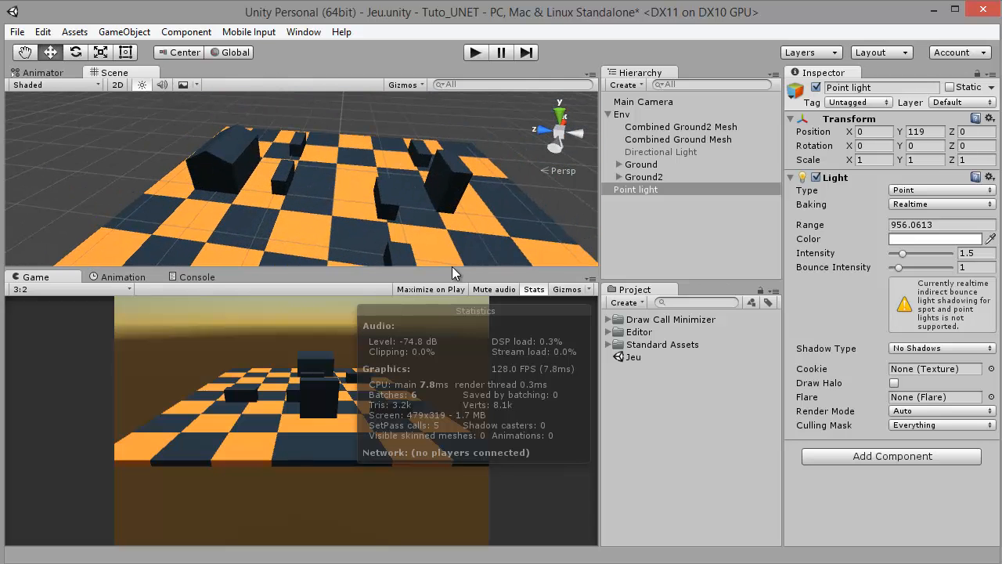
Run the scene with the point light to check the batch statistics, stop playing and hide the statistics overlay.
left_click(482, 53)
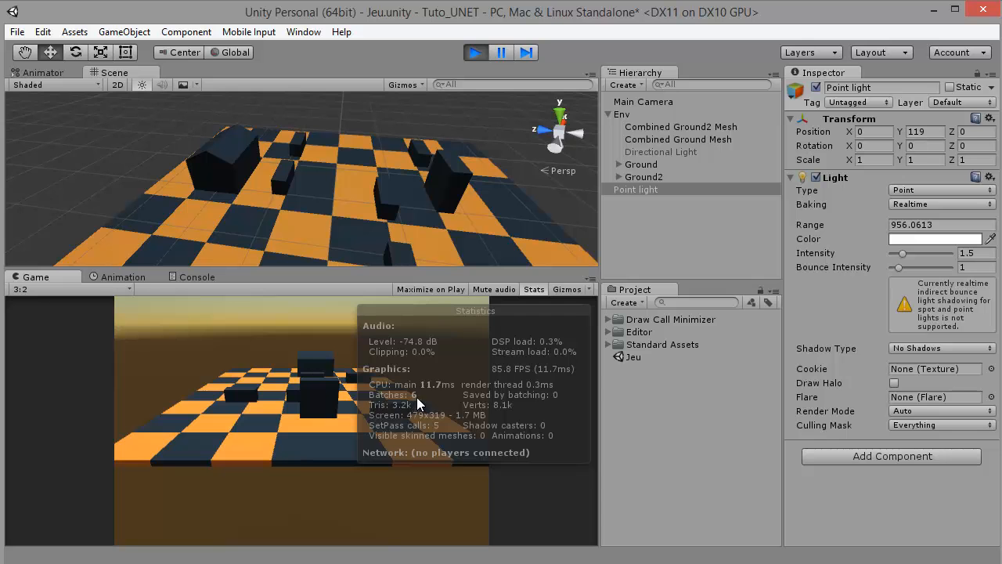
left_click(475, 53)
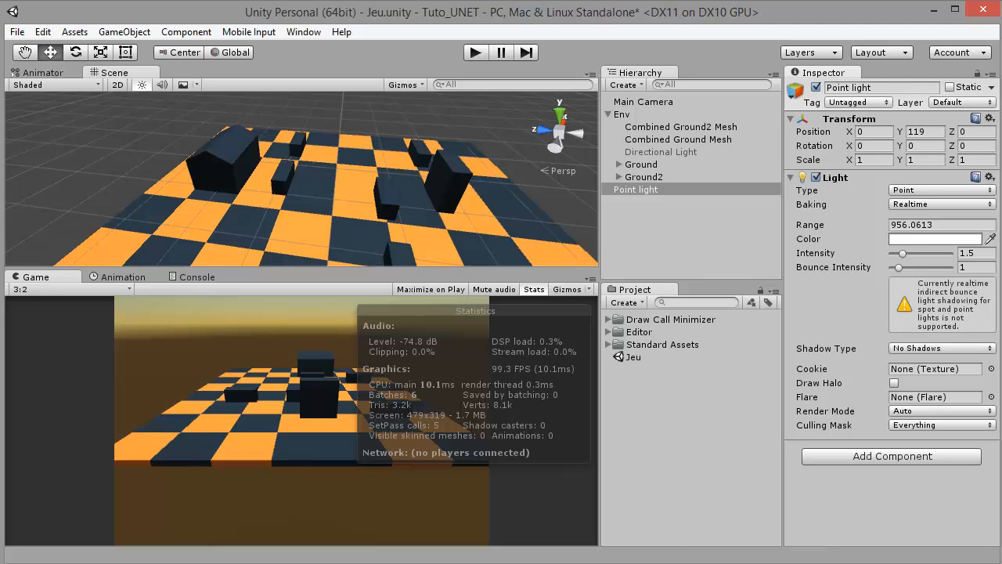
left_click(542, 290)
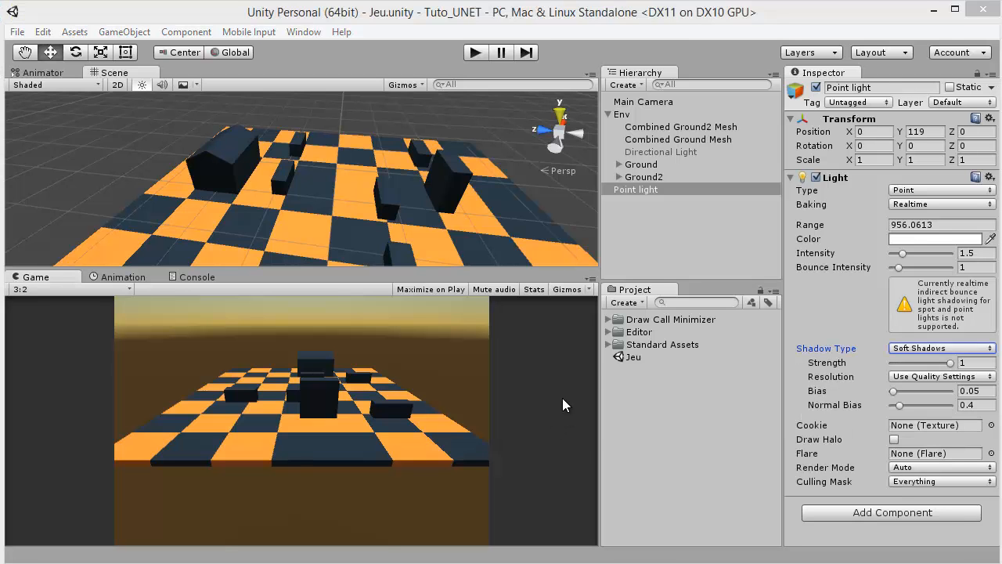
Switch the scene from the point light to the Directional Light and raise the Directional Light to about Y 3.2.
left_click(628, 189)
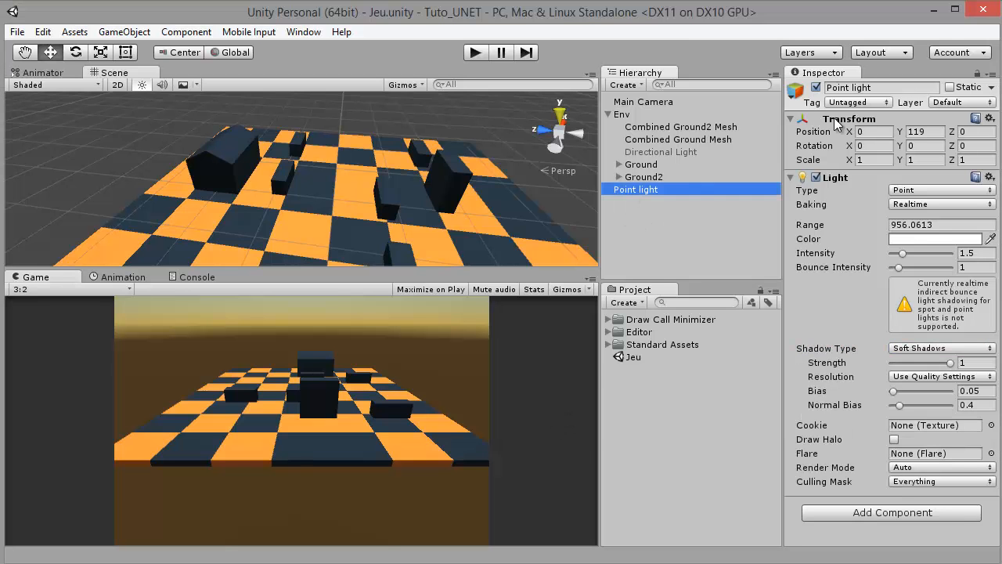
left_click(816, 88)
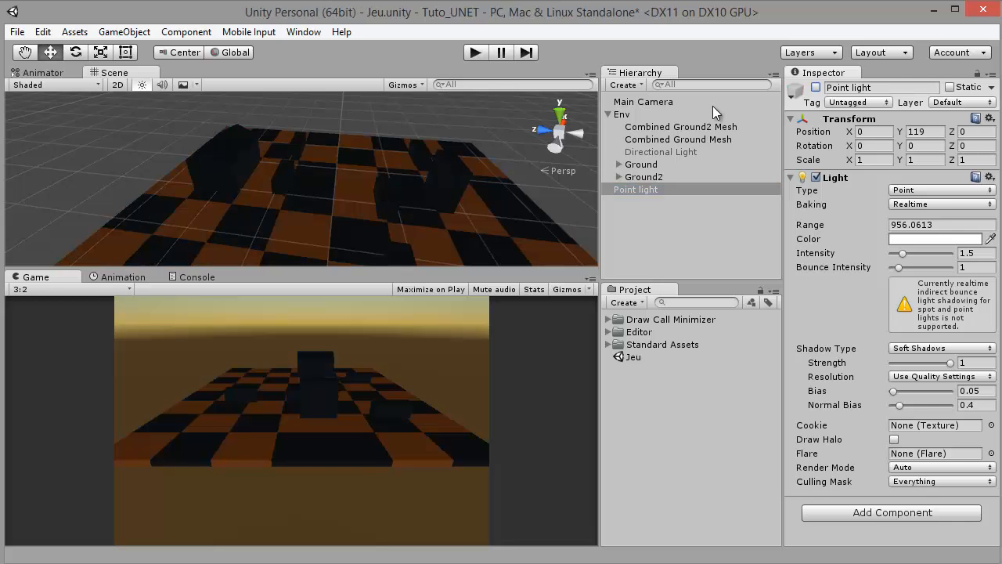
left_click(653, 151)
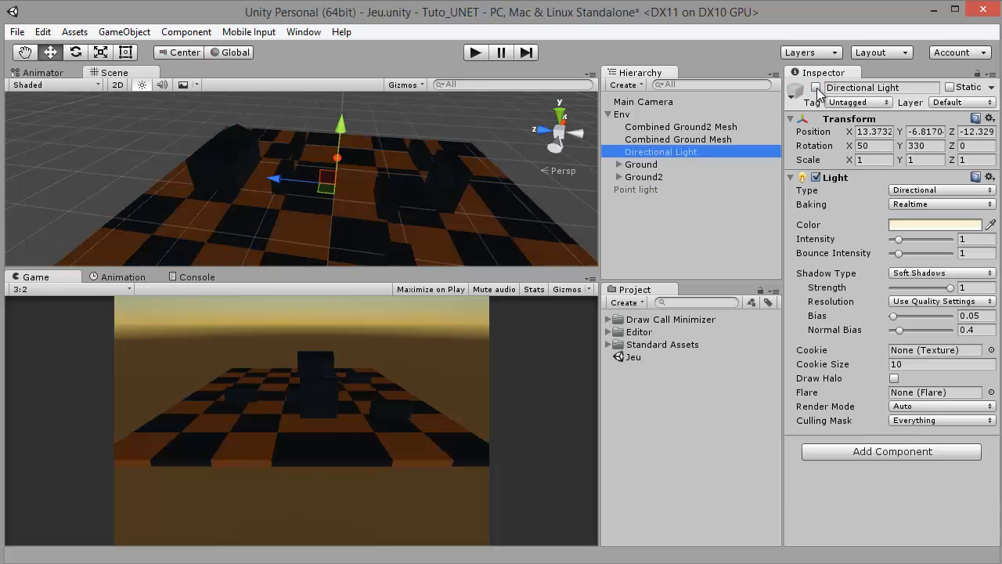
left_click(816, 88)
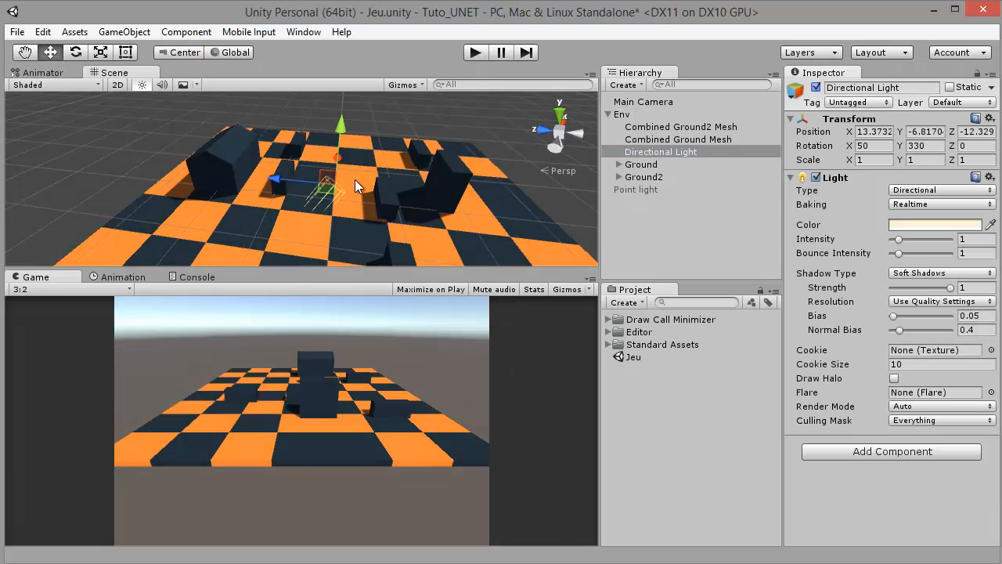
left_click_drag(339, 141, 376, 74)
scroll(367, 117, "down", 3)
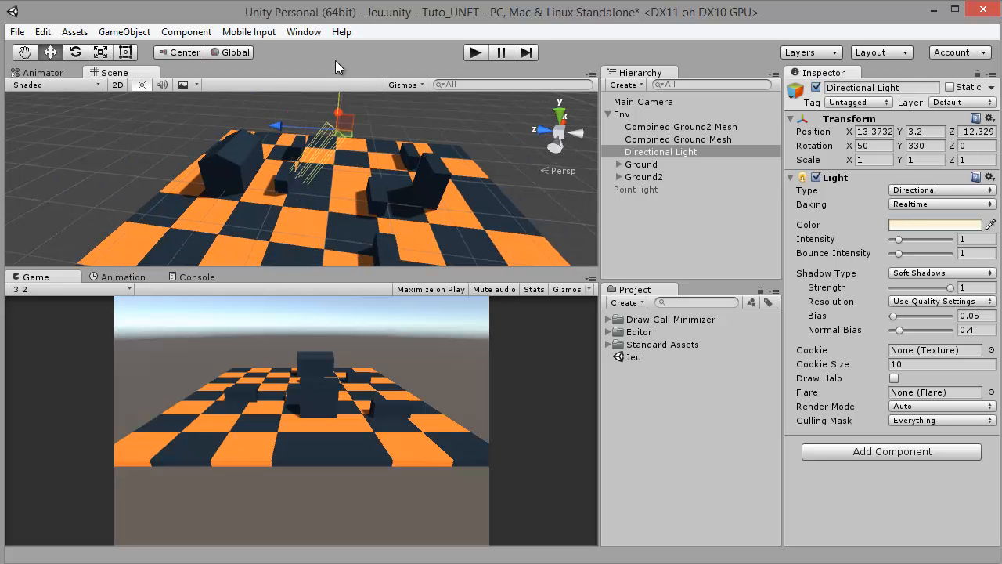
Open the Lighting window, enlarge it and examine its Object and Lightmaps settings for the Directional Light.
left_click(304, 33)
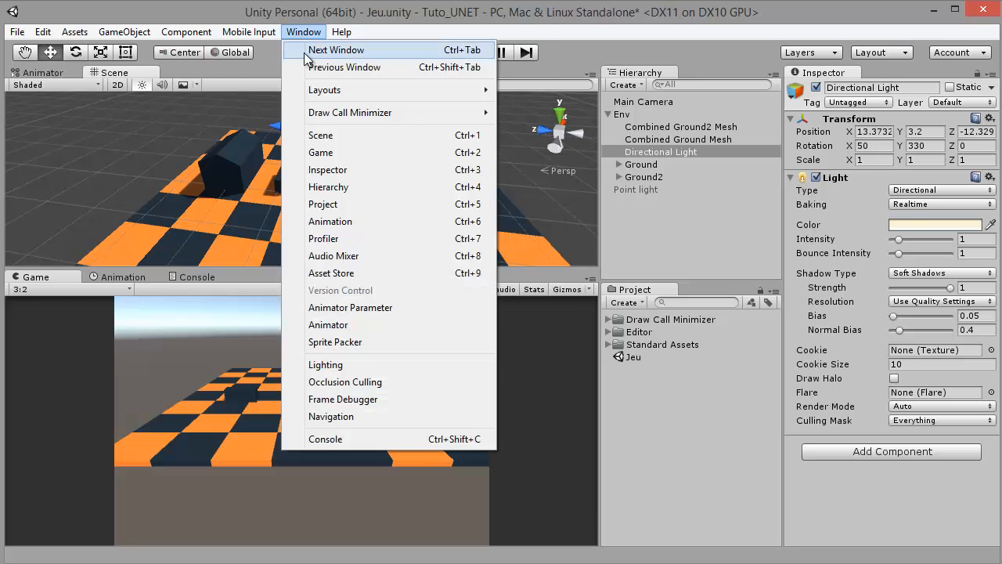
left_click(345, 366)
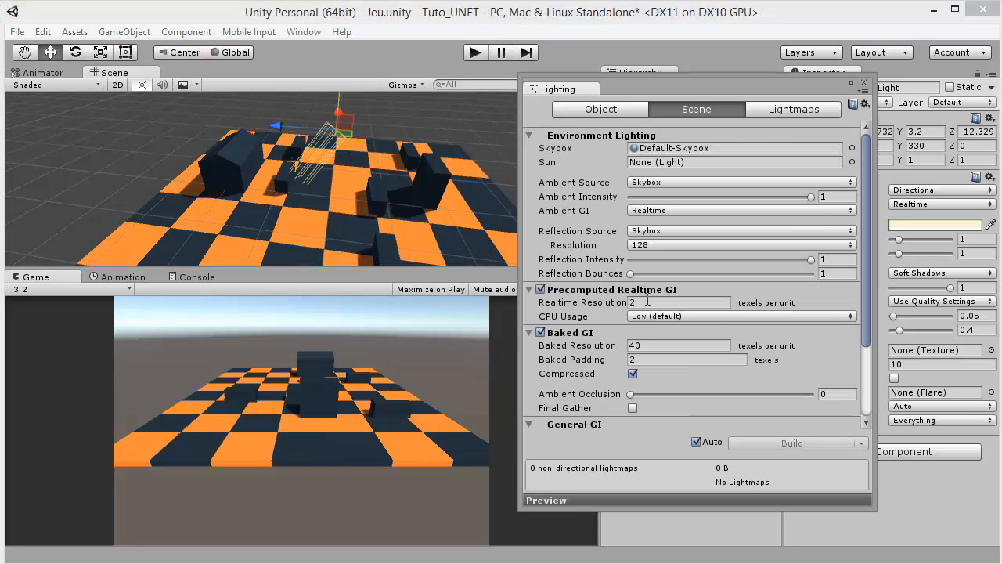
left_click(618, 109)
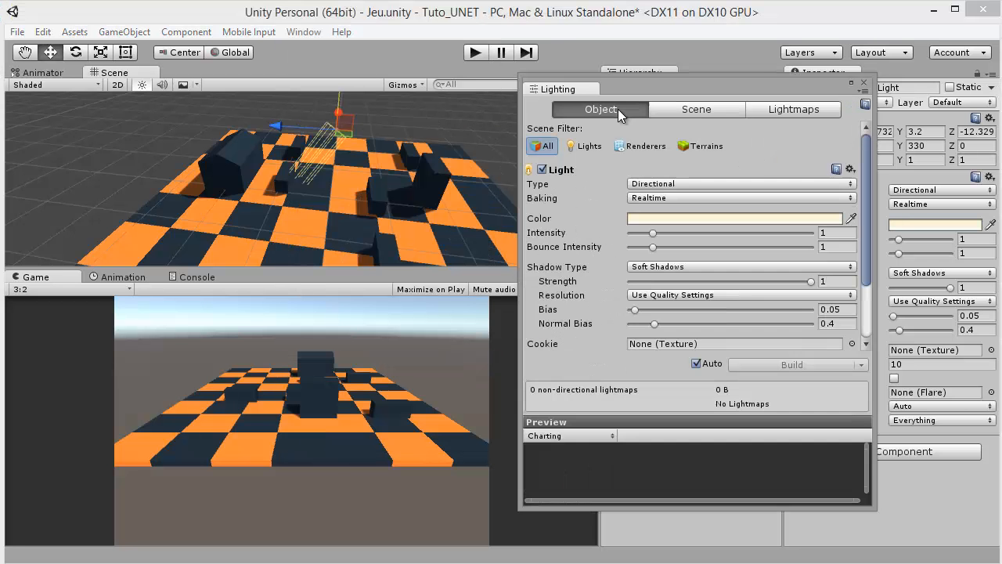
left_click(763, 111)
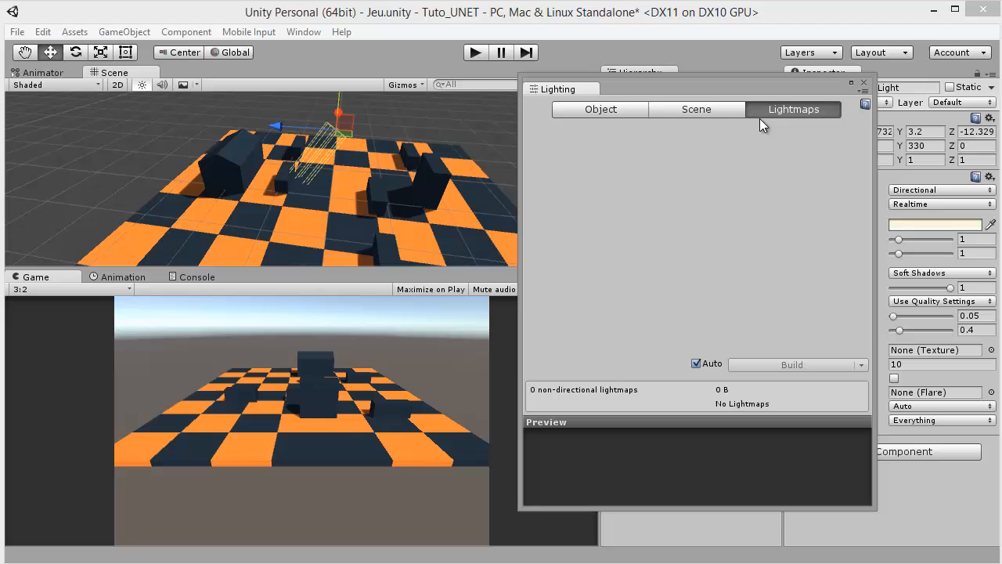
left_click(577, 108)
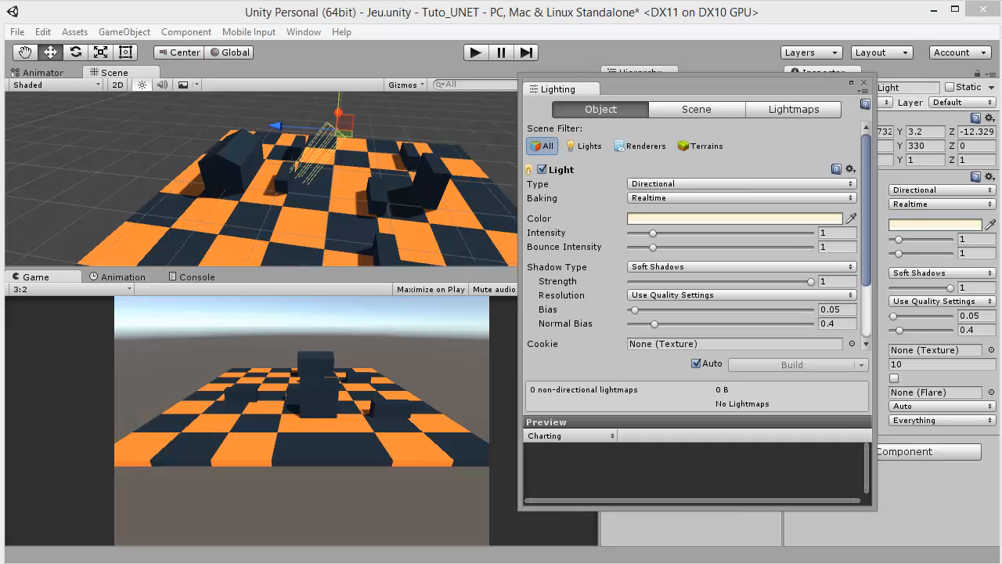
left_click(783, 111)
left_click(595, 109)
left_click_drag(710, 82, 615, 46)
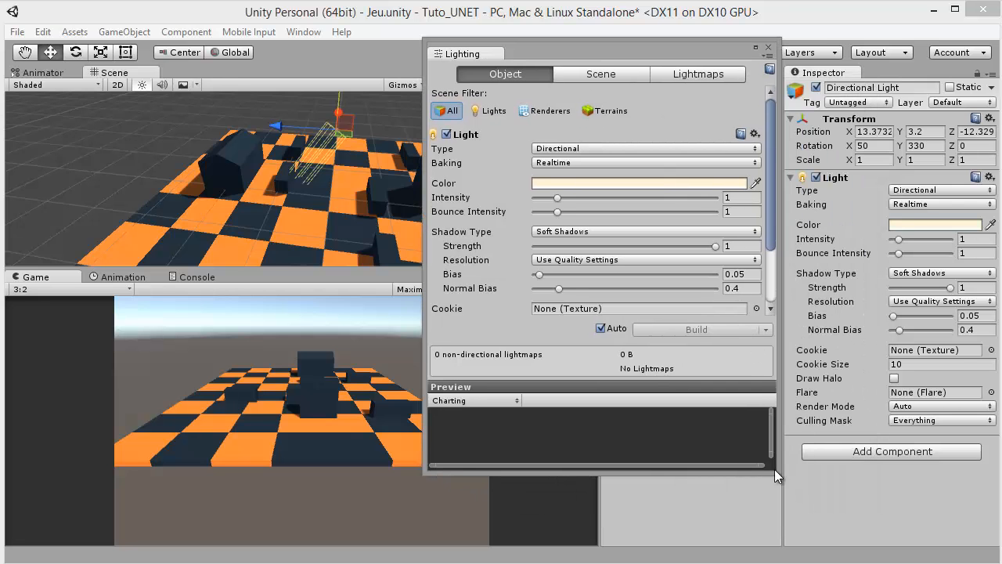
left_click_drag(775, 473, 892, 559)
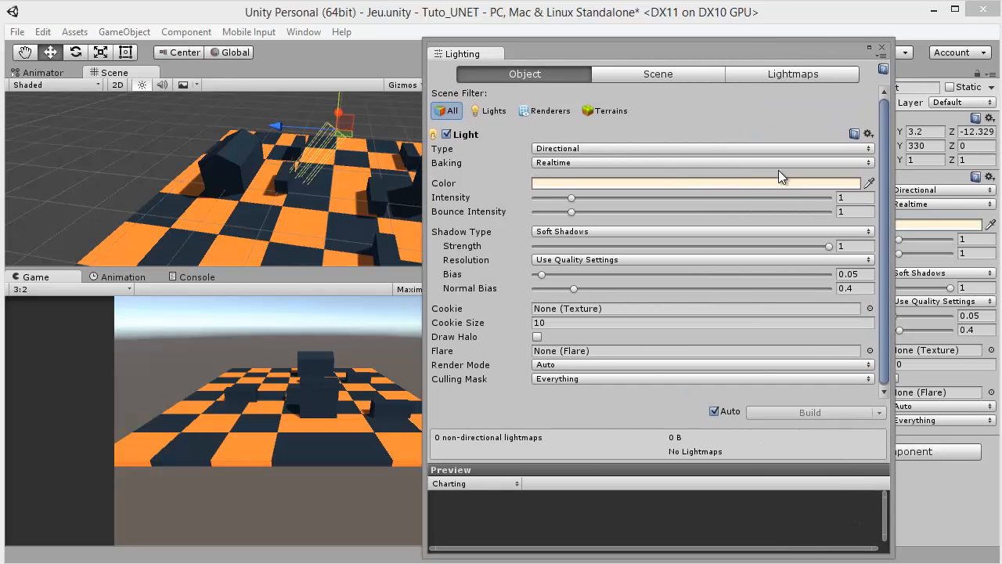
Turn off automatic lighting builds and build the scene's lightmap snapshot manually.
left_click(817, 76)
left_click(715, 411)
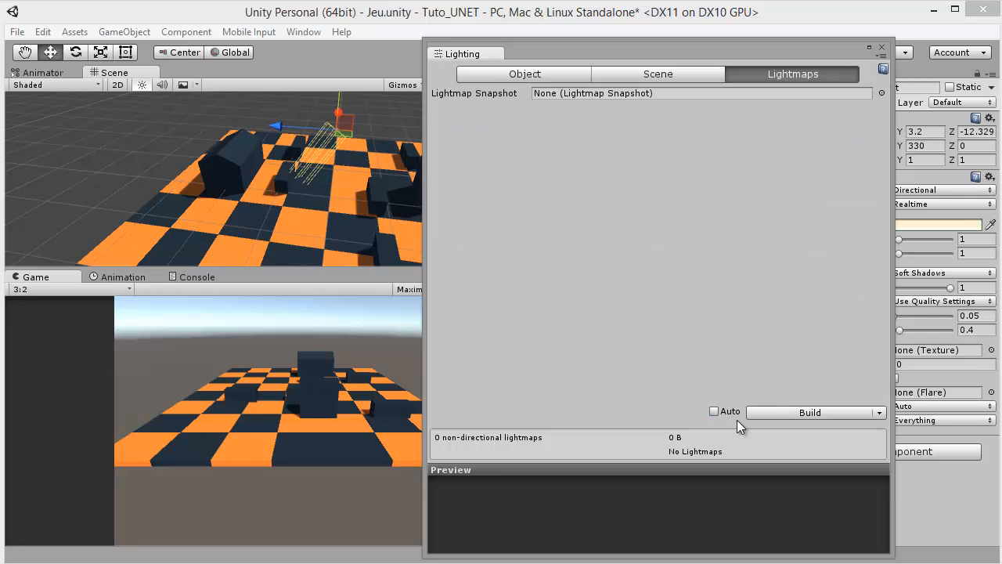
left_click(571, 92)
left_click(882, 93)
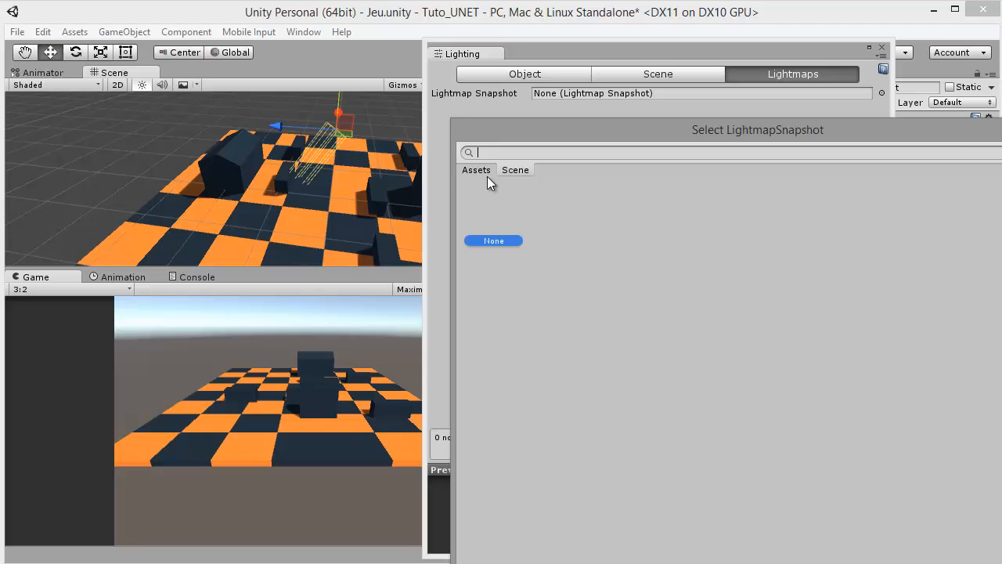
key("Escape")
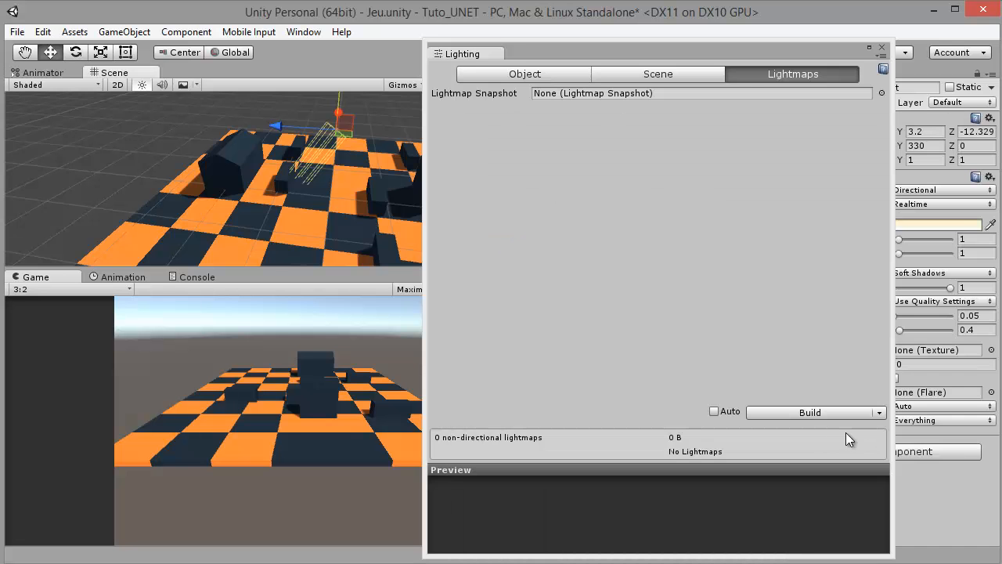
left_click(822, 410)
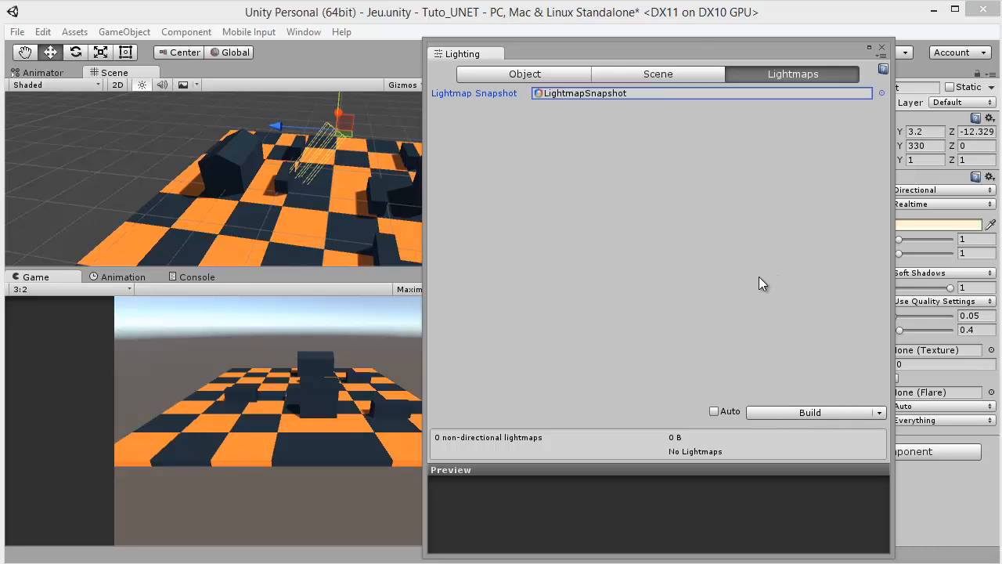
Inspect the generated LightmapSnapshot and SkyboxProbe-0 assets in the project's Jeu folder.
left_click_drag(690, 36, 348, 52)
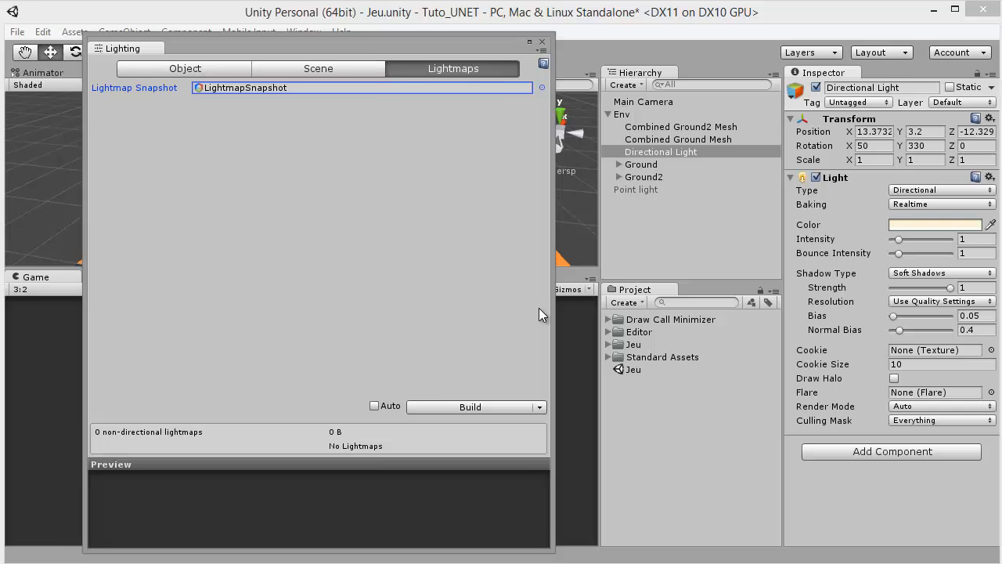
left_click(608, 344)
left_click(638, 357)
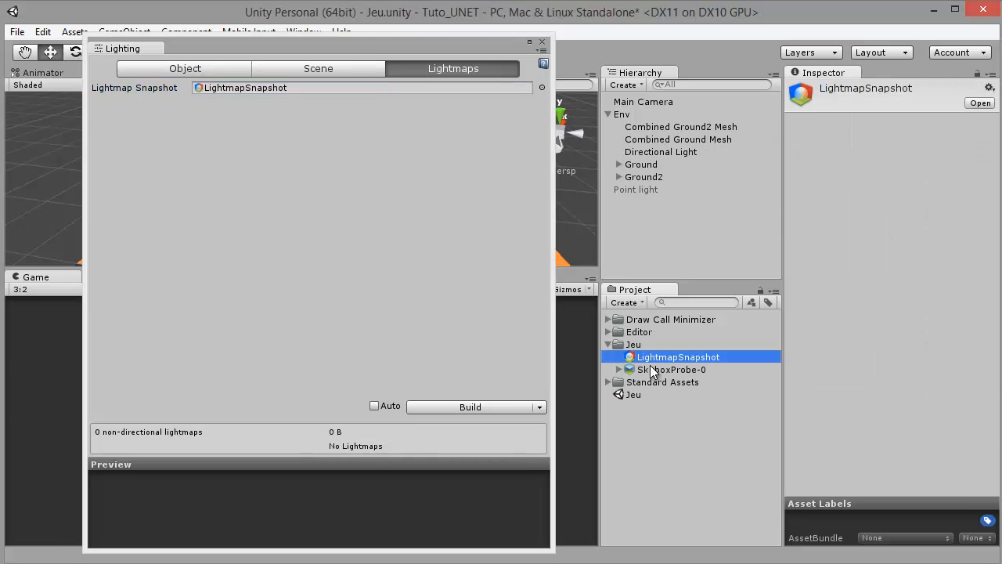
left_click(652, 371)
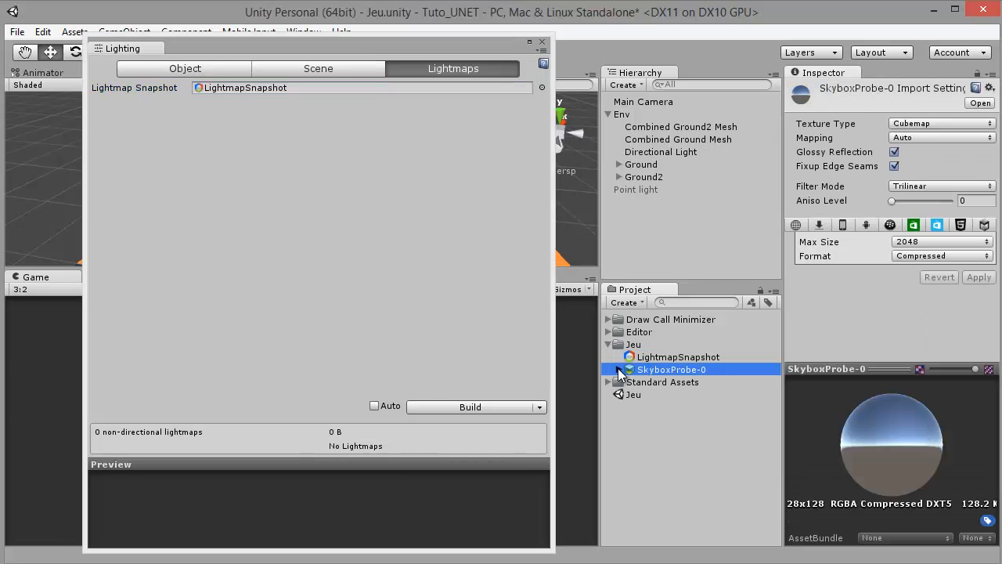
left_click(619, 370)
left_click(672, 383)
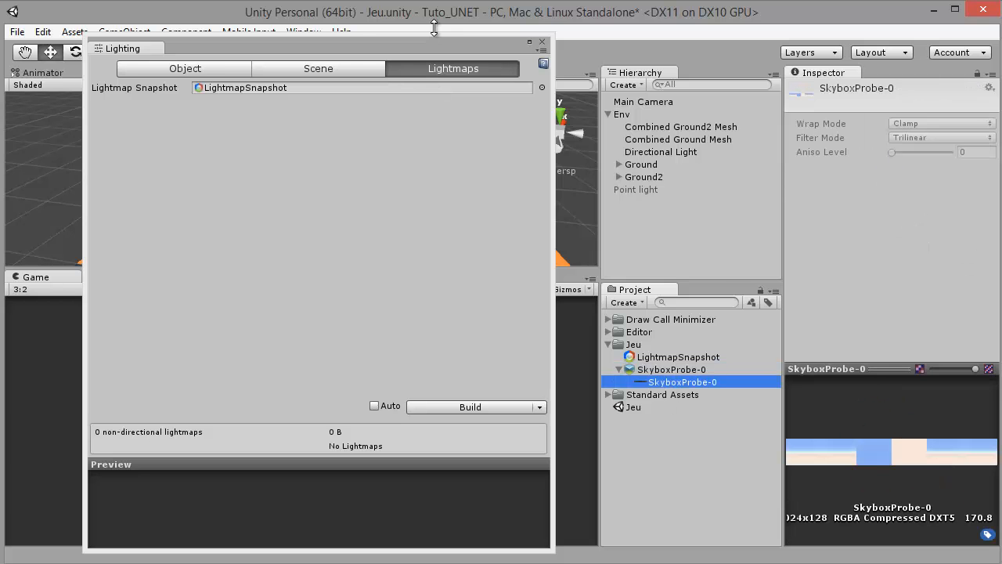
Close the Lighting window and switch the scene from the Directional Light back to the point light.
left_click_drag(429, 46, 877, 270)
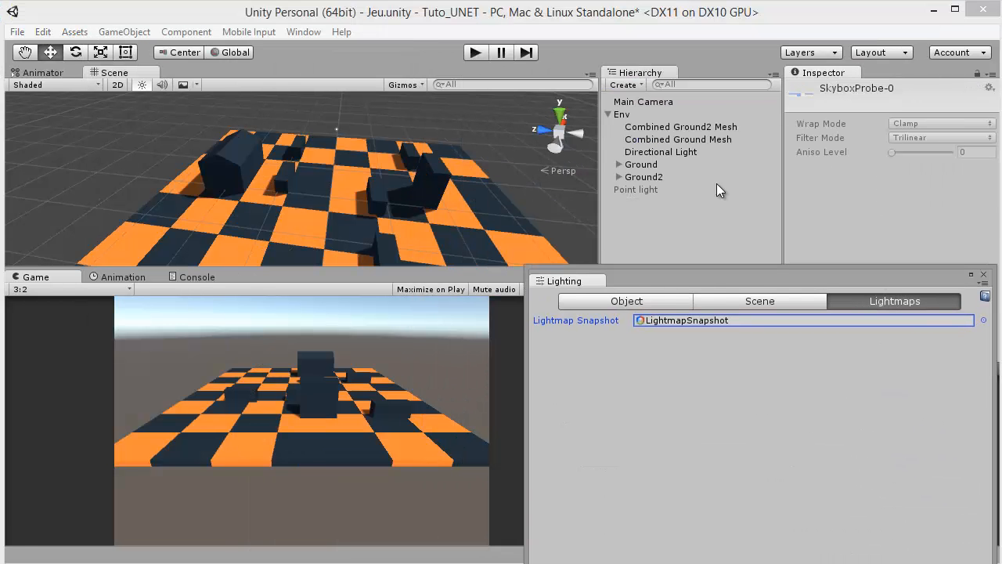
left_click(655, 152)
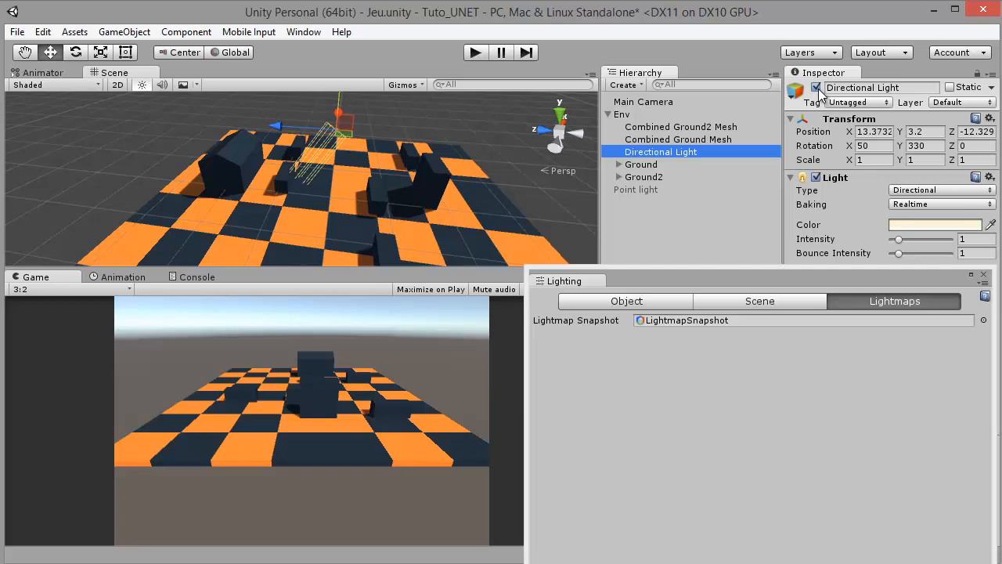
left_click_drag(708, 278, 554, 75)
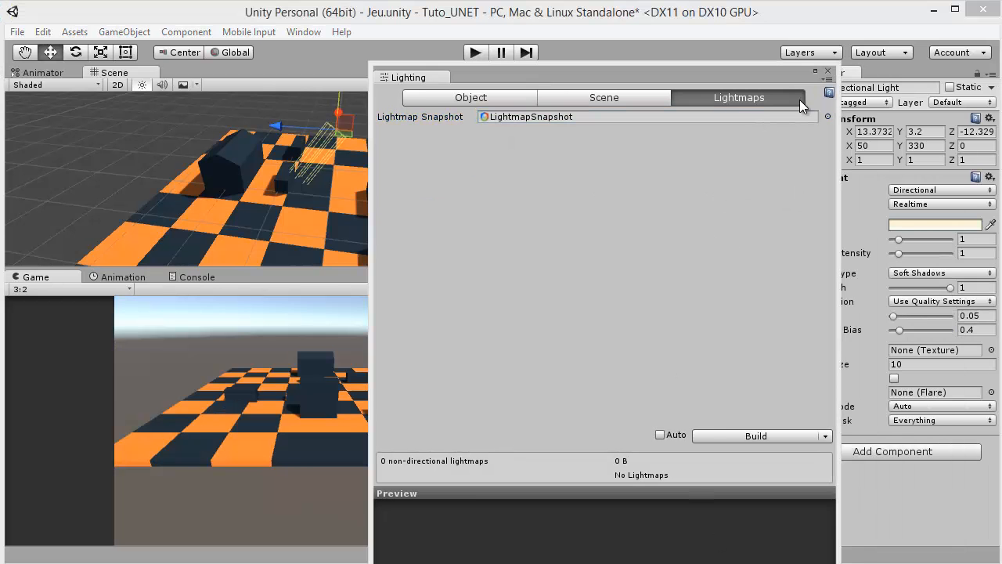
left_click(828, 70)
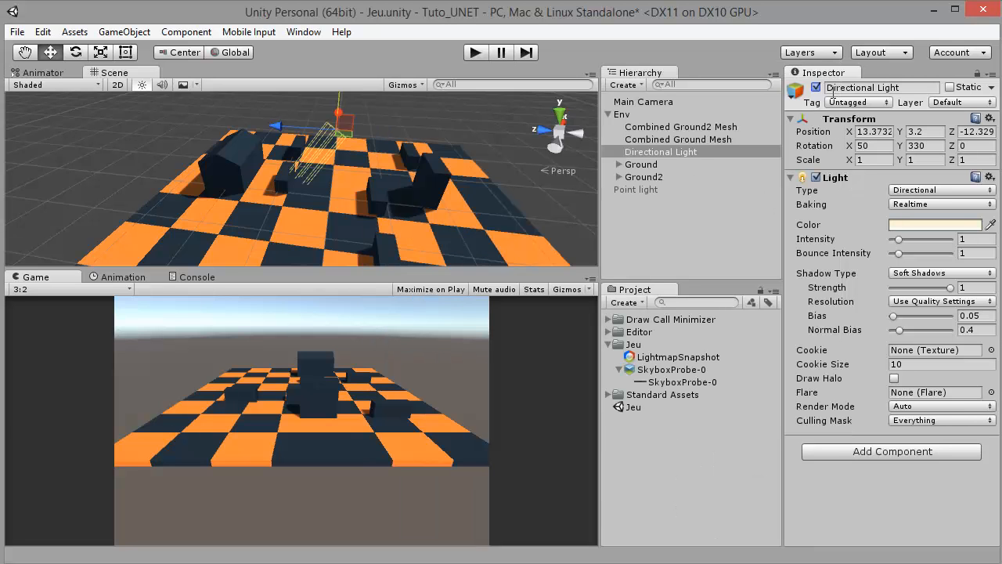
left_click(816, 87)
left_click(642, 190)
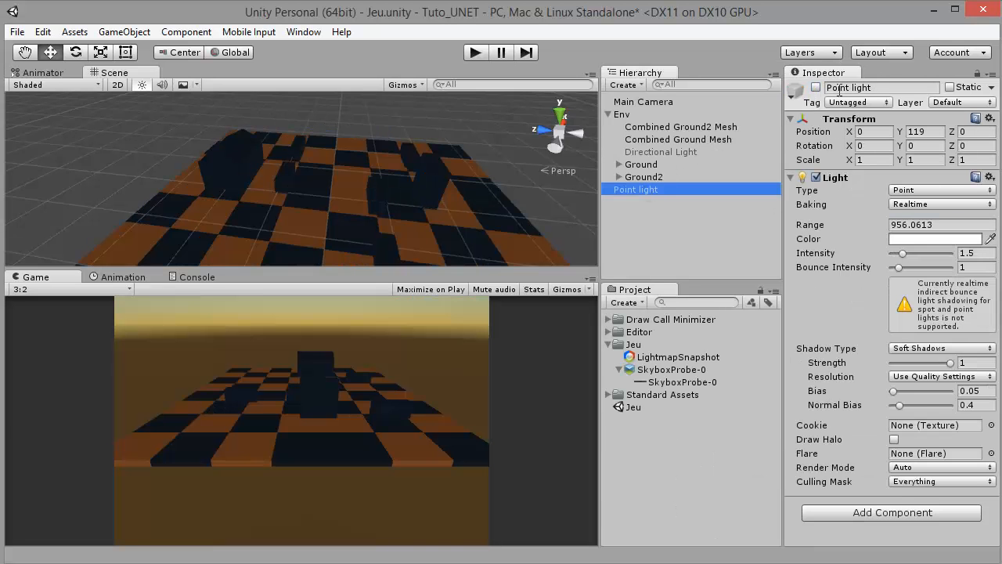
left_click(816, 87)
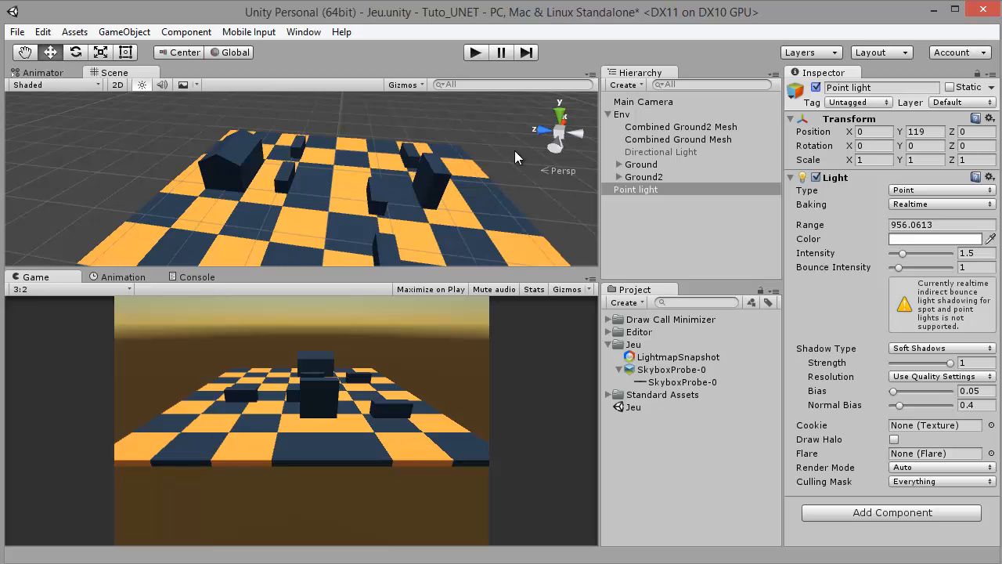
Delete the Jeu folder with the baked lighting assets from the project.
left_click(303, 32)
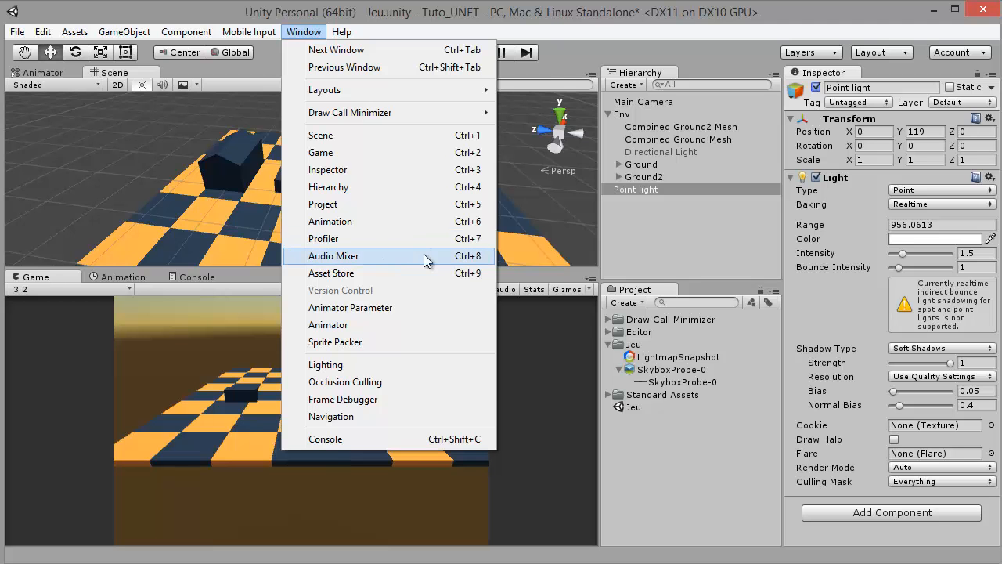
left_click(623, 345)
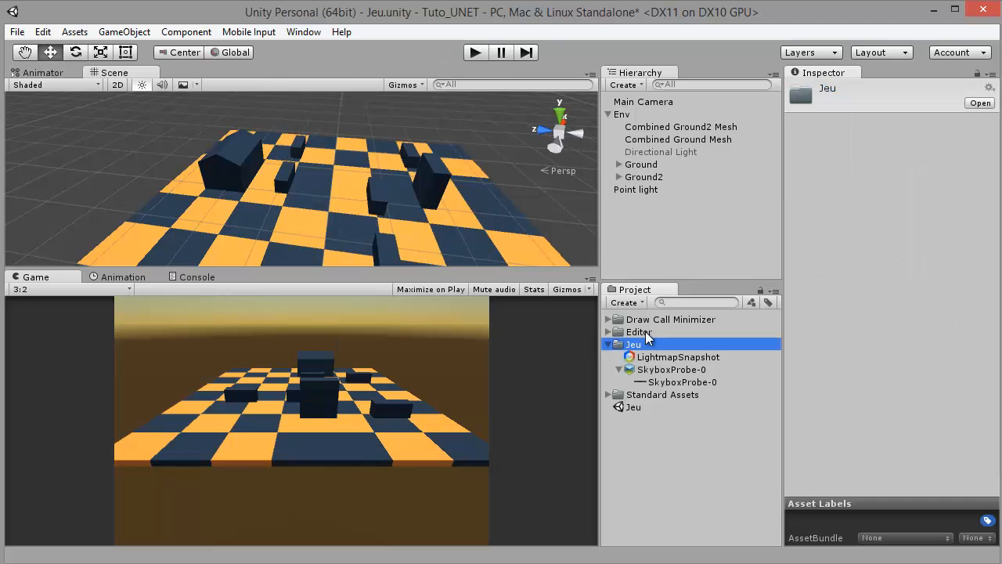
key("Delete")
left_click(546, 323)
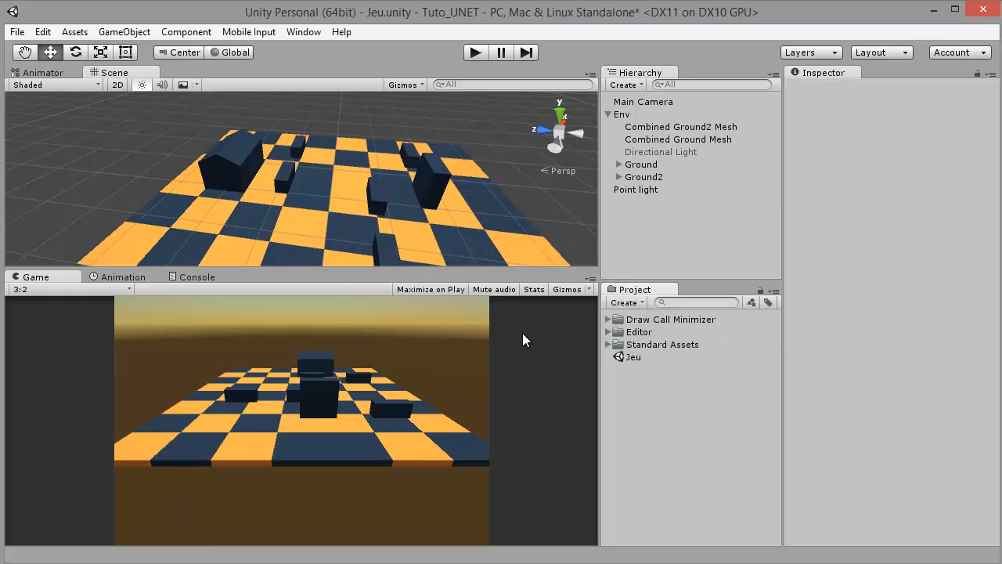
Set the Point light's shadow type to No Shadows.
right_click_drag(361, 227, 383, 230)
middle_click_drag(381, 217, 373, 205)
right_click_drag(373, 210, 307, 210)
right_click_drag(399, 193, 315, 165)
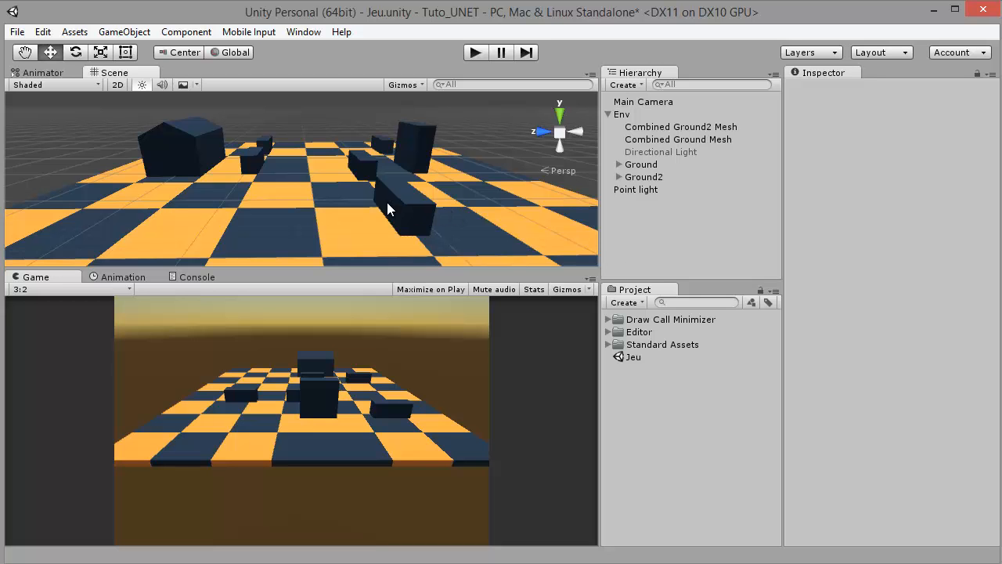
left_click(633, 193)
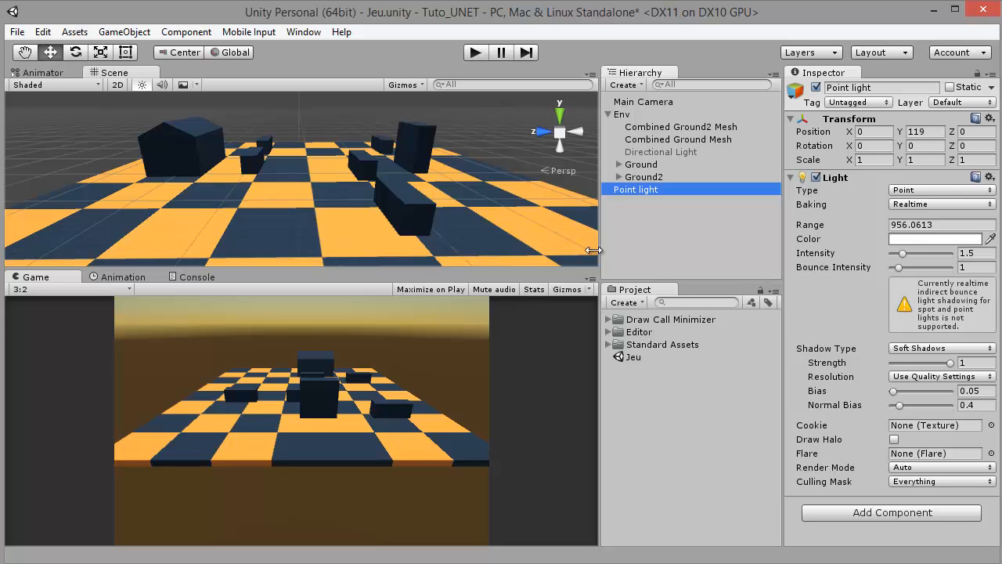
left_click(941, 347)
left_click(926, 362)
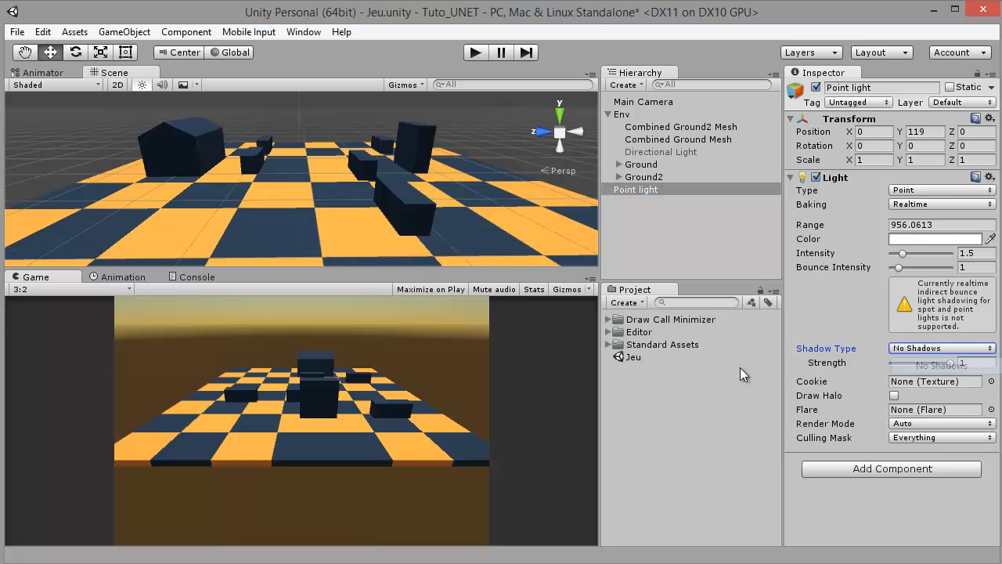
left_click(740, 367)
Show the rendering statistics and briefly play the scene to check the cost of the shadowless point light.
left_click(534, 289)
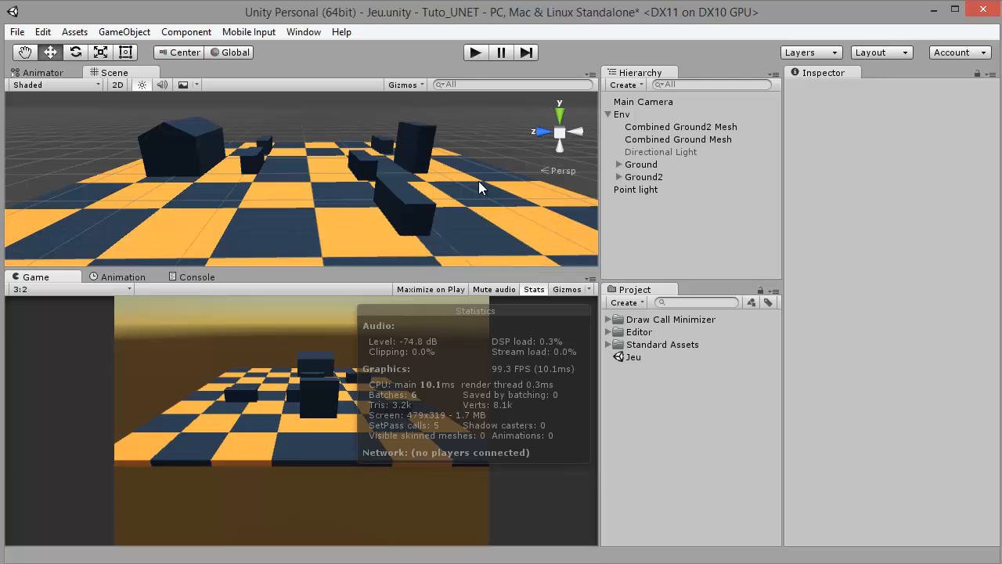
left_click(472, 52)
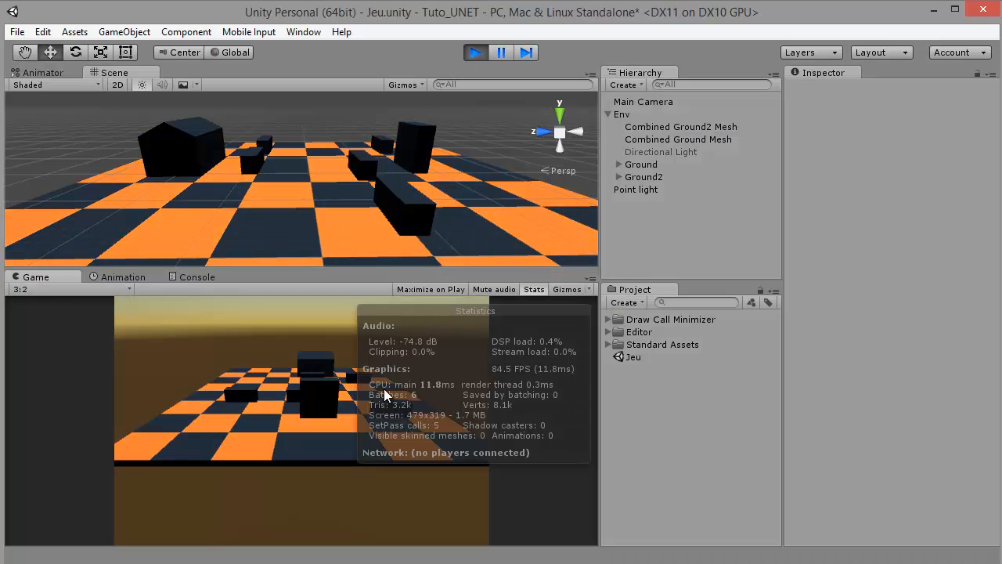
left_click(477, 55)
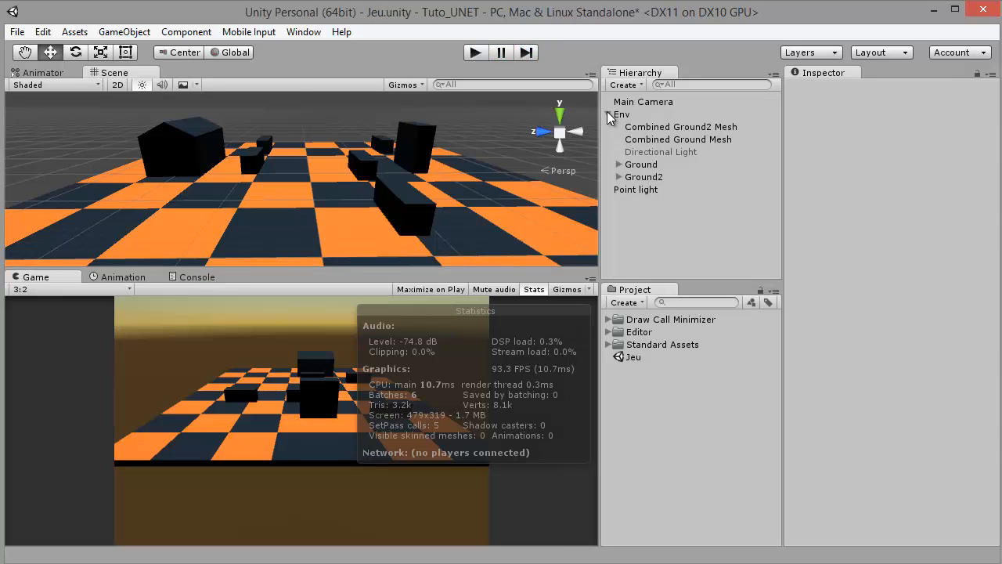
Raise the Point light's intensity to 1.68 and save the scene.
left_click(650, 190)
scroll(427, 196, "down", 20)
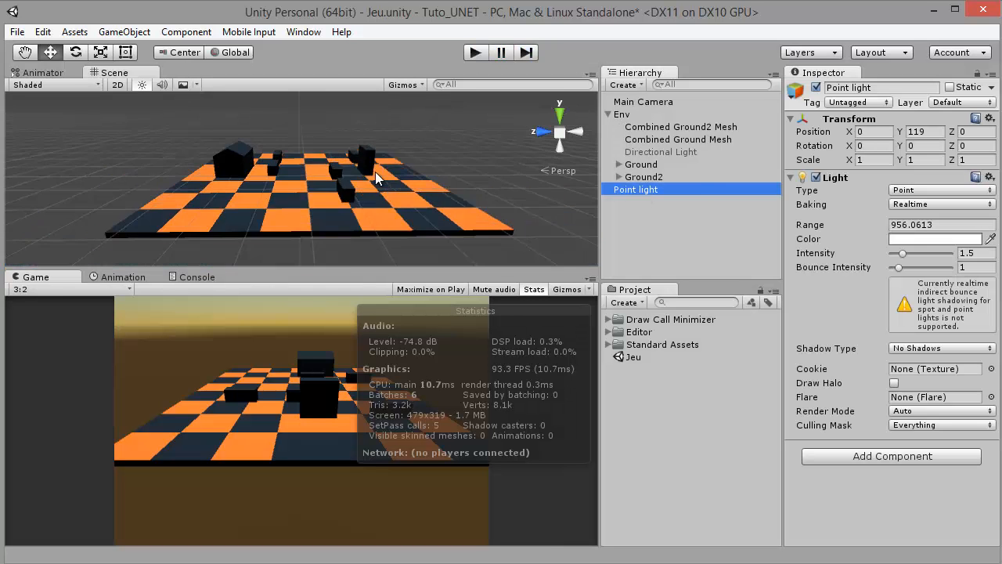
right_click_drag(356, 93, 334, 111)
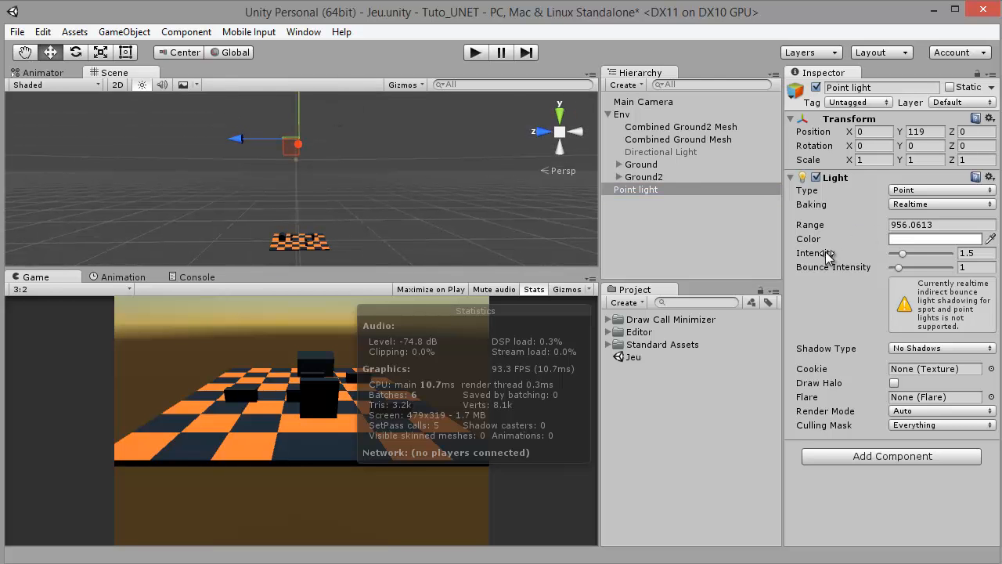
left_click_drag(836, 254, 838, 256)
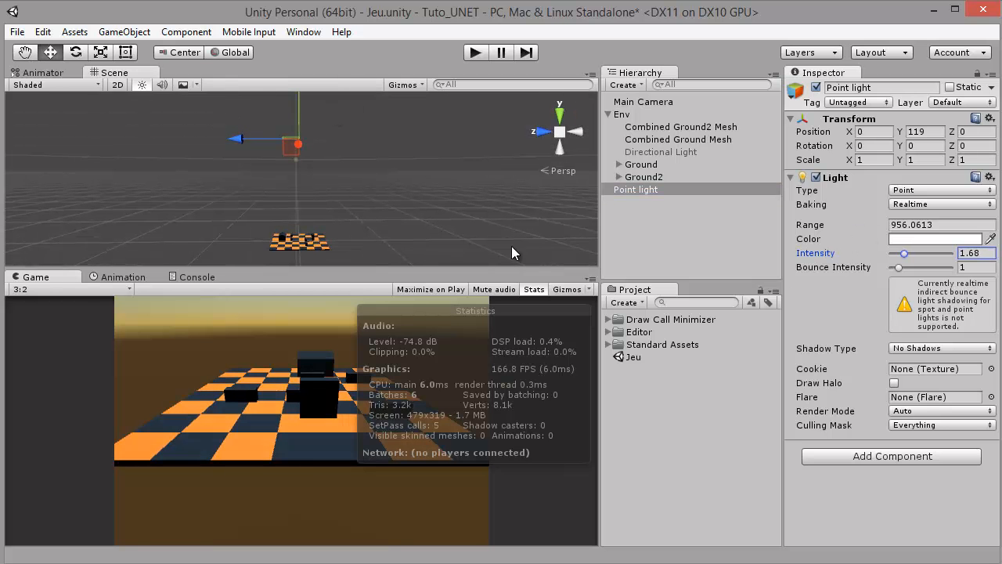
right_click_drag(435, 208, 402, 177)
scroll(403, 178, "up", 5)
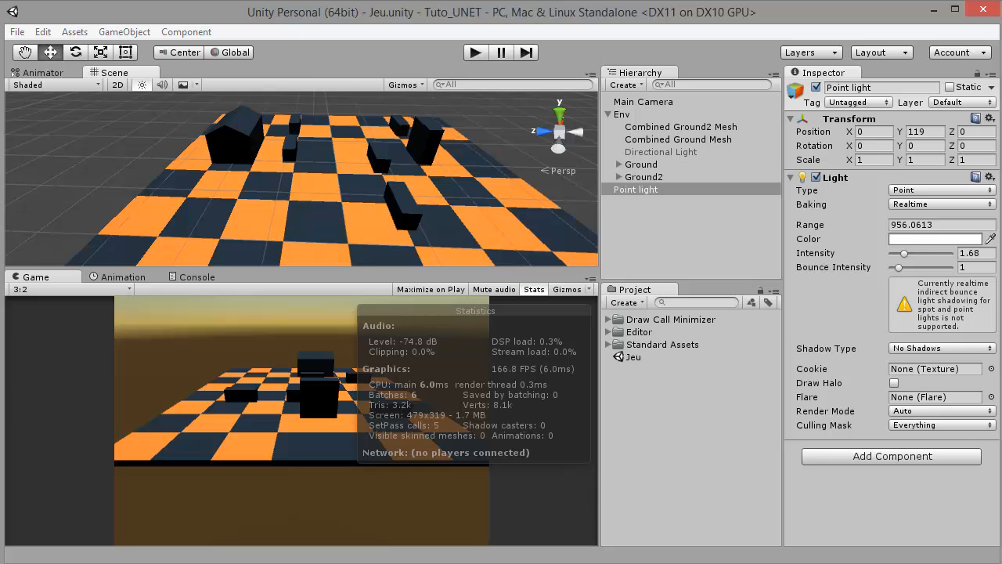
Switch the scene lighting by enabling the Directional Light and disabling the Point light.
left_click(681, 153)
left_click(815, 87)
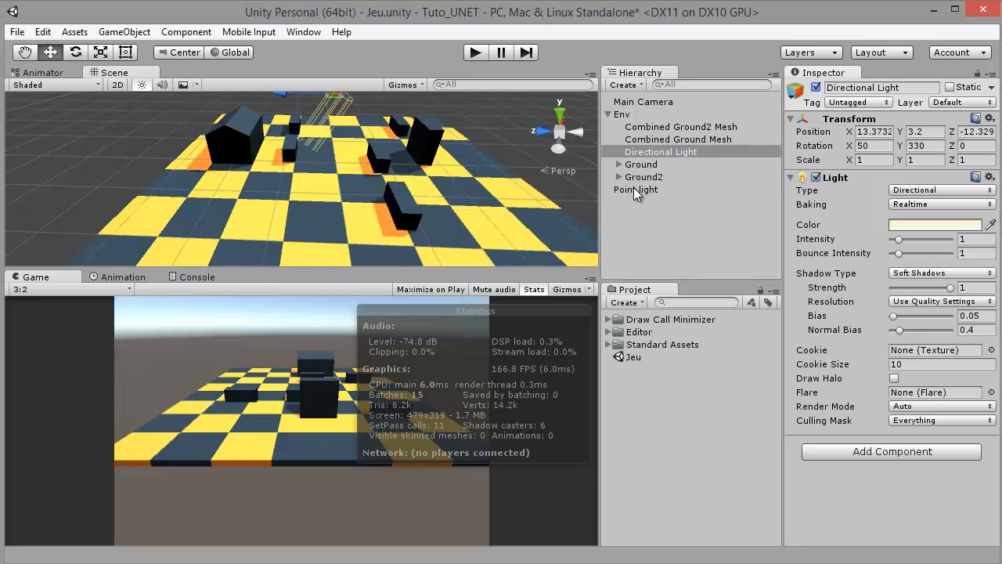
left_click(636, 190)
left_click(815, 86)
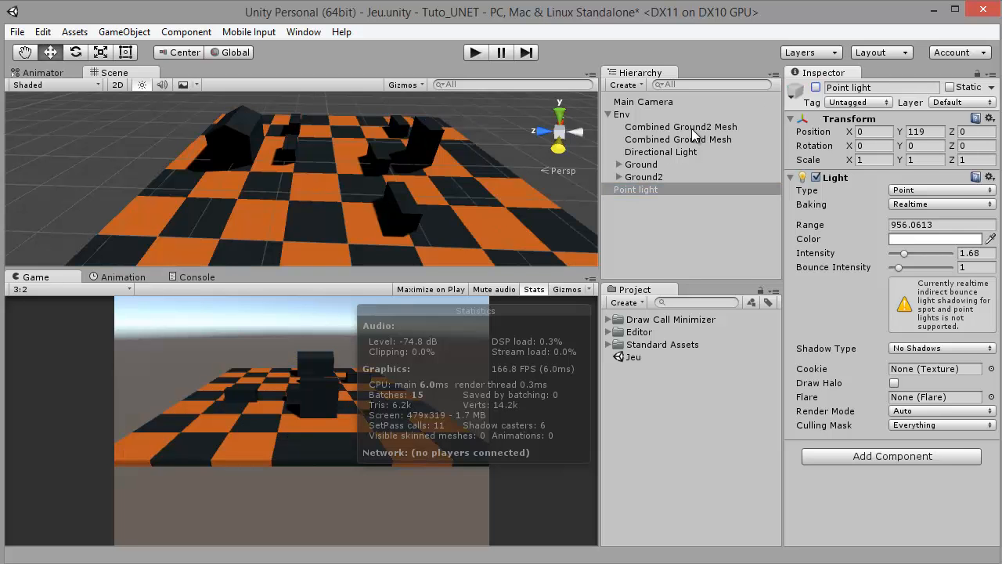
Change the Directional Light's color to pure white.
left_click(660, 152)
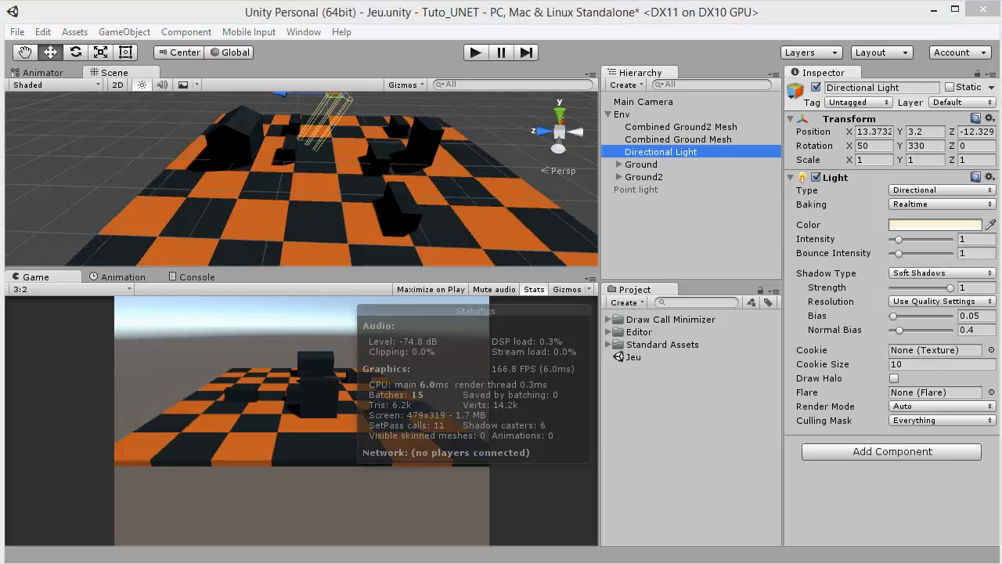
left_click(892, 228)
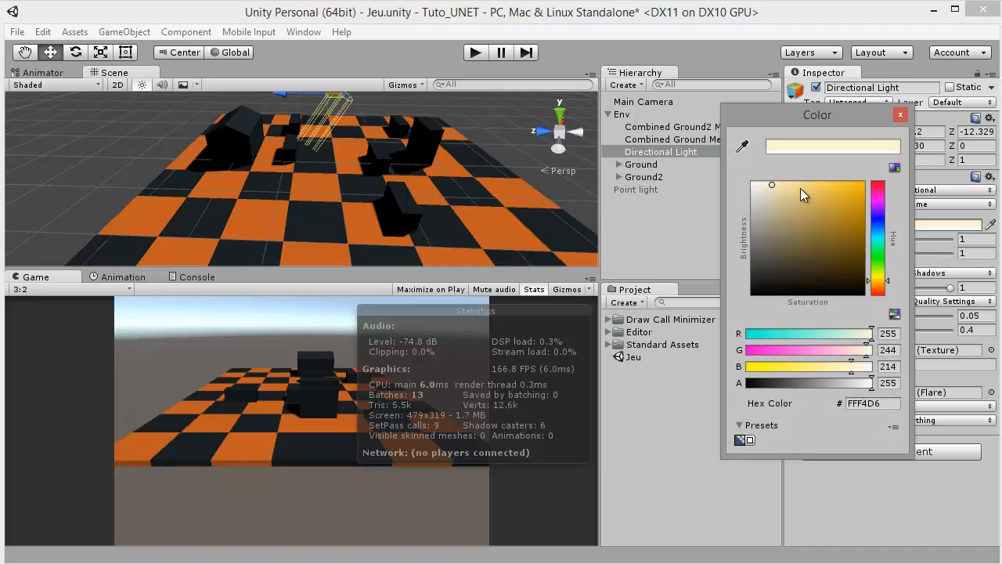
left_click_drag(800, 188, 724, 160)
left_click(901, 116)
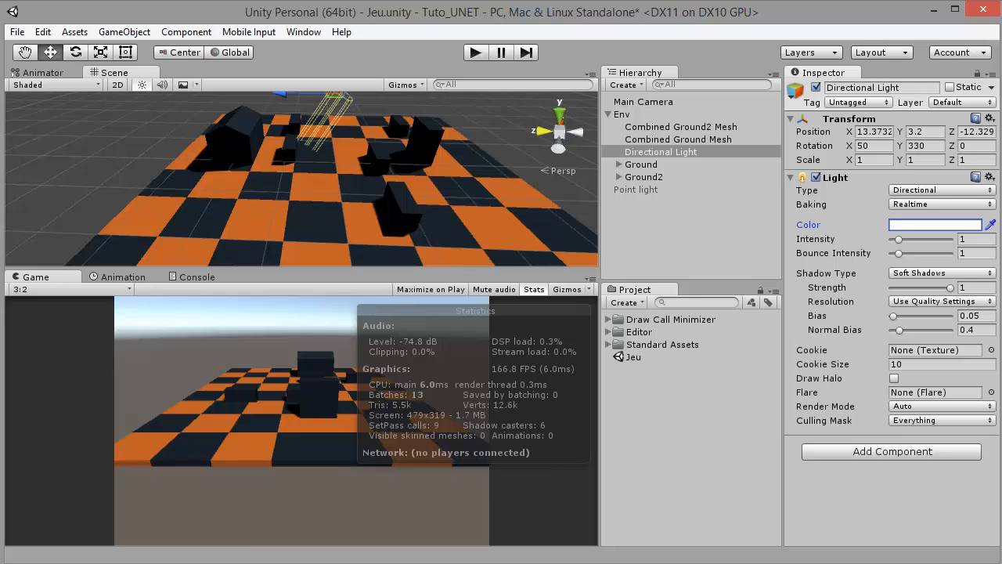
Set the Directional Light's intensity to 1.5 and save the scene.
left_click(966, 239)
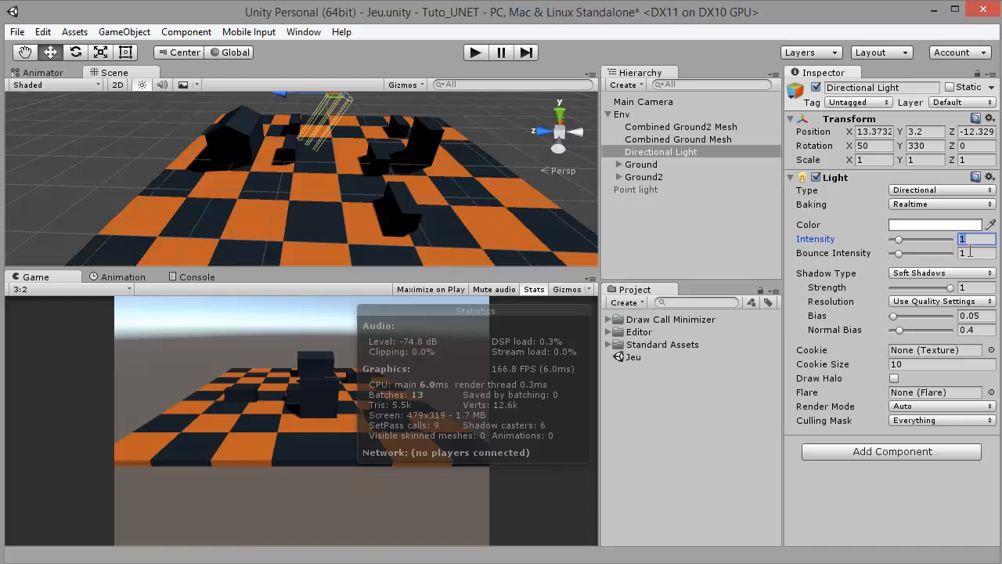
type("145")
key("BackSpace")
key("BackSpace")
type(".5")
key("ctrl+s")
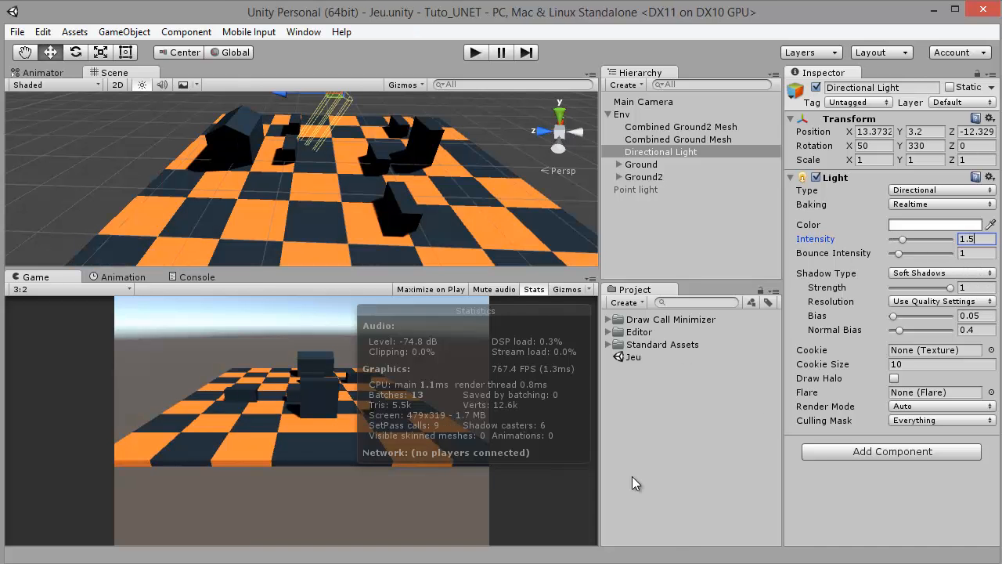
Hide the game statistics overlay and enlarge the Scene view to show the whole platform.
left_click(534, 289)
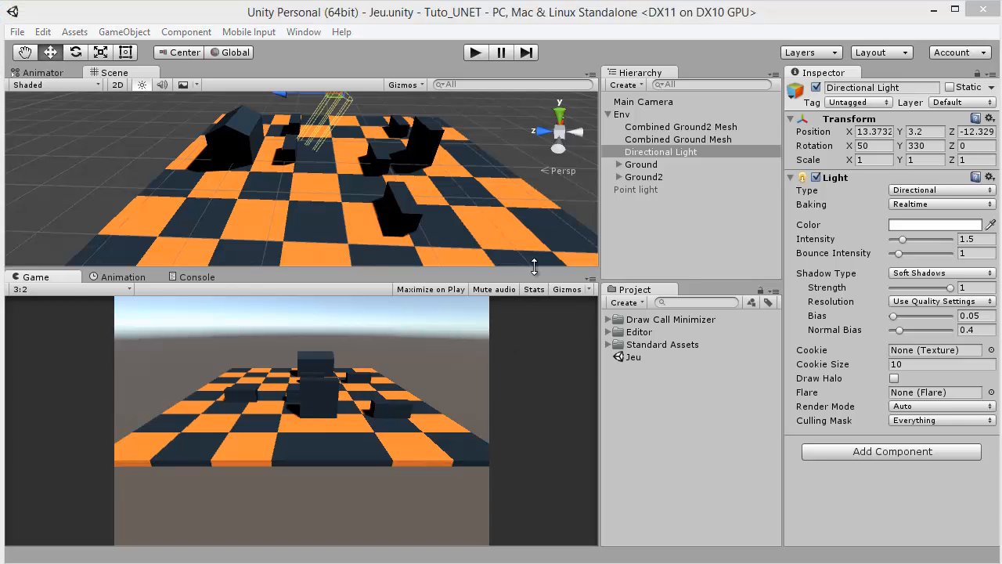
left_click_drag(535, 267, 535, 317)
middle_click_drag(398, 237, 423, 190)
scroll(415, 192, "down", 3)
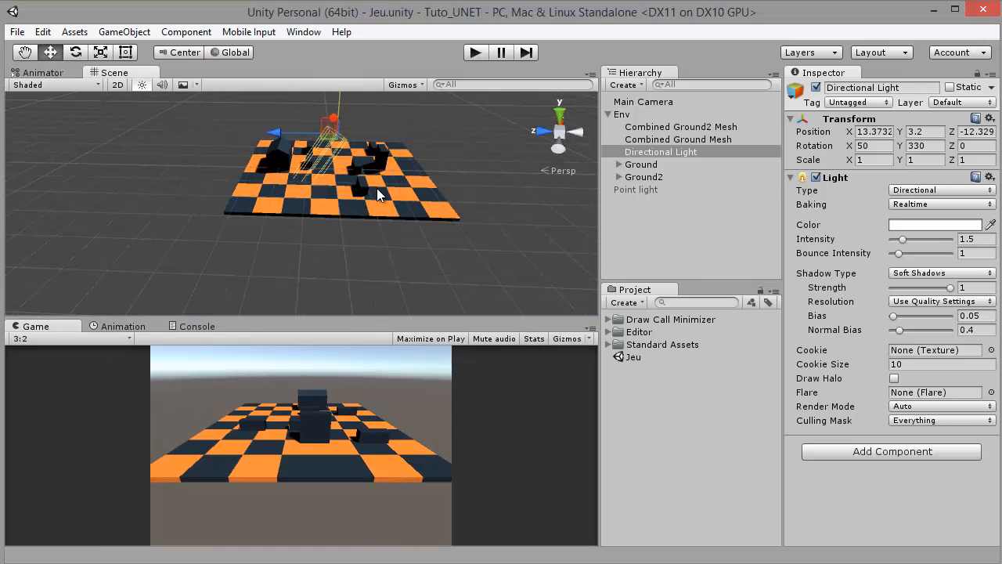
left_click_drag(389, 188, 387, 150, "alt")
Add a cube beneath the checkered ground and scale it into a flat slab of about 107 by 2.7 by 107.
left_click(124, 31)
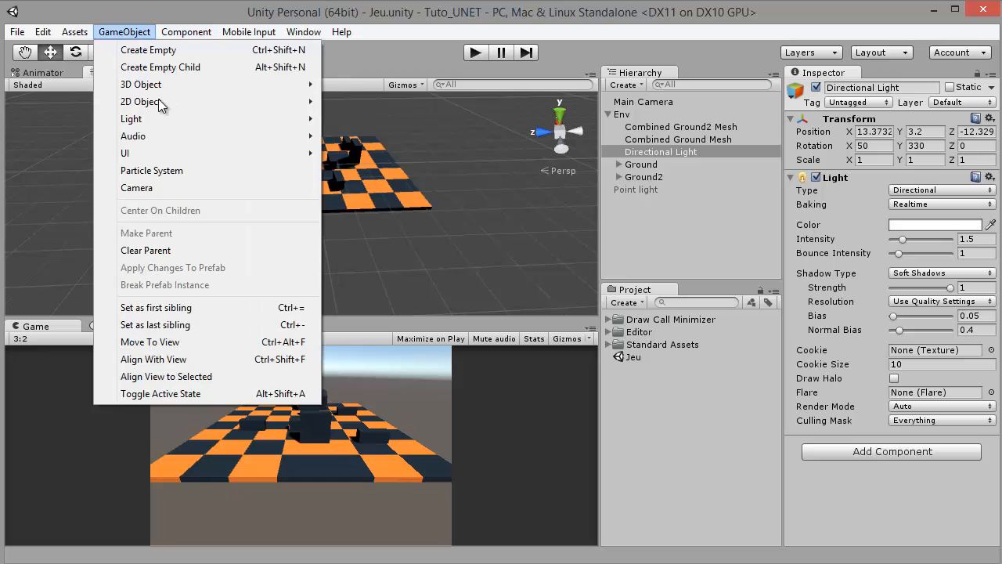
mouse_move(160, 85)
left_click(348, 85)
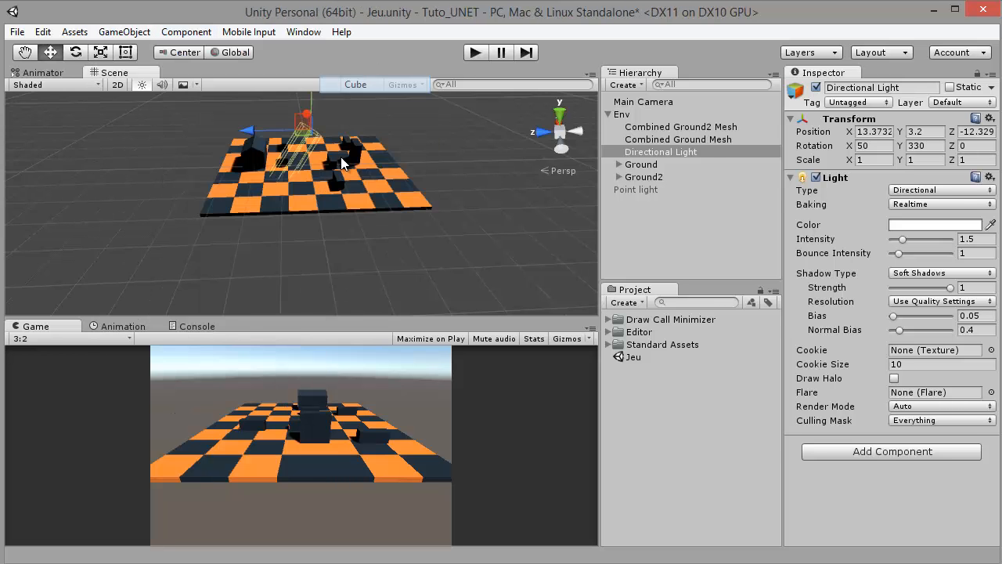
left_click(99, 52)
left_click_drag(292, 198, 321, 158)
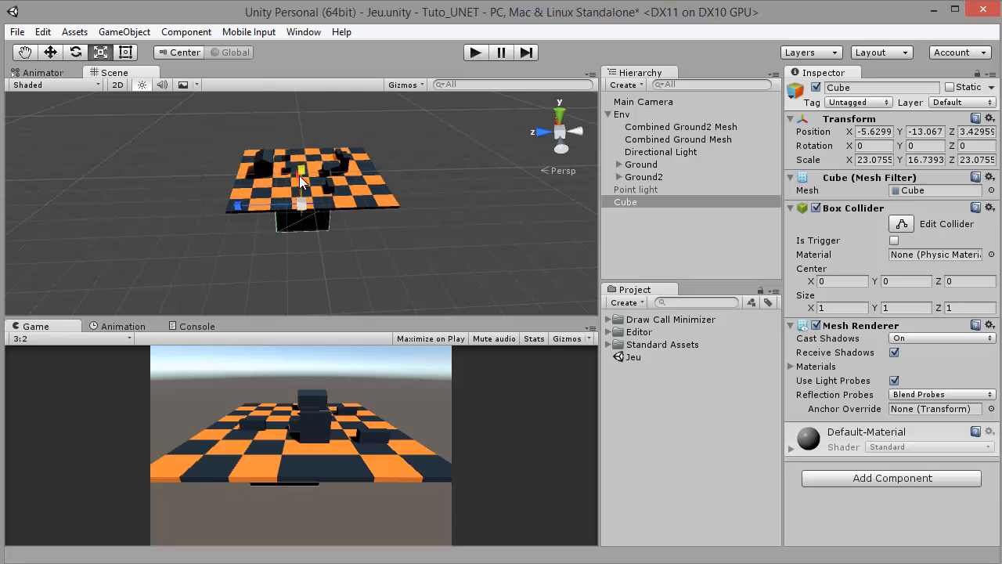
left_click_drag(300, 198, 752, 152)
left_click_drag(301, 144, 300, 190)
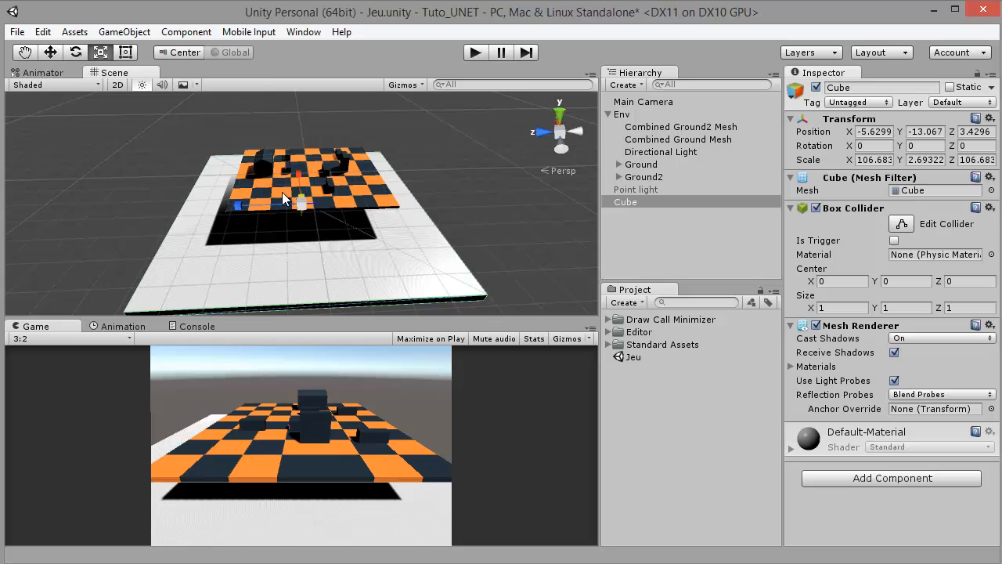
Stretch the slab to about 196 in X and 215 in Z, and move it to about X -2.6 below the ground.
left_click_drag(235, 205, 288, 214)
left_click_drag(288, 213, 595, 205, "alt")
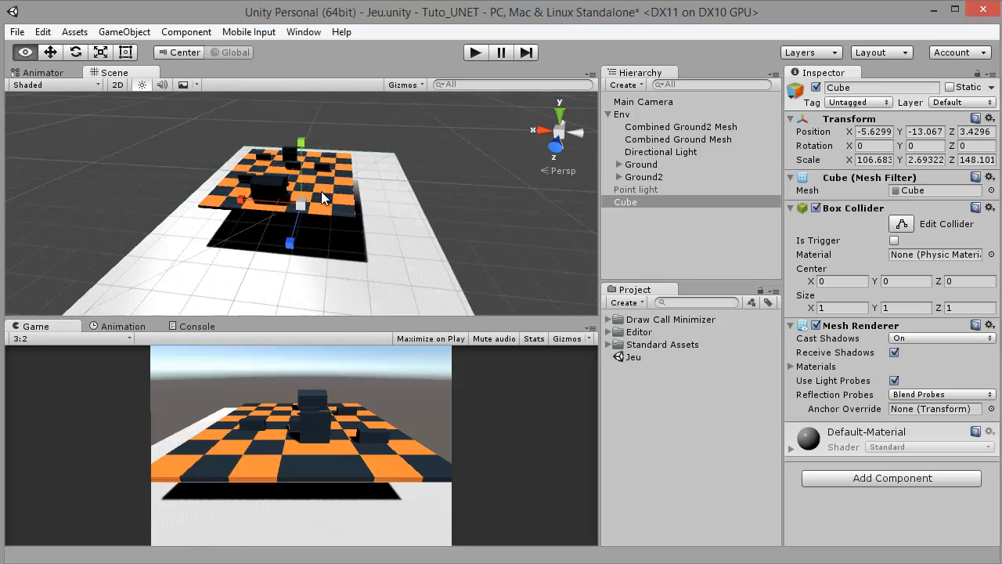
left_click_drag(228, 199, 185, 202)
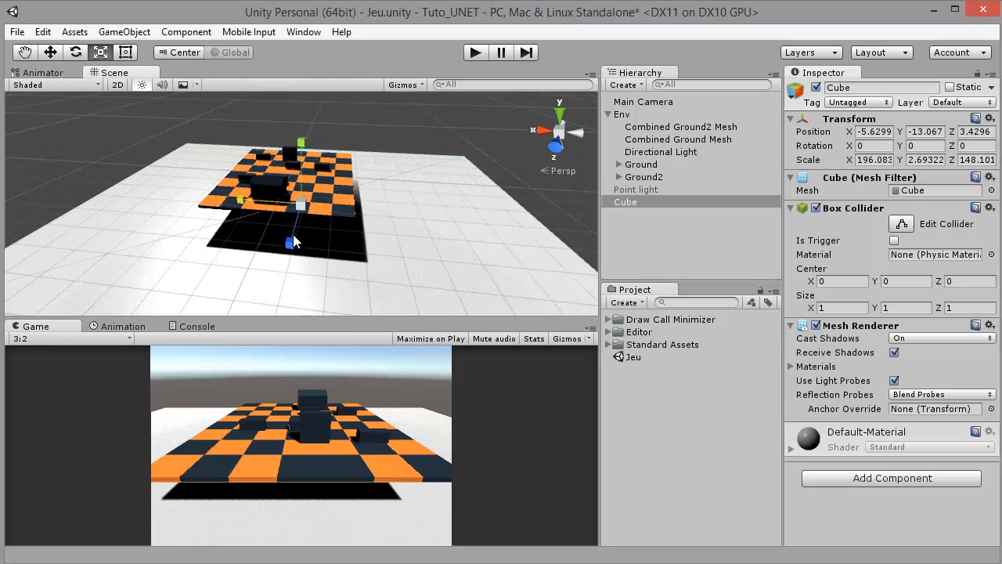
left_click_drag(290, 244, 286, 264)
left_click_drag(339, 238, 427, 307, "alt")
left_click(50, 52)
left_click_drag(280, 213, 229, 215)
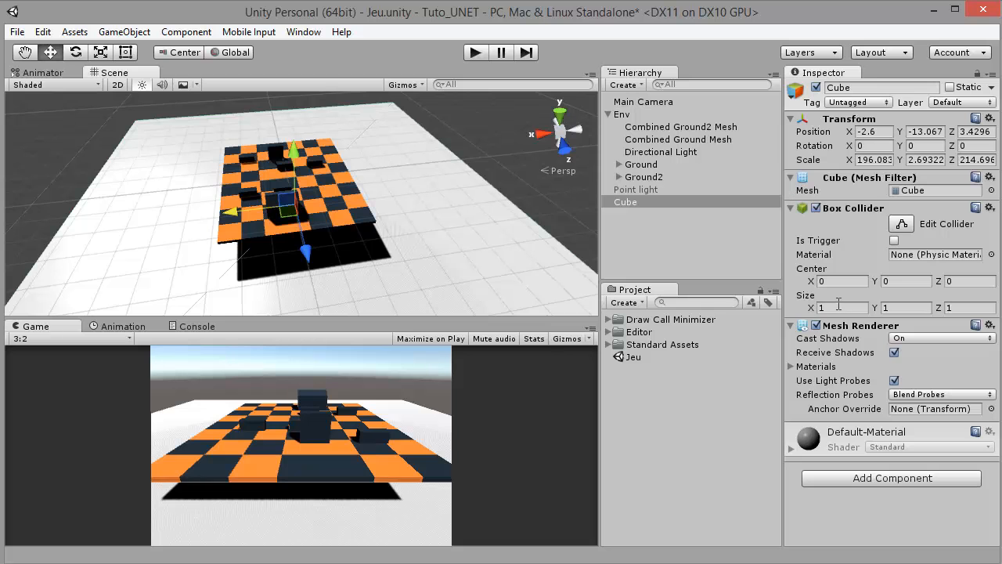
Disable the slab's Mesh Renderer, make its Box Collider a trigger, and save the scene.
left_click(816, 325)
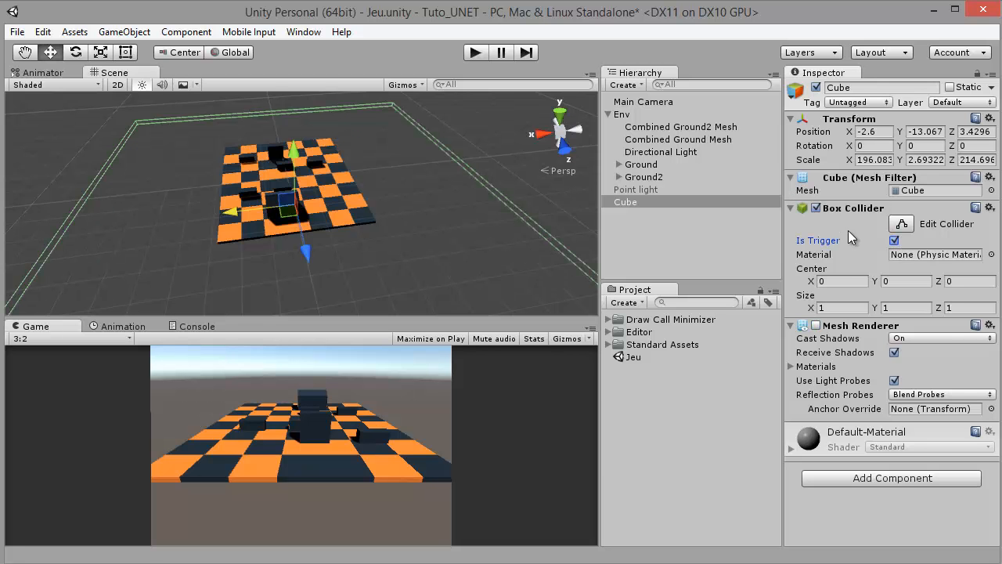
key("ctrl+s")
Create a new tag named falldown in the project's tag list.
left_click(871, 102)
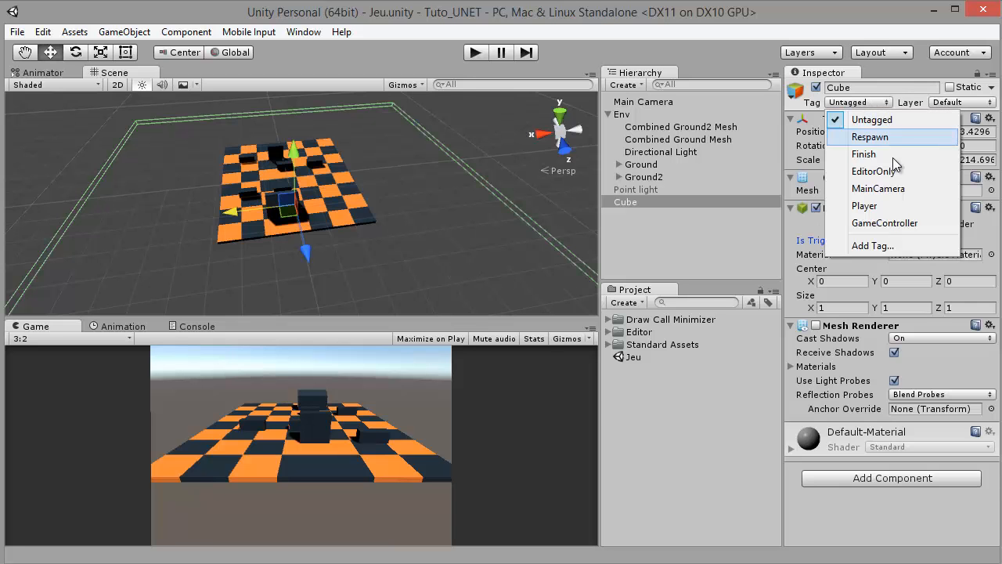
left_click(872, 246)
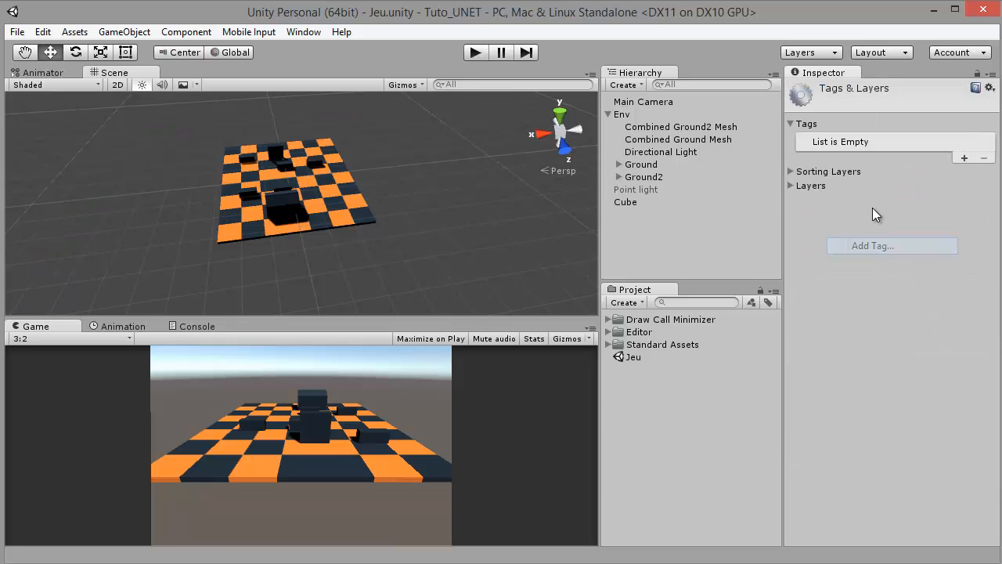
left_click(965, 158)
left_click(928, 141)
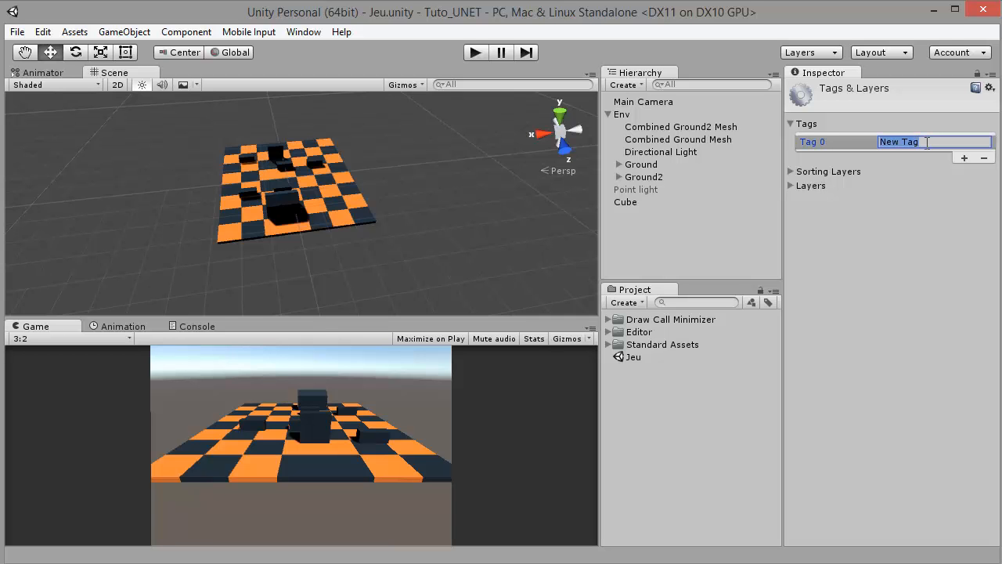
key("BackSpace")
key("Return")
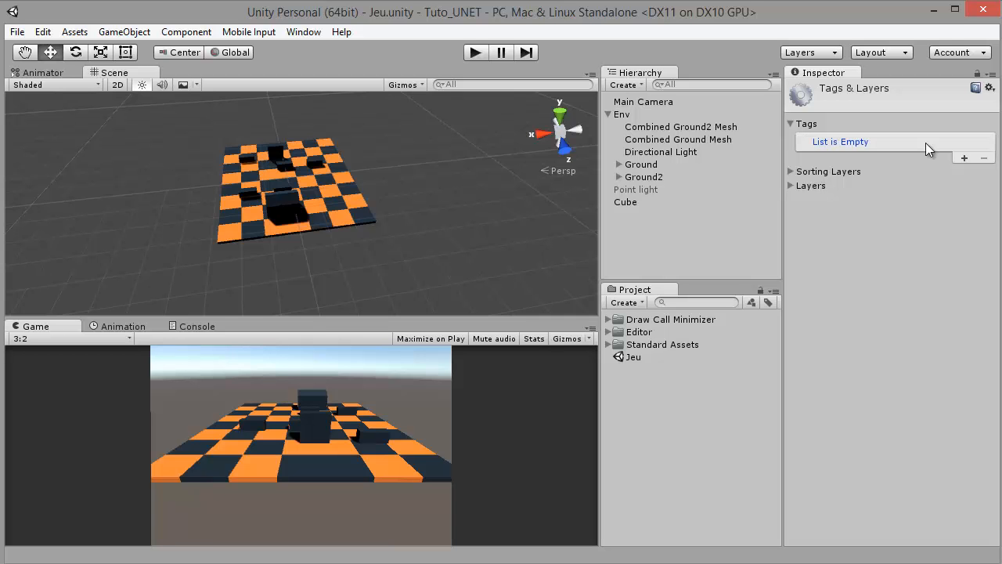
left_click(965, 158)
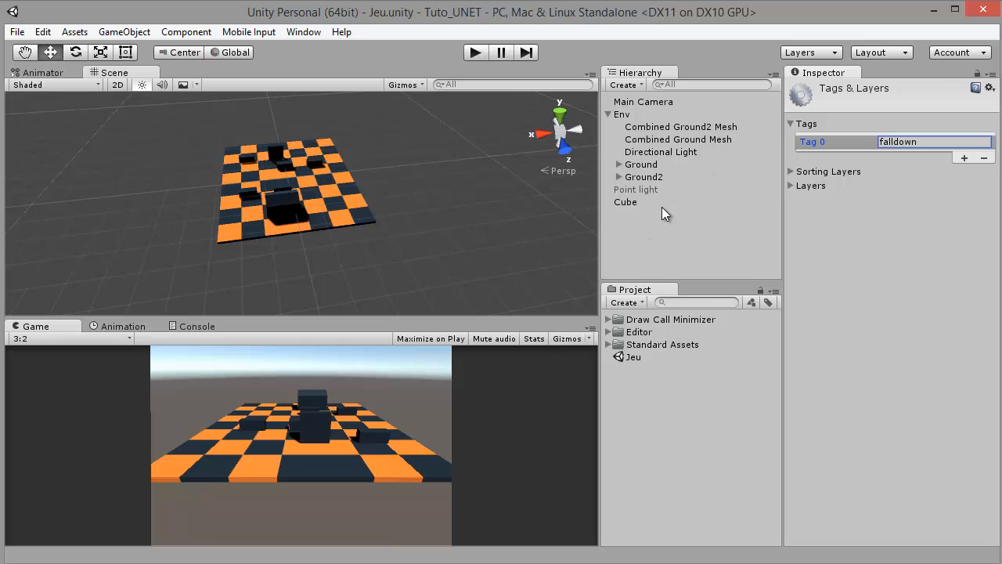
Assign the falldown tag to the cube and rename it FallDown.
left_click(624, 202)
left_click(859, 104)
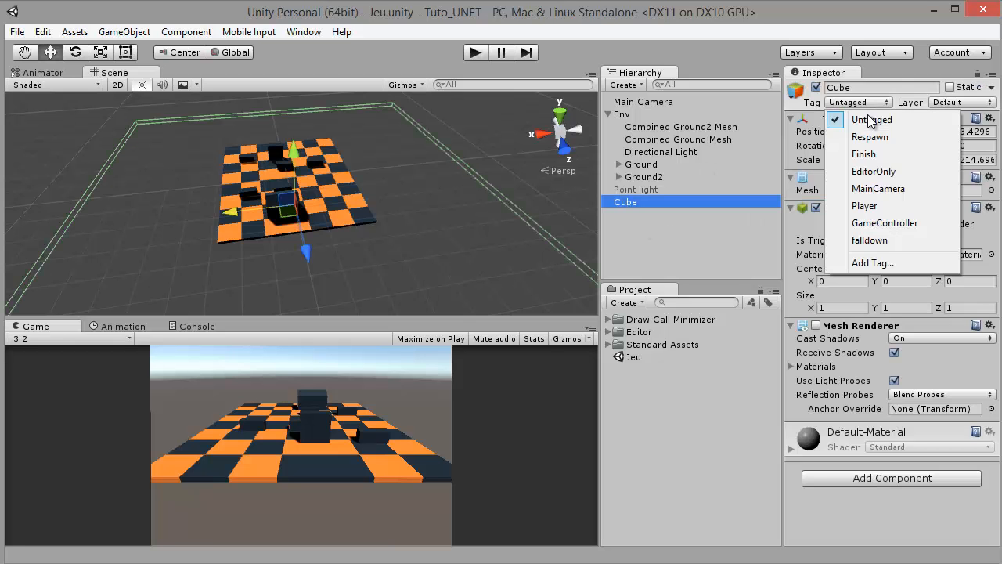
left_click(866, 240)
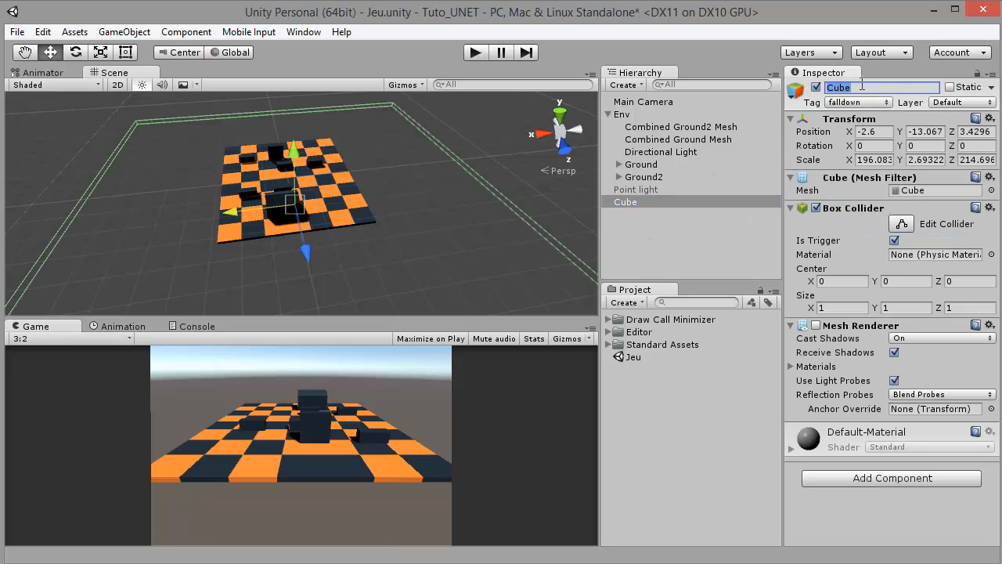
type("FallDown")
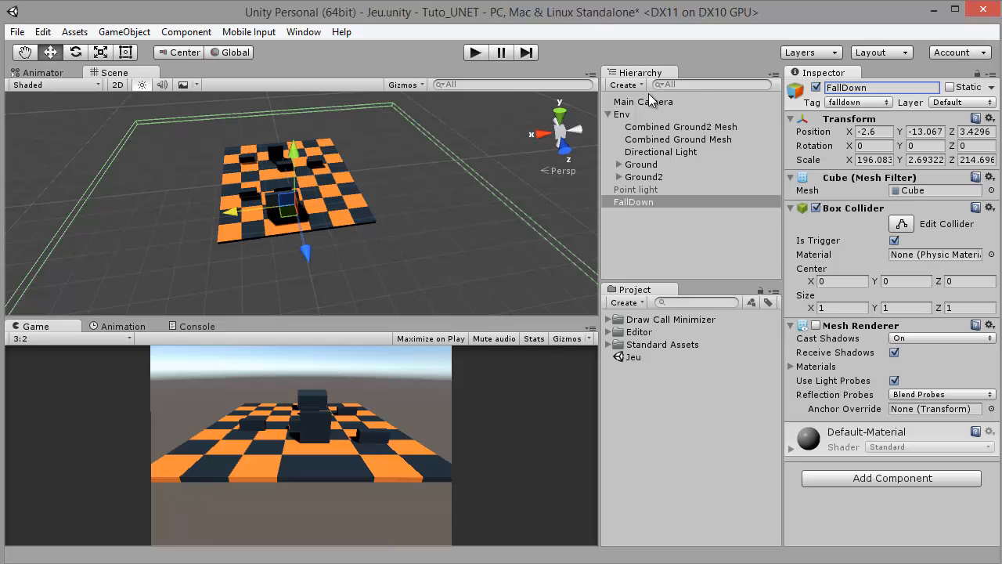
Move the Point light into the Env group and save the scene.
left_click(608, 115)
left_click(642, 174)
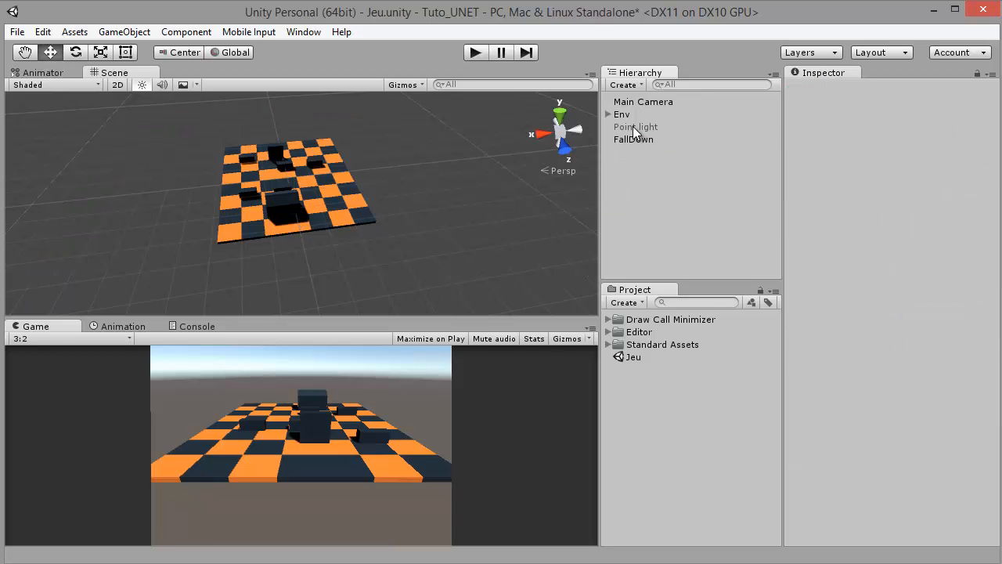
left_click_drag(633, 126, 627, 117)
left_click(609, 115)
left_click(666, 188)
Add a new 3D cube to the scene.
right_click_drag(388, 183, 363, 199)
scroll(362, 199, "up", 8)
middle_click_drag(425, 211, 367, 118)
right_click_drag(398, 153, 123, 29)
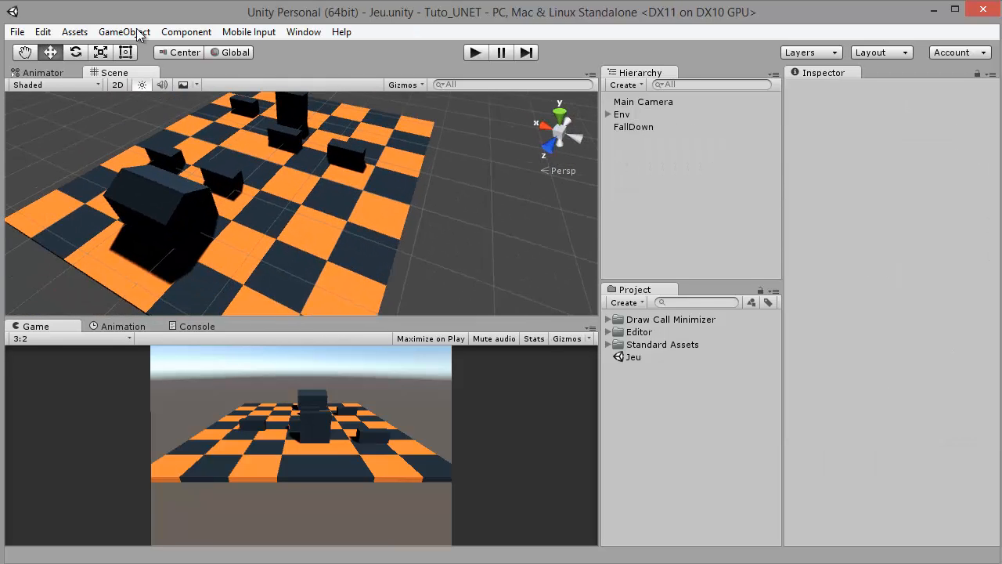
left_click(125, 31)
mouse_move(166, 84)
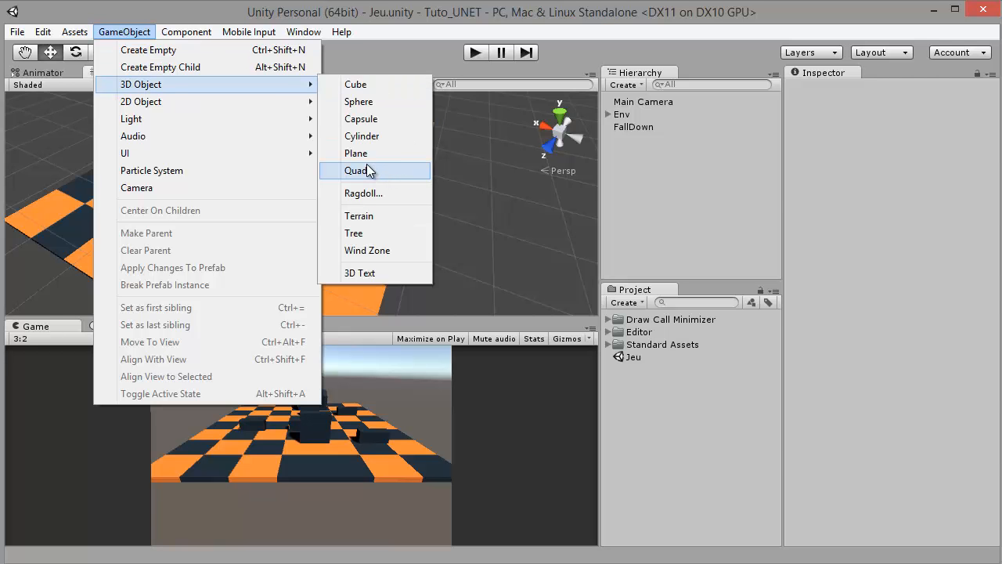
left_click(356, 84)
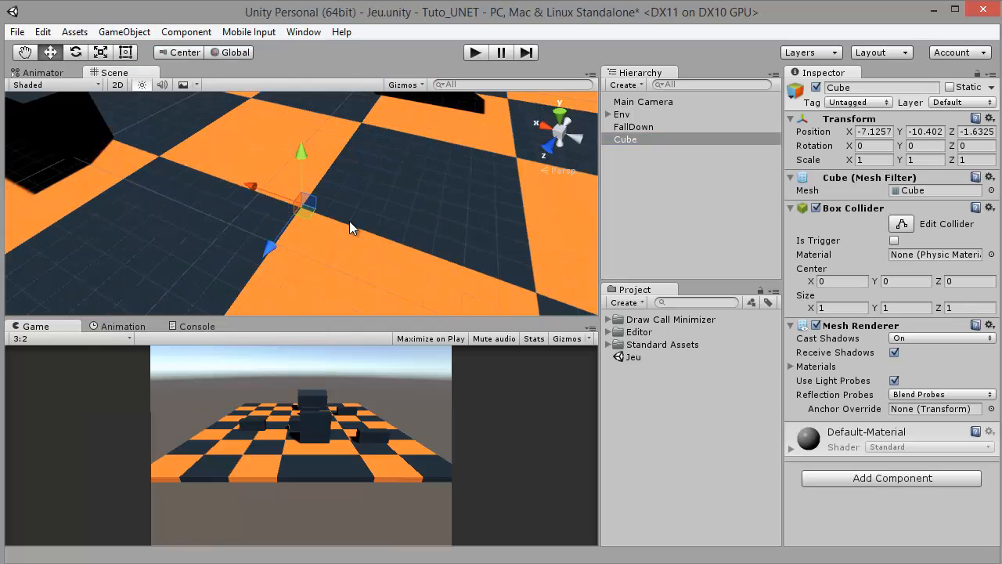
Raise the new cube above the checkered ground to Y 0.6 and shift it along Z to 4.84.
key("f")
scroll(331, 165, "down", 15)
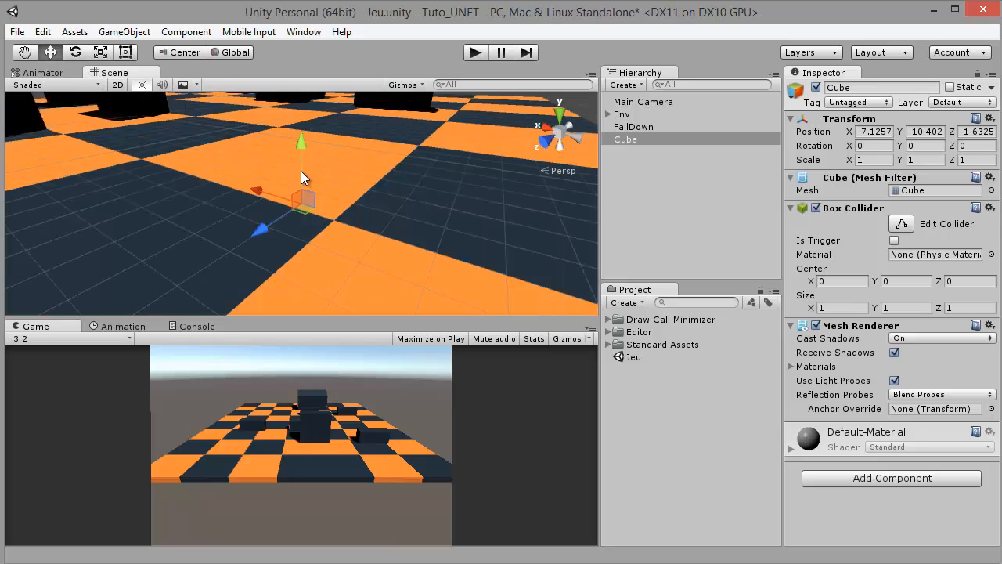
left_click_drag(305, 139, 320, 78)
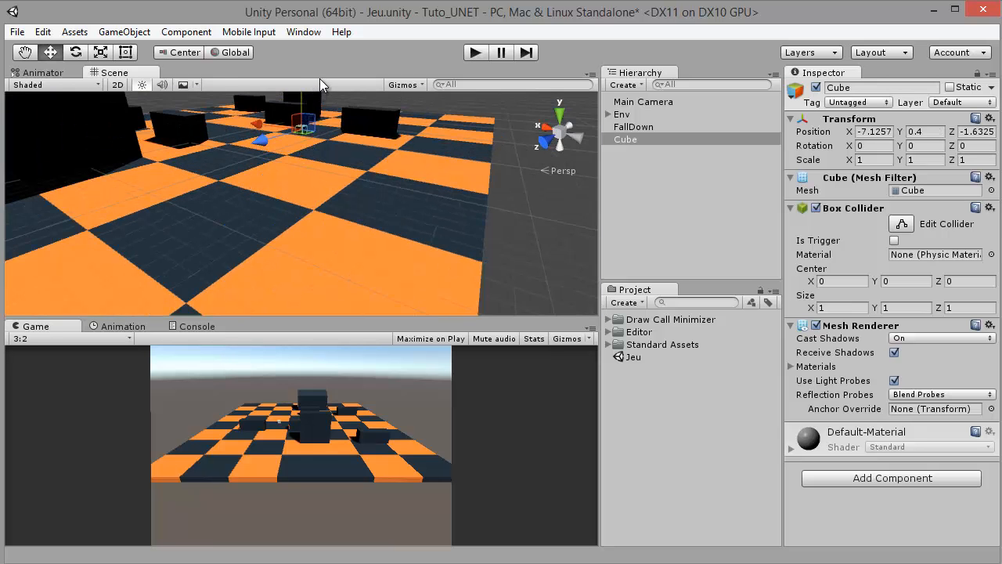
key("f")
left_click_drag(364, 127, 289, 205, "alt")
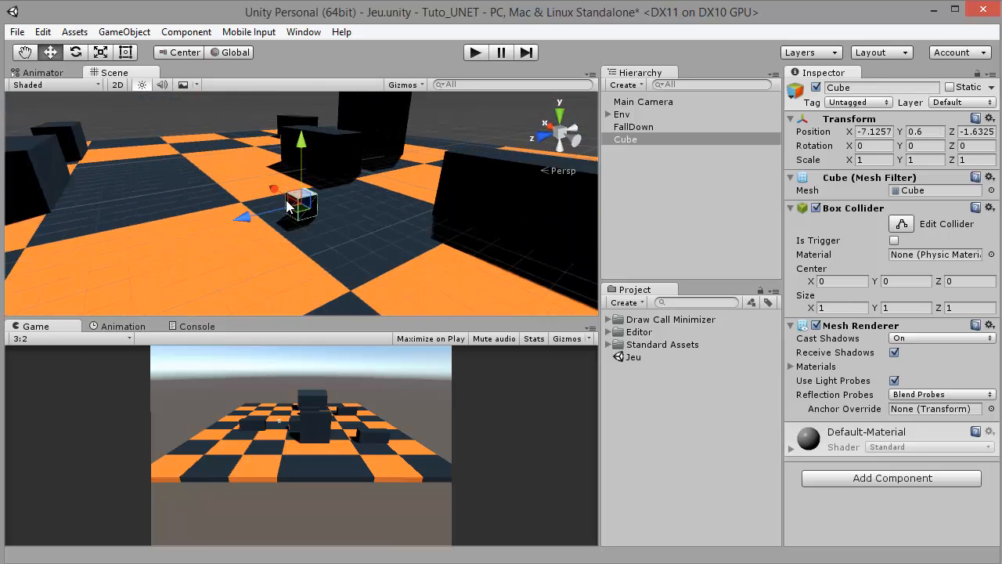
left_click_drag(193, 208, 164, 256)
Scale the cube to 1.5 on all three axes and raise it to about Y 0.895.
left_click(316, 208)
key("f")
left_click_drag(335, 194, 212, 195, "alt")
left_click(881, 159)
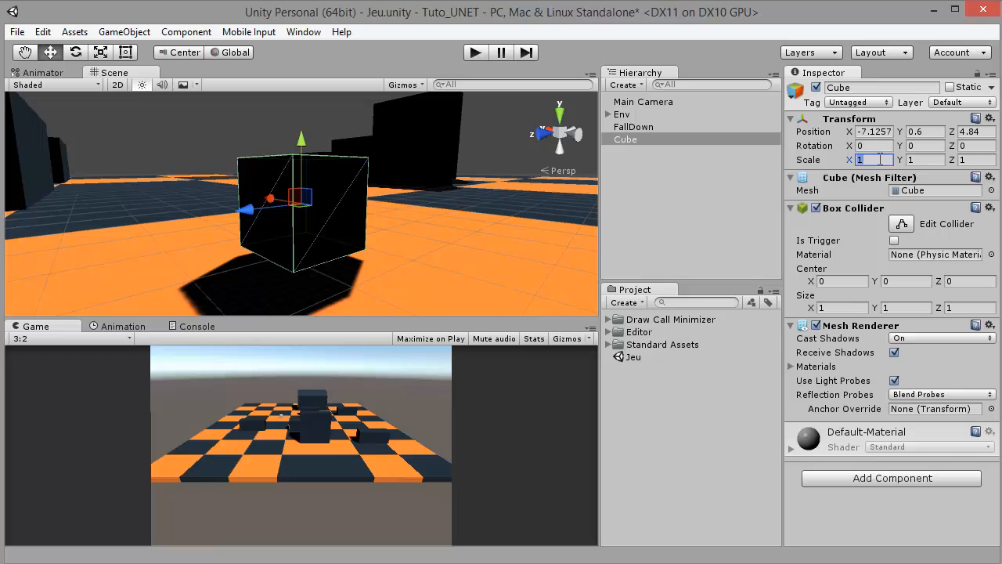
type("1.5")
key("Tab")
type("1.")
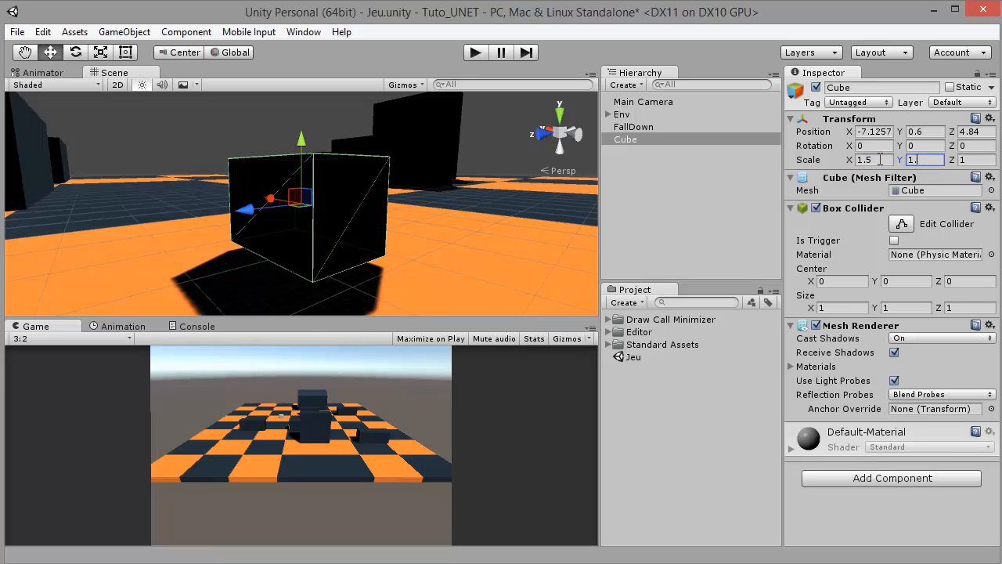
type("5")
key("Tab")
type("1.5")
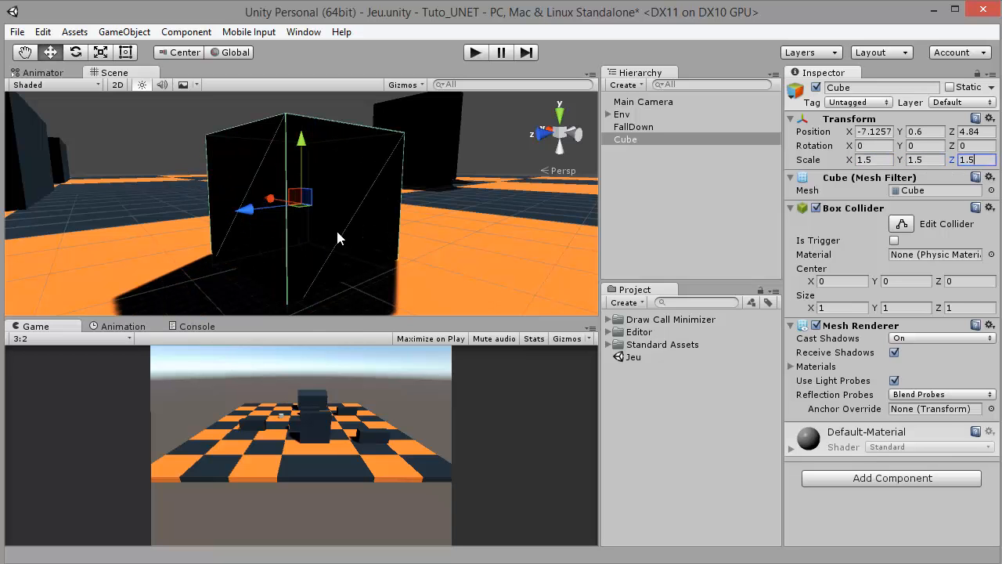
left_click_drag(306, 136, 315, 108)
Examine the cube's placement on the platform and the surrounding obstacles from several angles and distances.
scroll(362, 149, "down", 5)
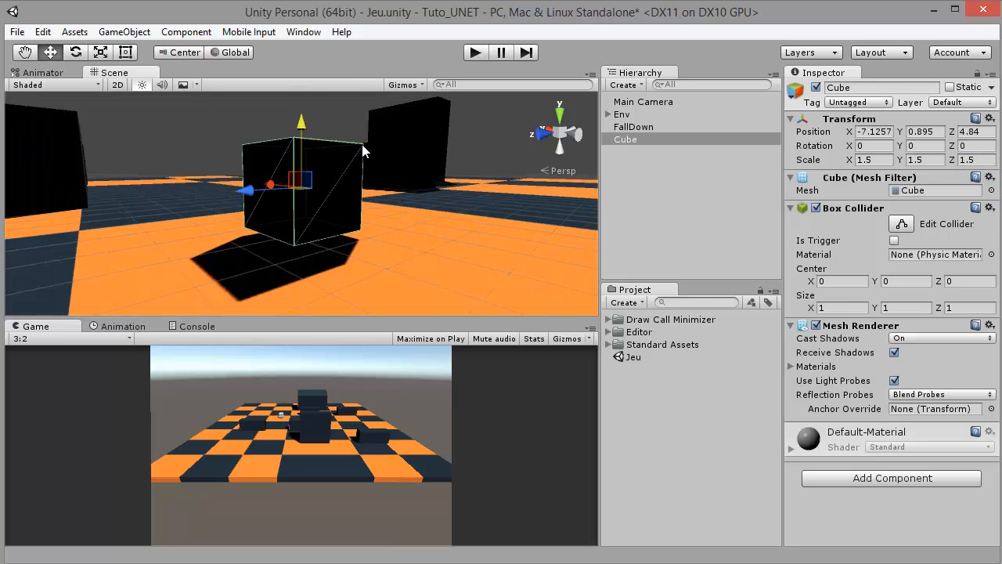
left_click_drag(231, 161, 998, 255, "alt")
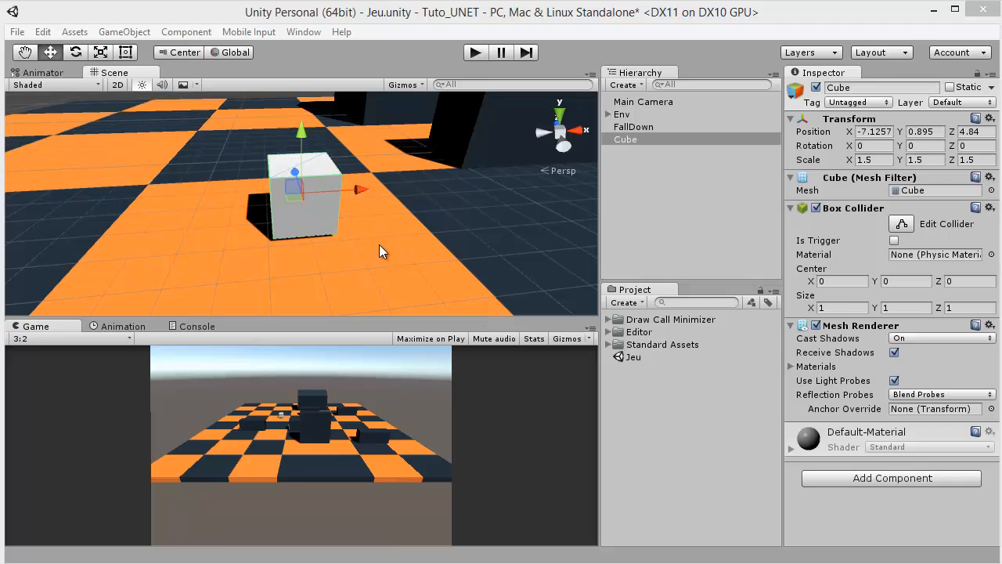
left_click_drag(452, 152, 998, 133, "alt")
left_click_drag(16, 149, 208, 151, "alt")
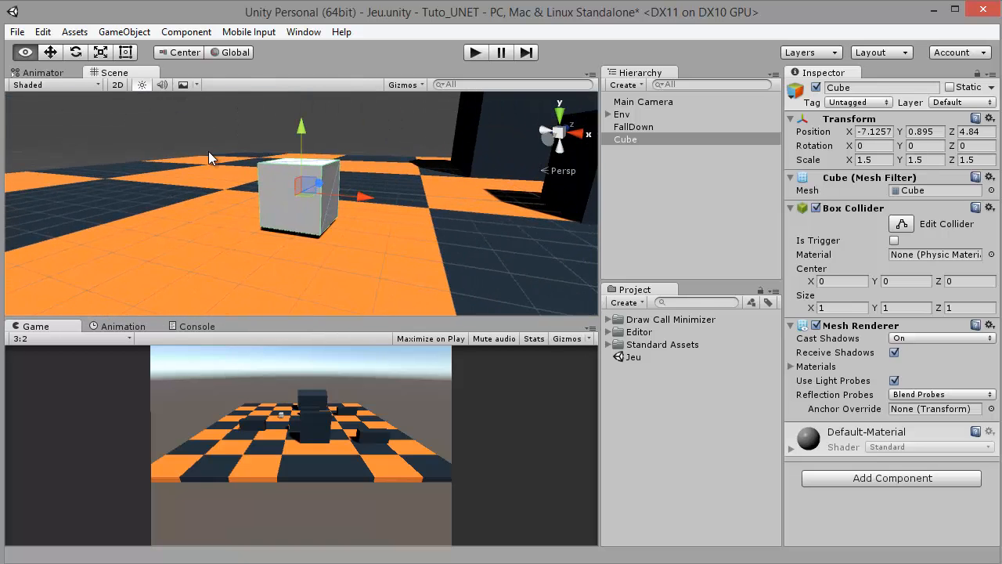
scroll(305, 155, "down", 3)
scroll(297, 144, "down", 4)
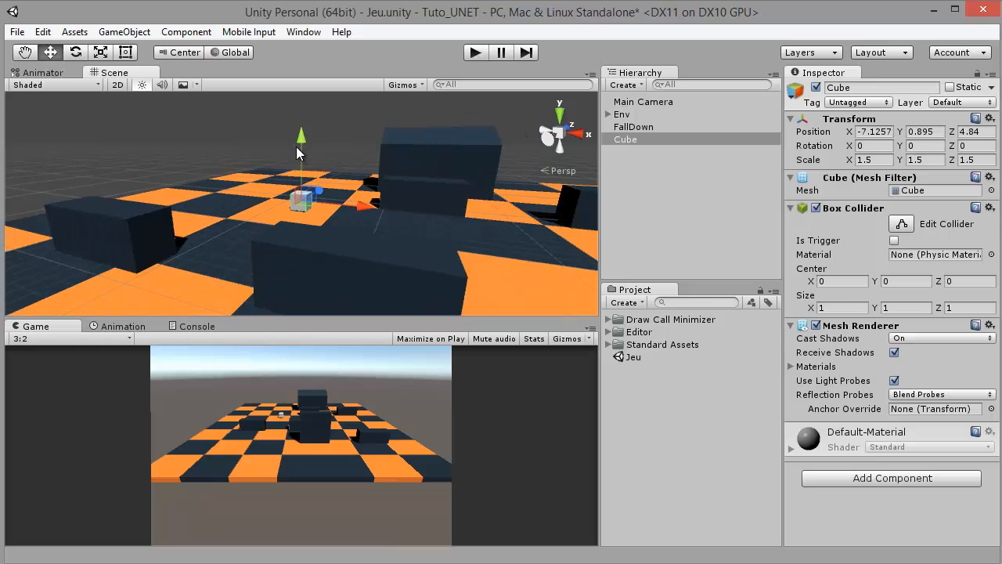
left_click_drag(342, 149, 447, 284, "alt")
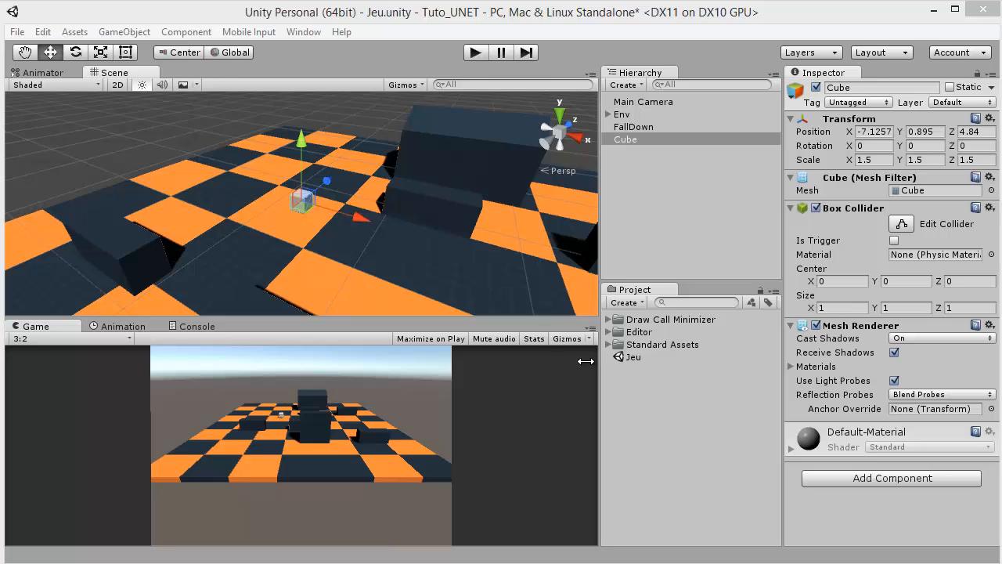
scroll(349, 241, "down", 6)
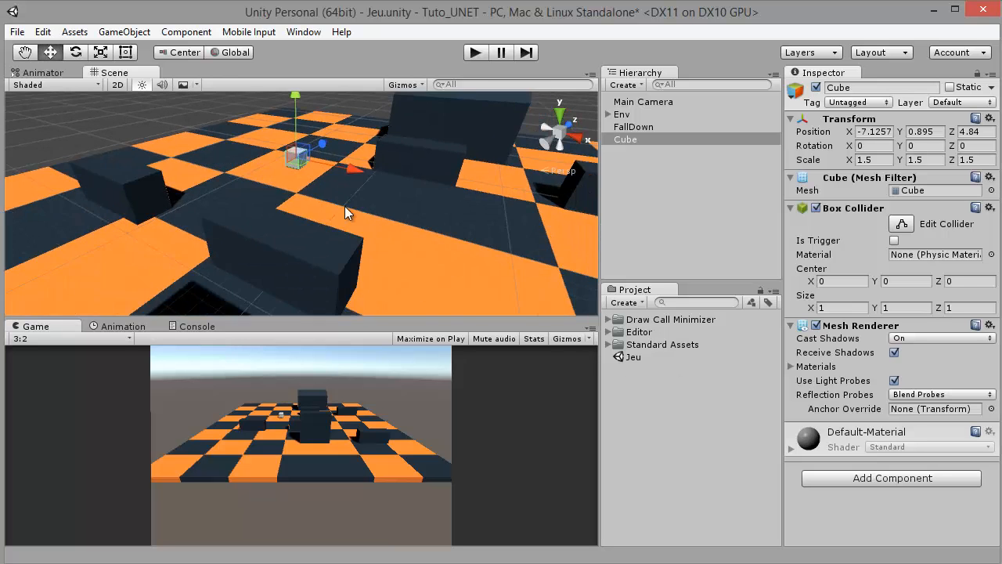
middle_click_drag(350, 183, 347, 117)
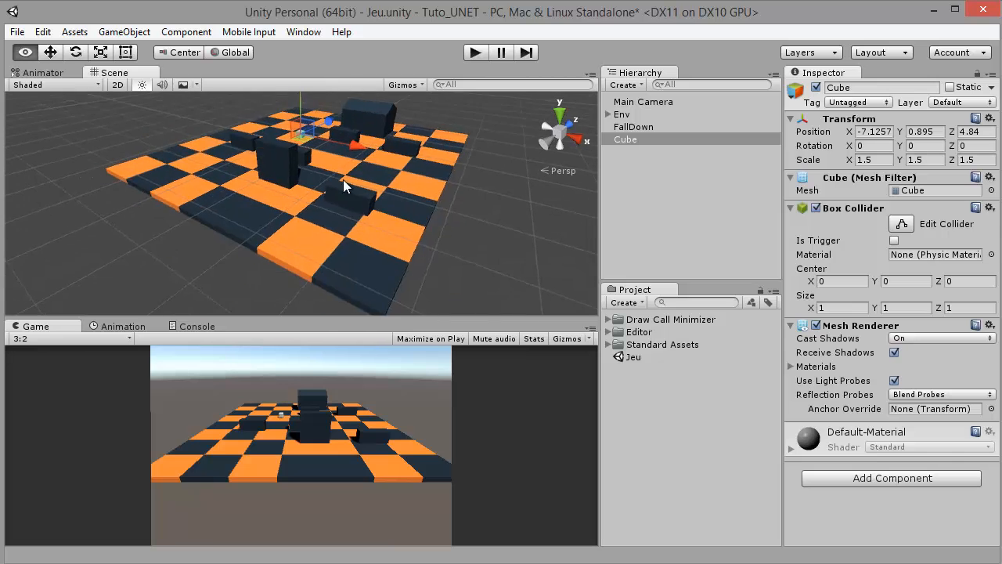
left_click_drag(343, 179, 314, 226, "alt")
middle_click_drag(314, 226, 341, 202)
scroll(342, 202, "up", 2)
scroll(342, 202, "up", 2)
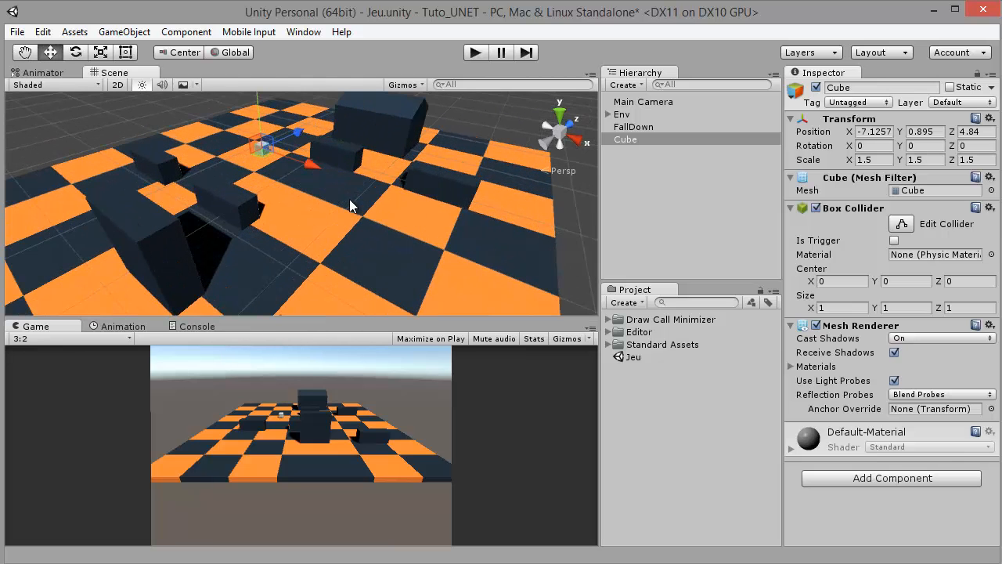
left_click_drag(342, 203, 333, 176, "alt")
scroll(340, 196, "up", 5)
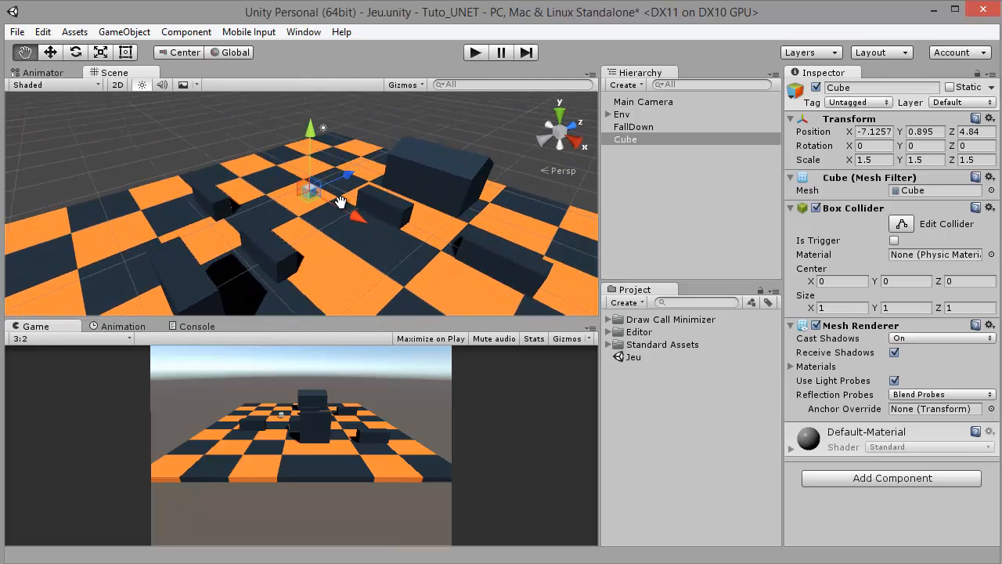